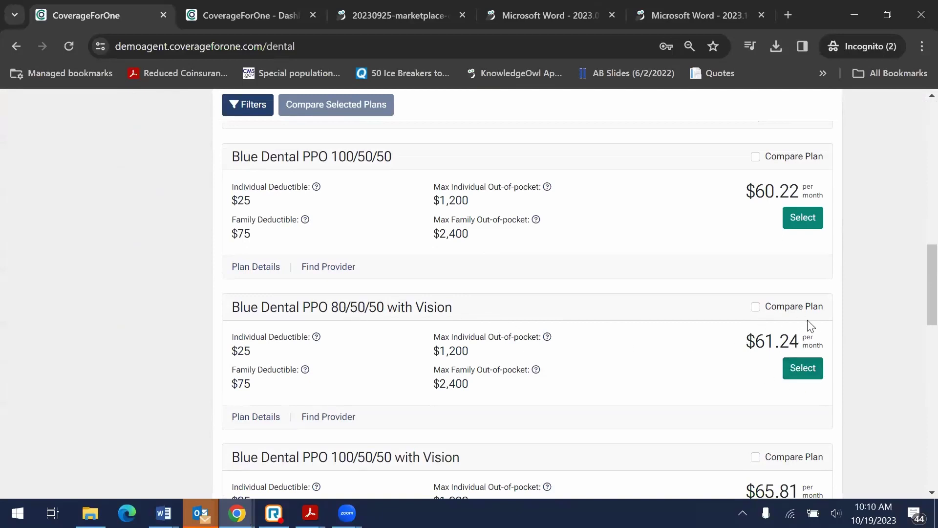
Step: Mark Blue Dental PPO 100/50/50 and Blue Dental PPO 80/50/50 with Vision for plan comparison
scroll(724, 318, "up", 5)
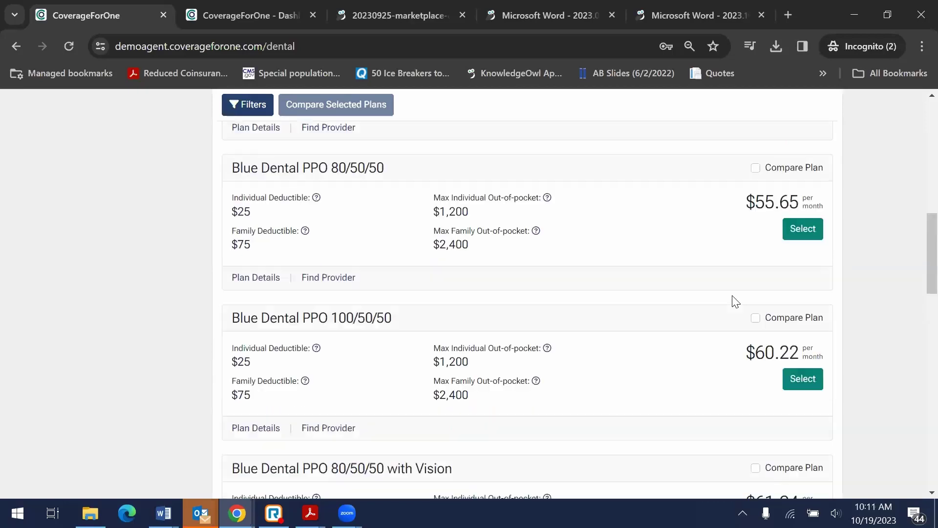
scroll(758, 283, "down", 3)
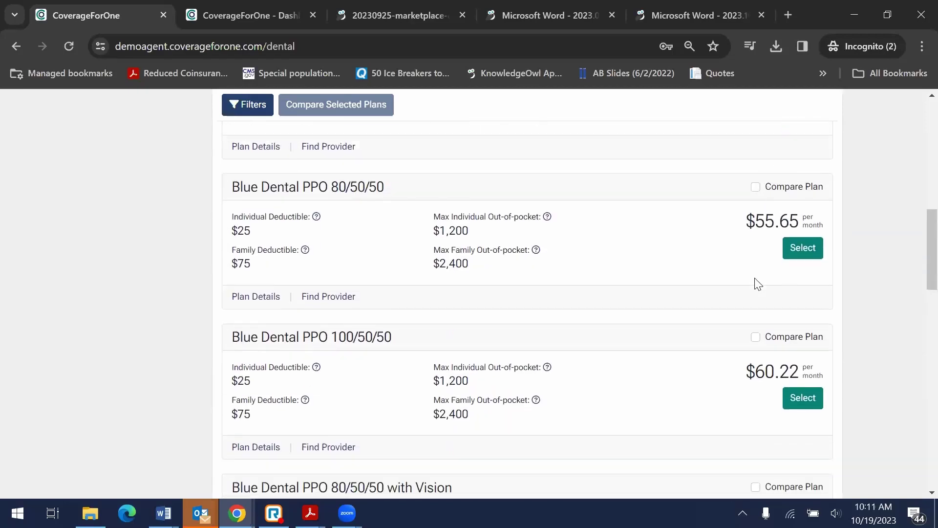
left_click(756, 230)
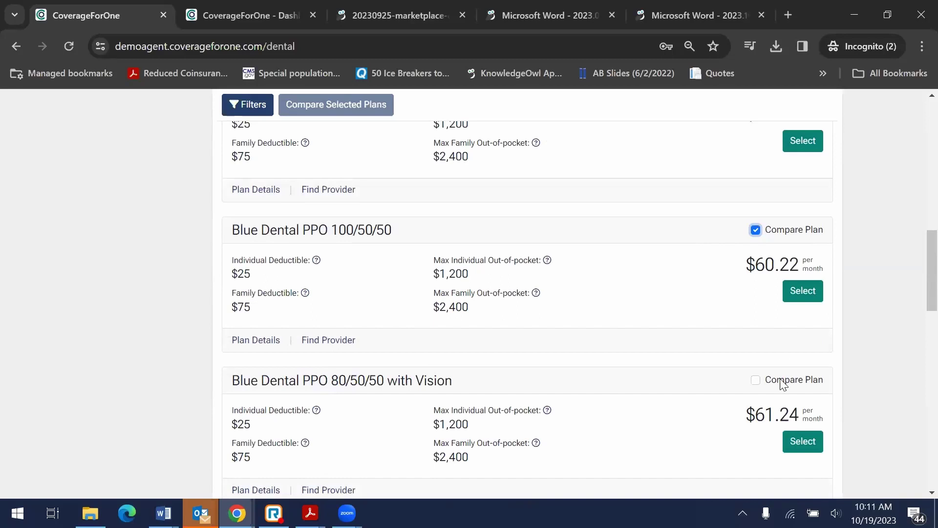
left_click(755, 379)
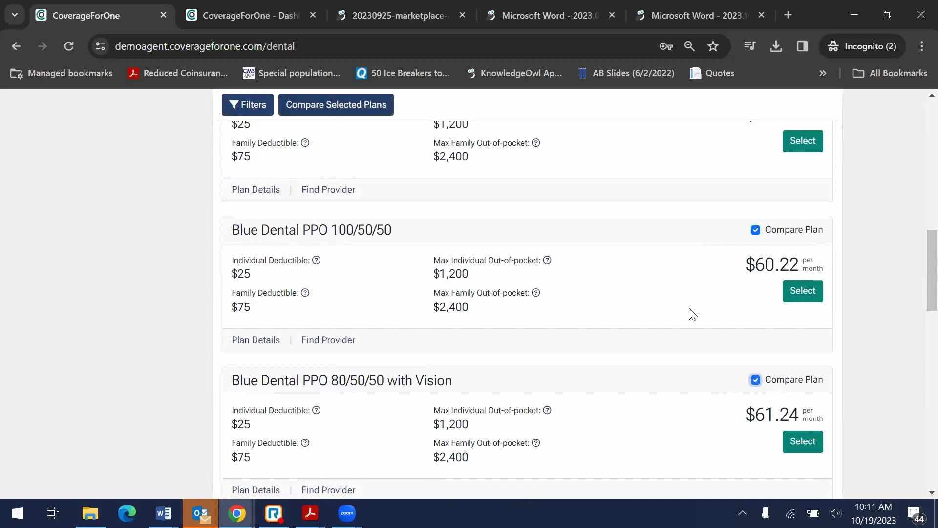
Step: Choose the Blue Dental PPO 100/50/50 with Vision plan as the dental coverage
scroll(646, 276, "down", 1)
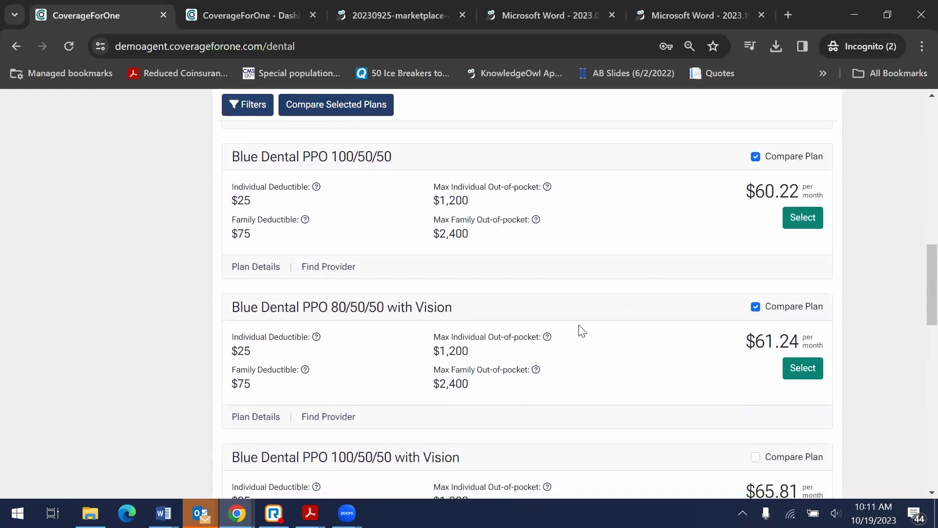
scroll(426, 342, "down", 1)
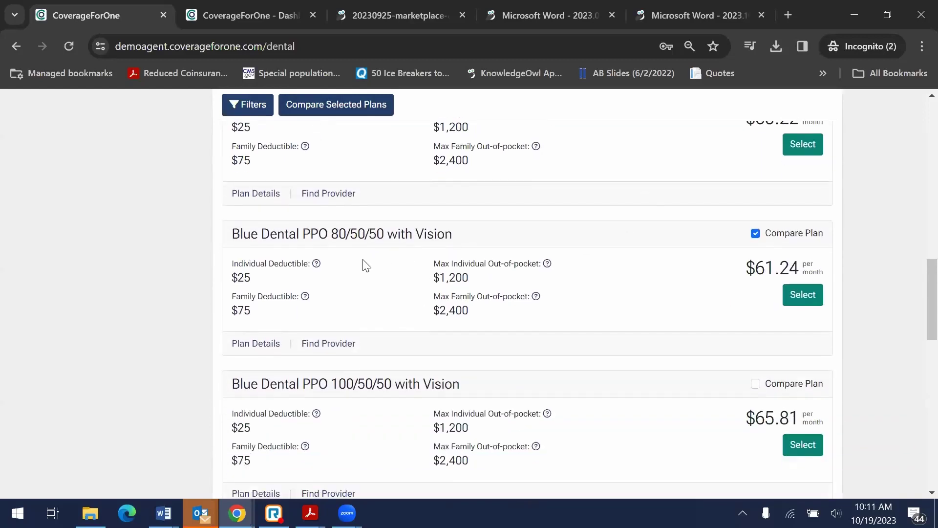
scroll(618, 434, "down", 1)
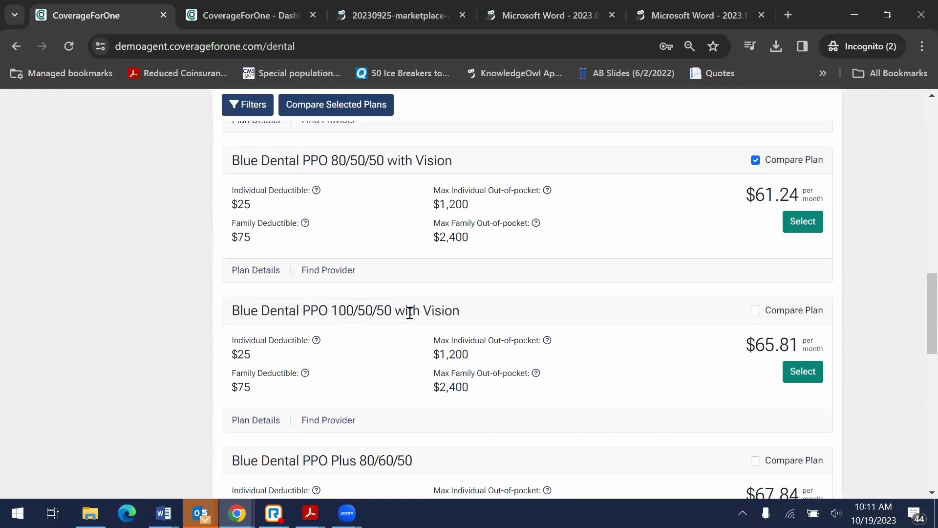
left_click(801, 374)
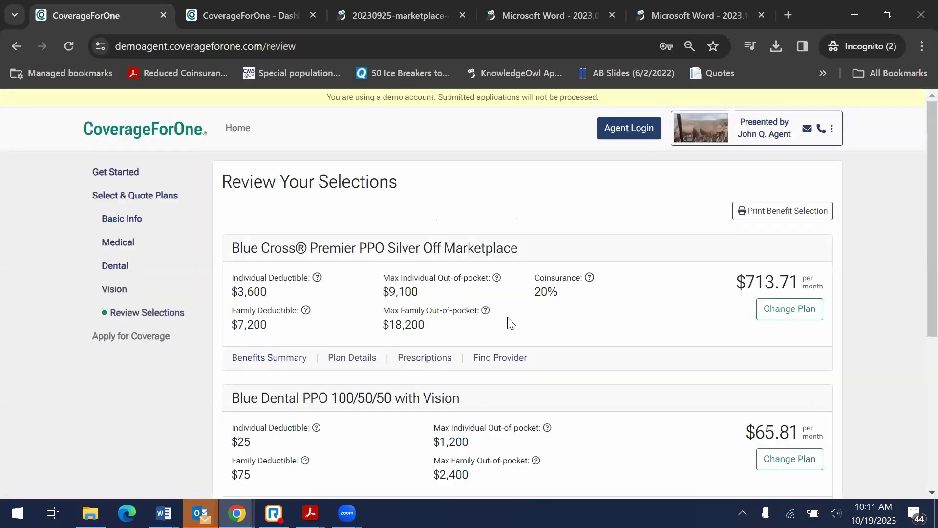
Step: Review the chosen medical and dental plans with their total cost and start the application for coverage
scroll(511, 322, "down", 1)
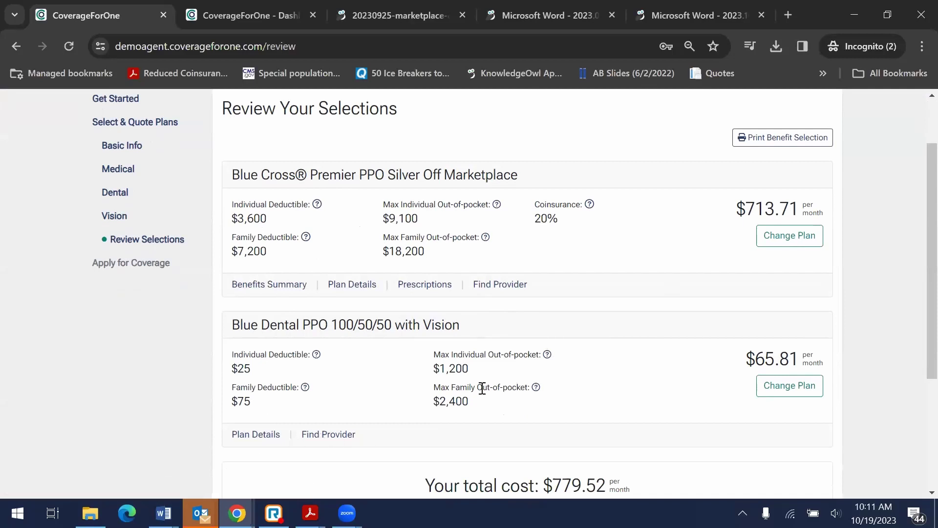
scroll(488, 382, "down", 4)
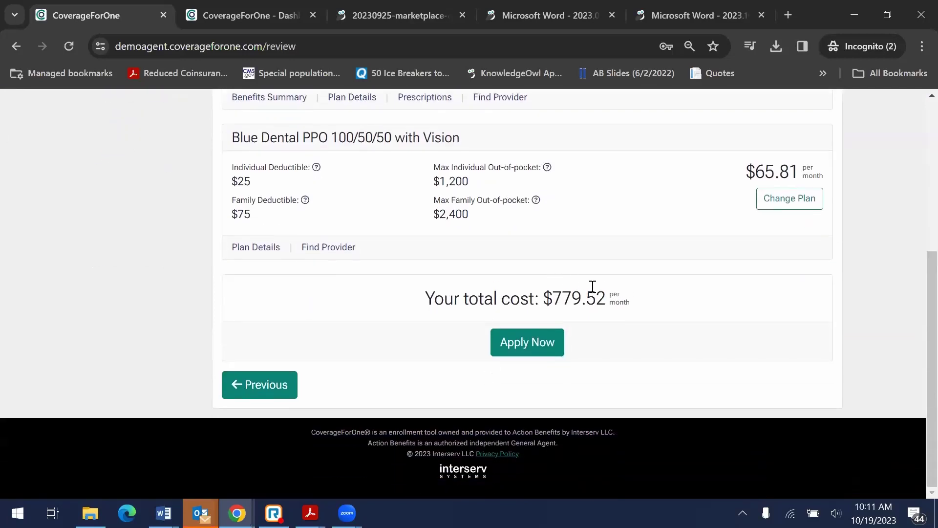
left_click(533, 347)
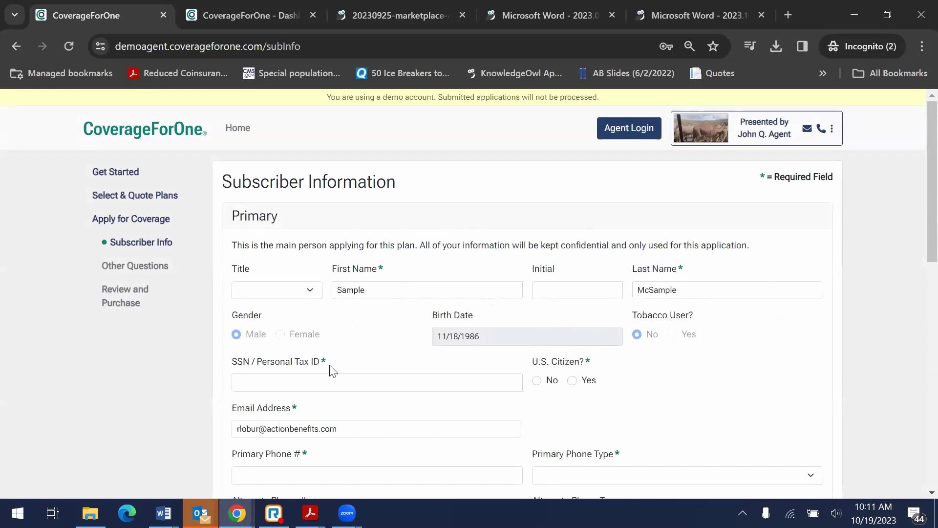
Step: Enter the primary applicant's SSN / Personal Tax ID and answer Yes to U.S. citizenship
left_click(275, 382)
type("232-32-3232")
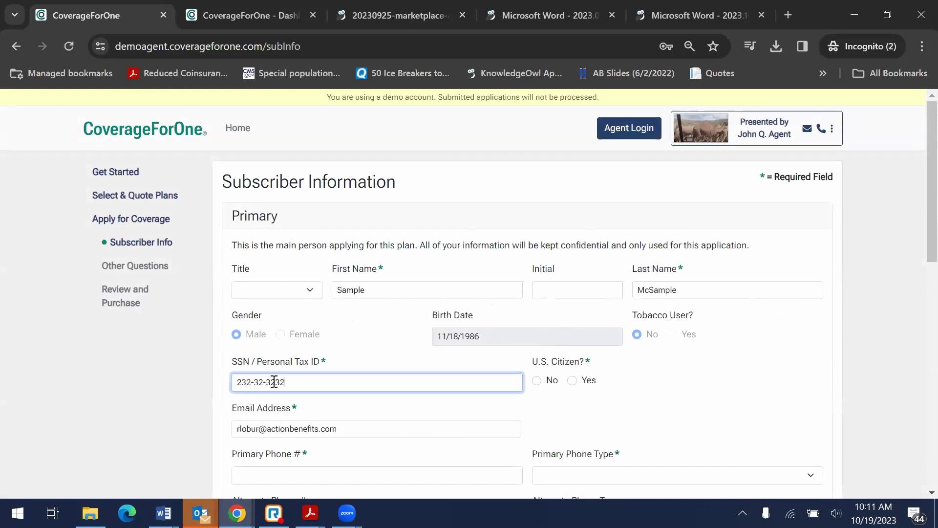
left_click(572, 380)
Step: Fill in the primary applicant's phone number and residential address from the saved autofill entry and set the primary phone type to Cell
scroll(337, 318, "down", 3)
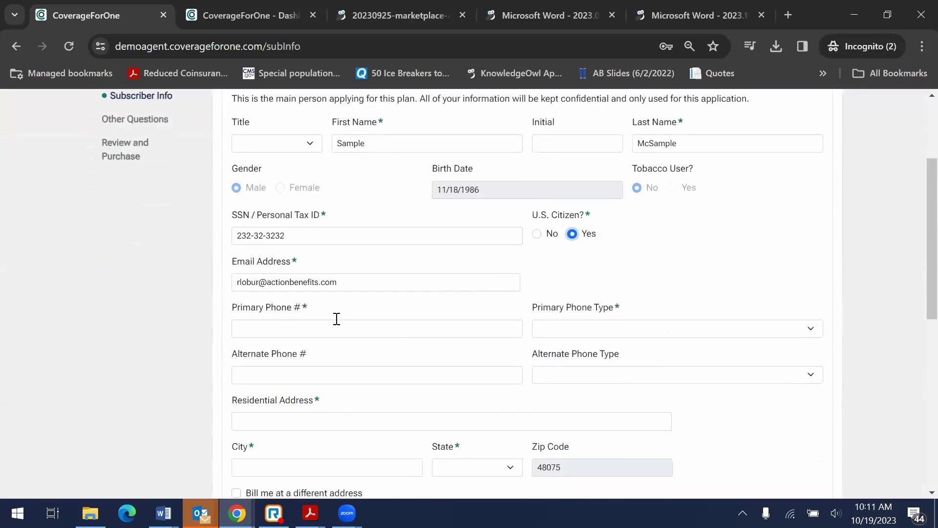
left_click(291, 328)
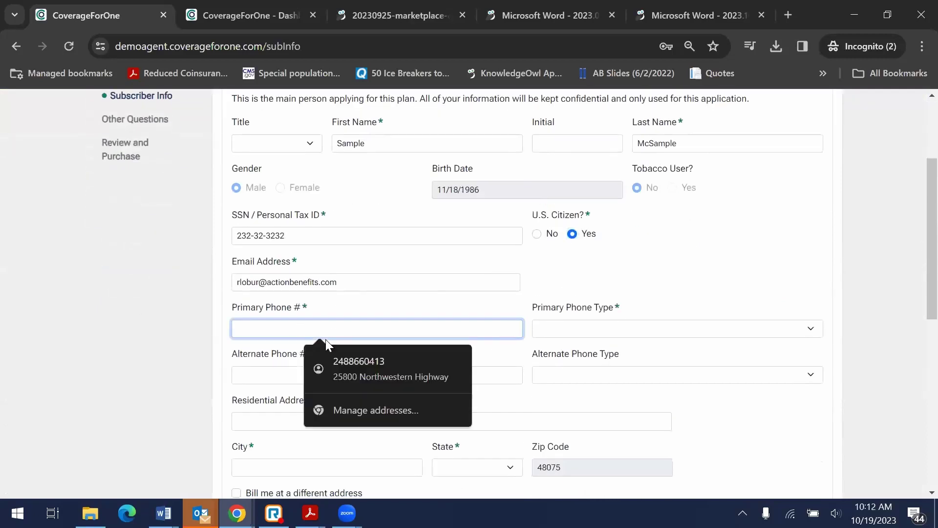
left_click(345, 362)
left_click(552, 328)
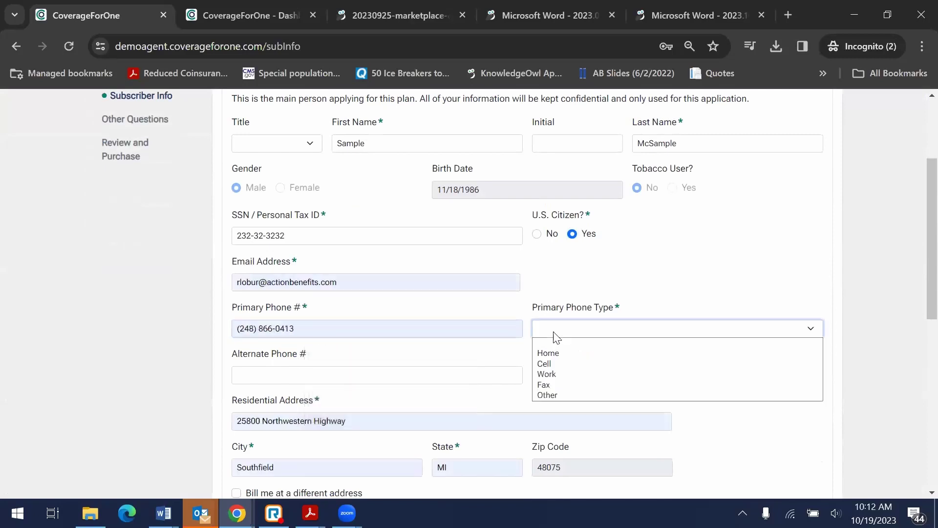
left_click(562, 363)
left_click(790, 211)
Step: Fill in the dependent's first and last name from the autofill suggestions and set the relationship to Child
scroll(790, 212, "down", 5)
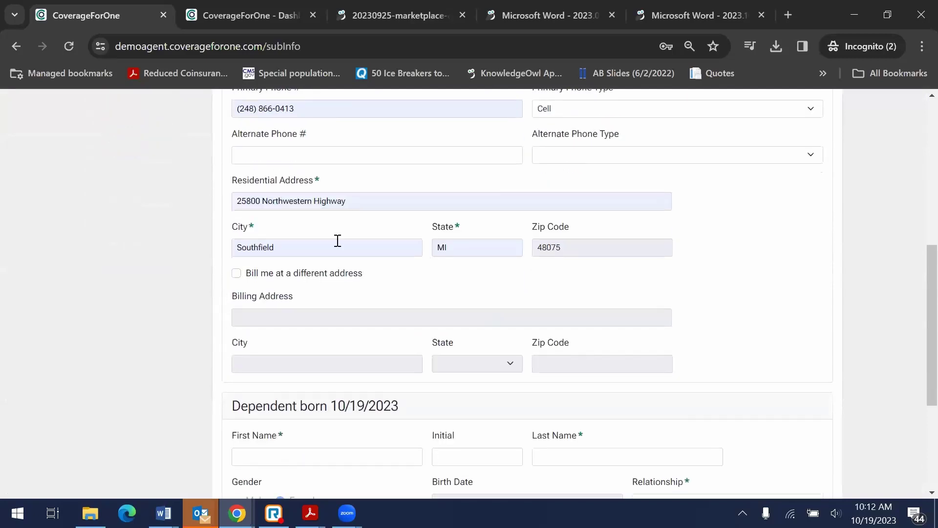
scroll(335, 191, "down", 1)
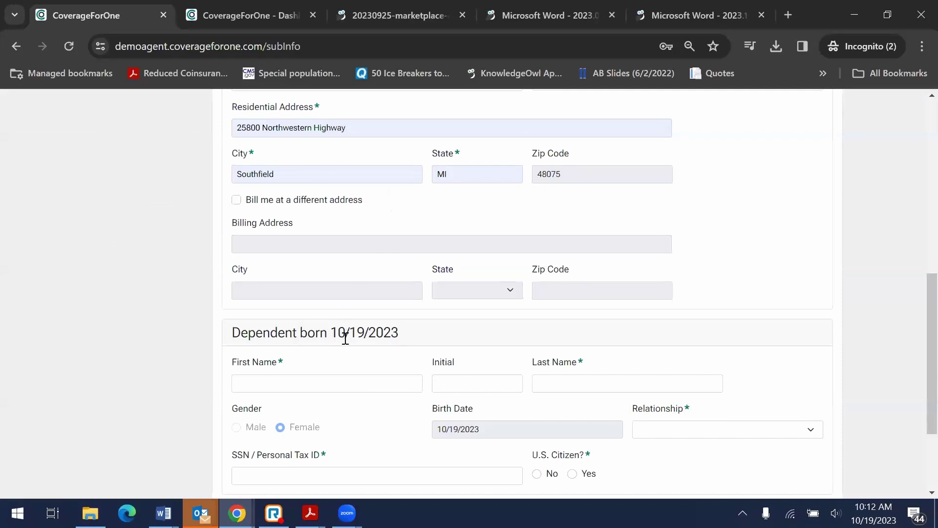
scroll(345, 338, "down", 3)
left_click(281, 258)
left_click(334, 280)
left_click(591, 248)
left_click(630, 277)
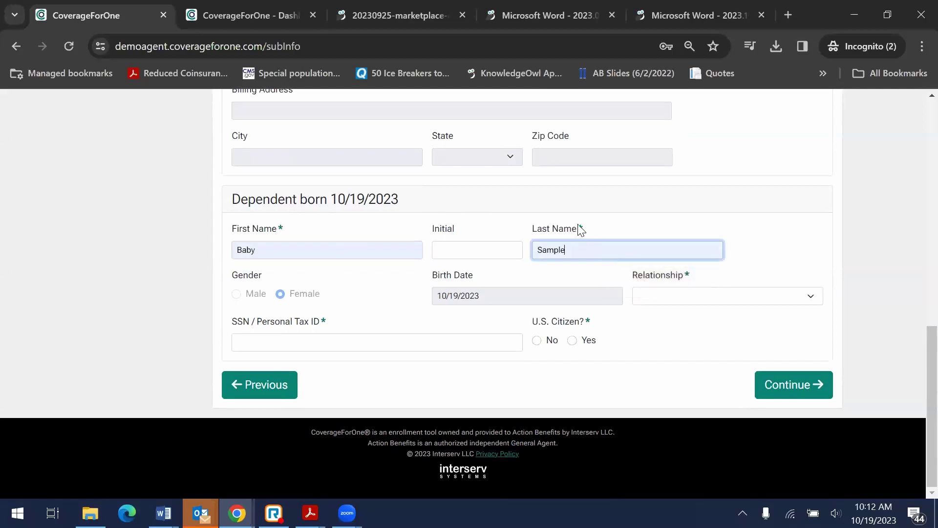
left_click(668, 302)
left_click(704, 322)
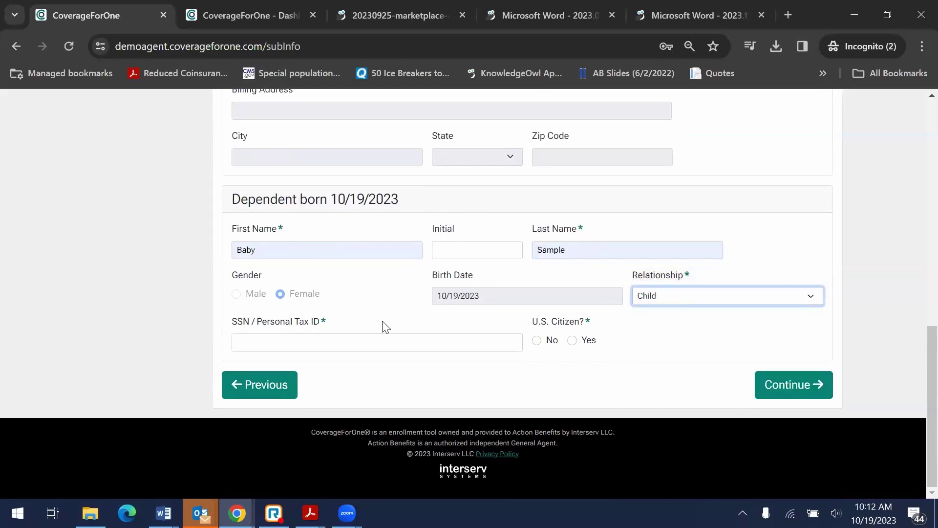
Step: Enter the dependent's SSN / Personal Tax ID, answer Yes to U.S. citizenship, and continue to the other questions
left_click(261, 343)
type("232-32-3232")
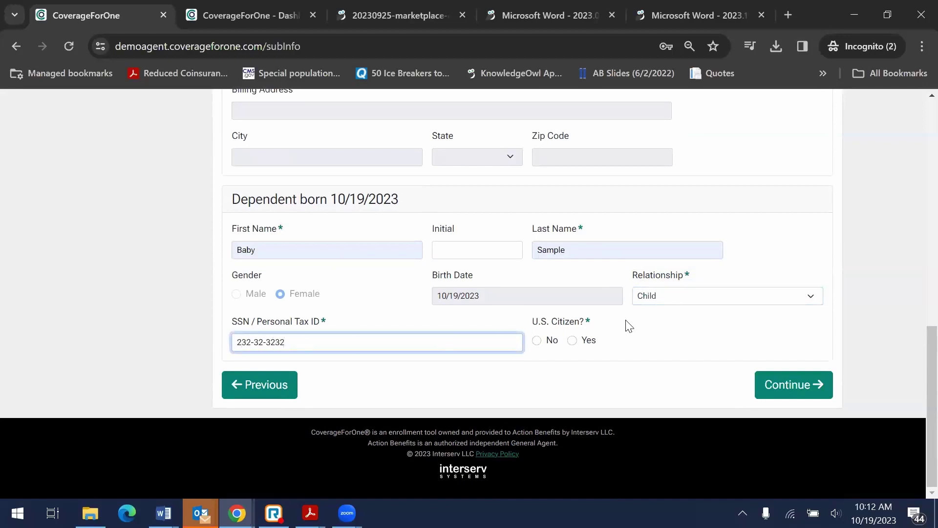
left_click(573, 340)
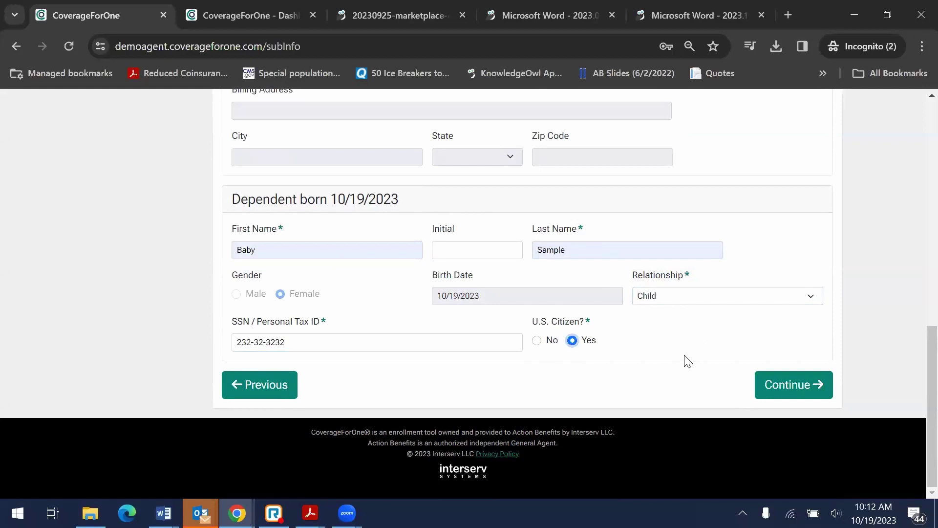
left_click(785, 385)
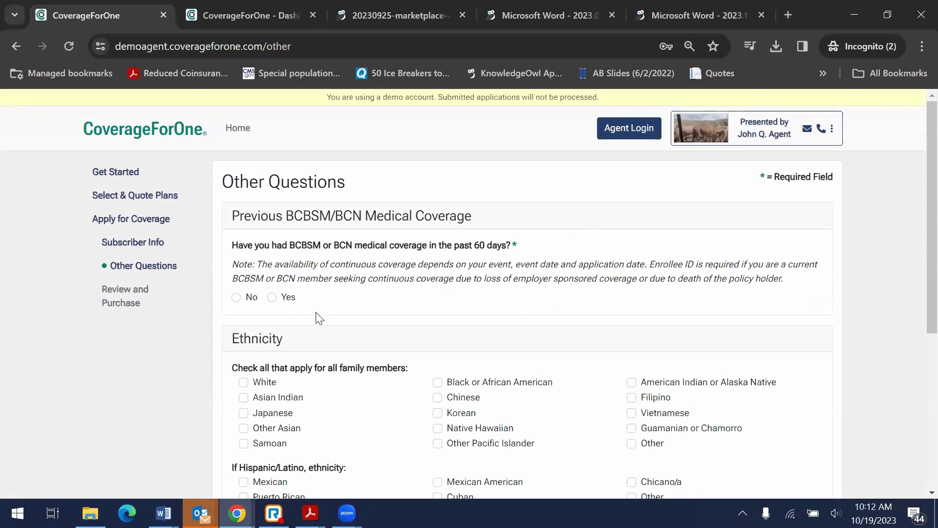
Step: Answer No to BCBSM or BCN medical coverage in the past 60 days and set the family ethnicity to White
left_click(235, 299)
scroll(351, 282, "down", 3)
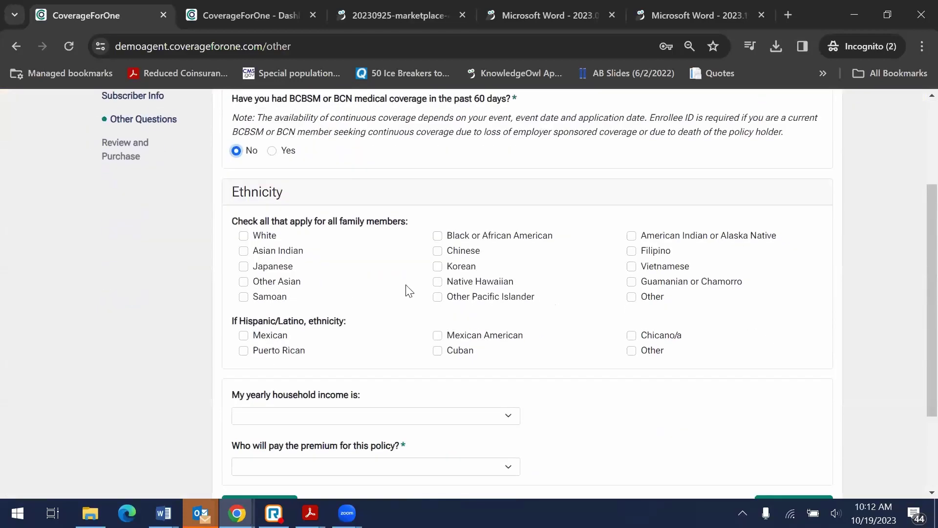
left_click(243, 236)
Step: Set the yearly household income to $45,001 to $70,000 and the premium payer to Self, and continue to the purchase review
scroll(423, 216, "down", 2)
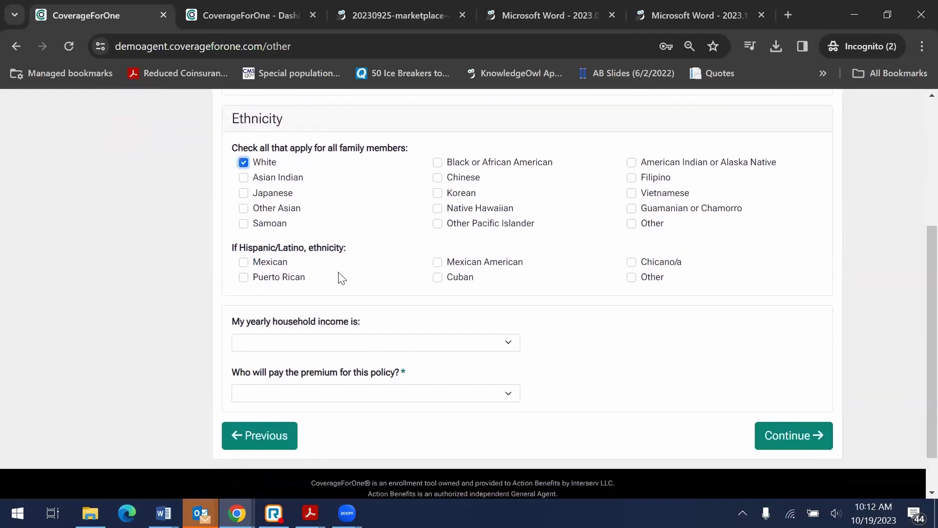
left_click(339, 343)
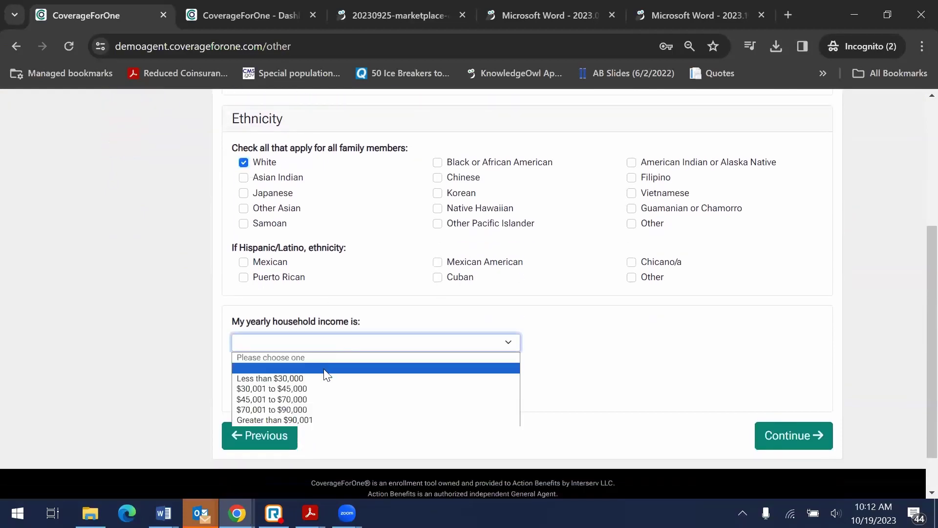
left_click(319, 399)
left_click(383, 397)
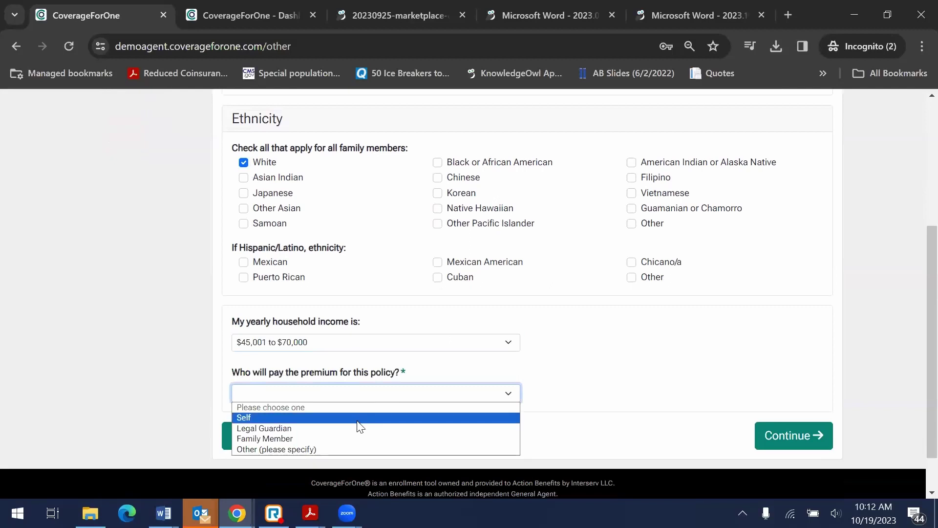
left_click(357, 419)
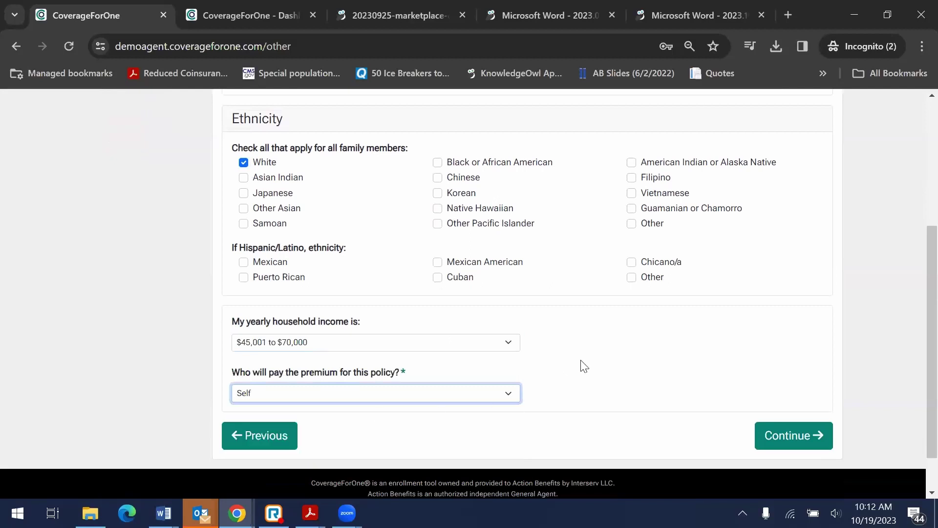
left_click(780, 445)
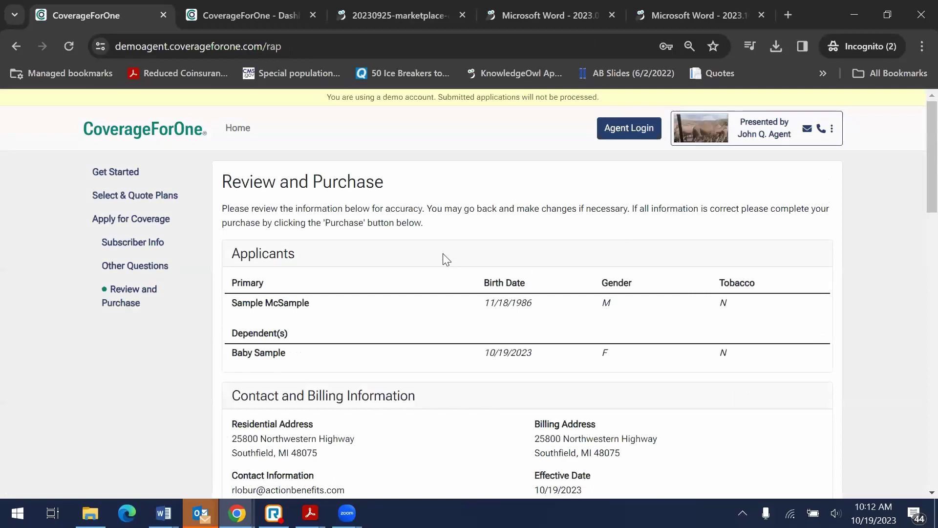
Step: Review the applicants, contact details, plan selections and documentation instructions, and accept the electronic signature statement for the Medical/Dental Application
scroll(446, 262, "down", 3)
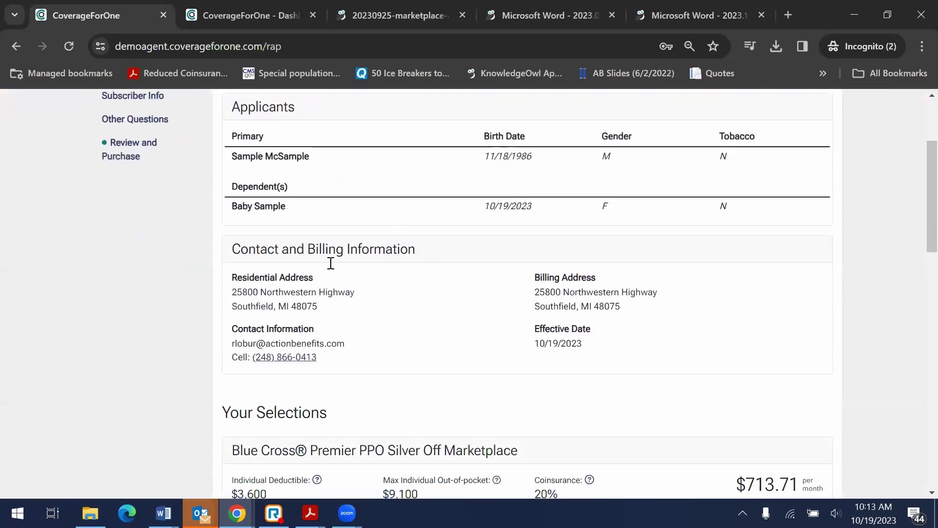
scroll(503, 303, "down", 6)
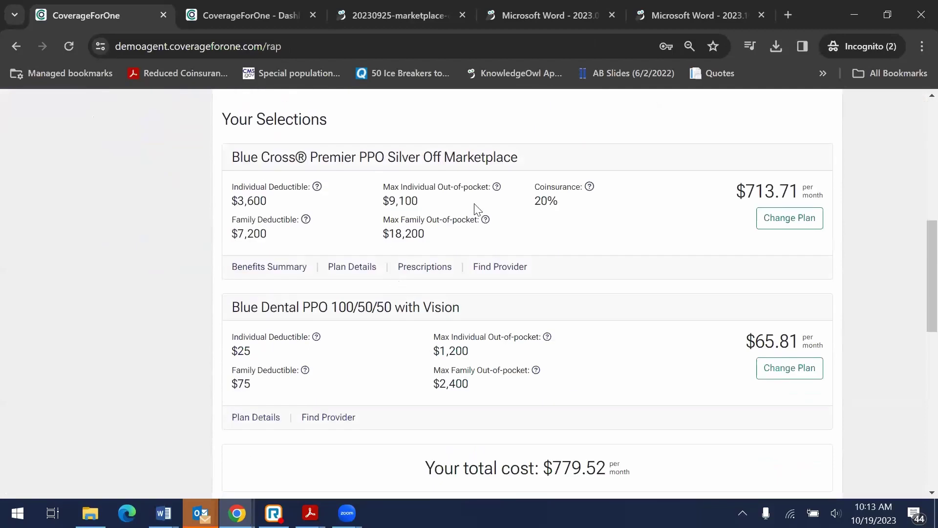
scroll(477, 292, "down", 1)
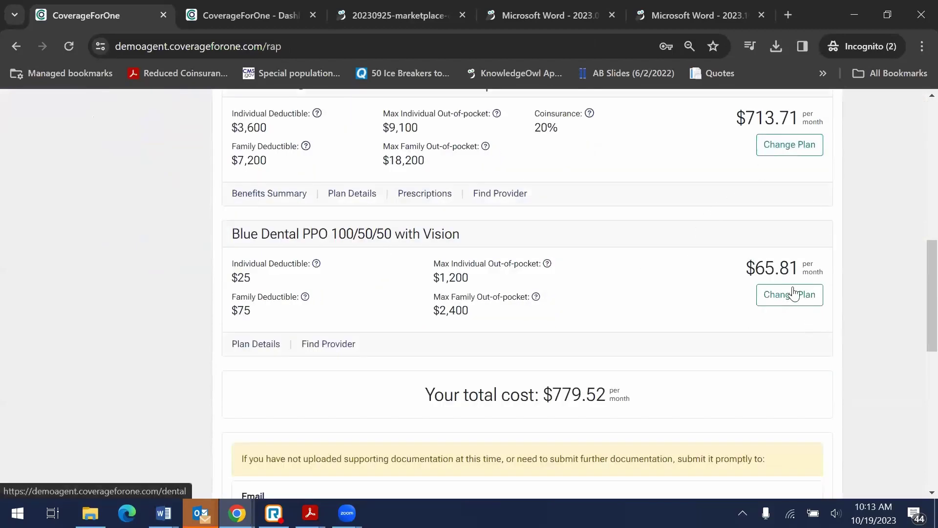
scroll(510, 249, "down", 6)
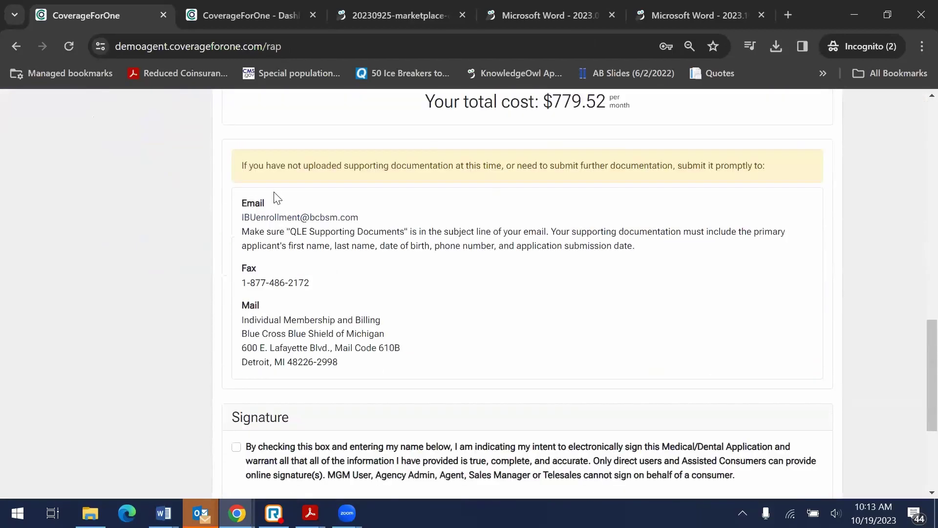
scroll(379, 290, "down", 1)
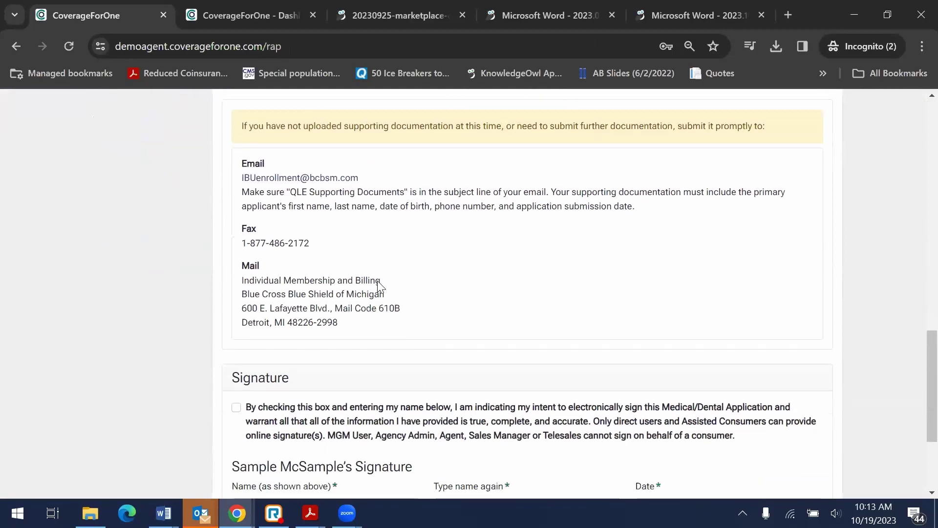
scroll(398, 269, "down", 1)
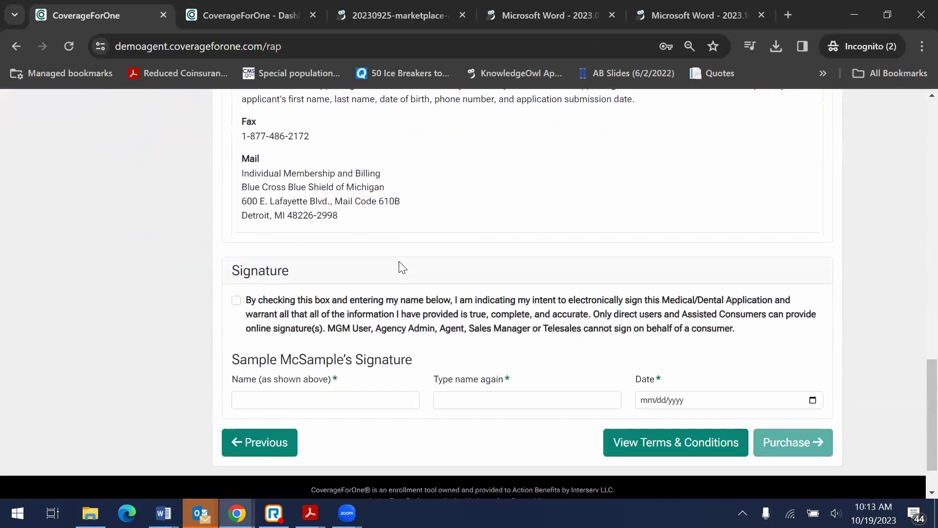
left_click(237, 300)
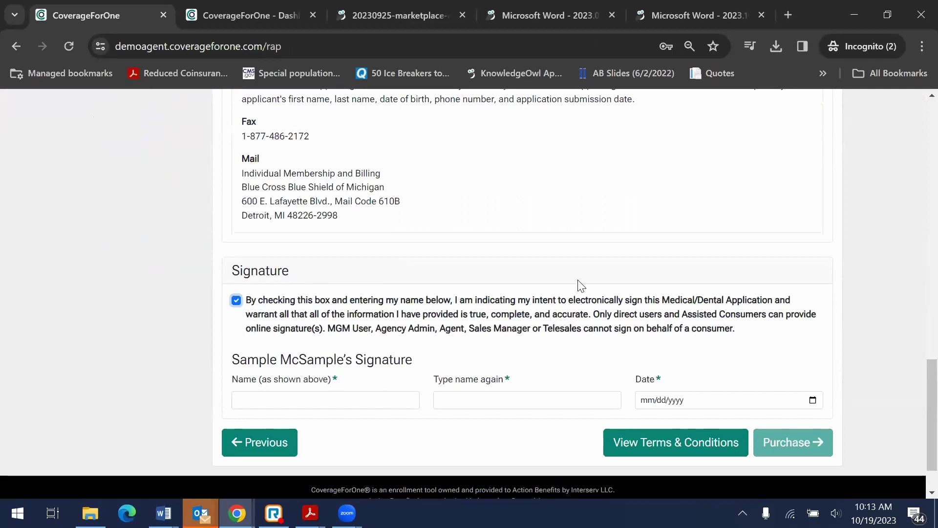
Step: Enter the primary applicant's full name in both signature name fields and set the signature date to 10/19/2023
left_click(312, 403)
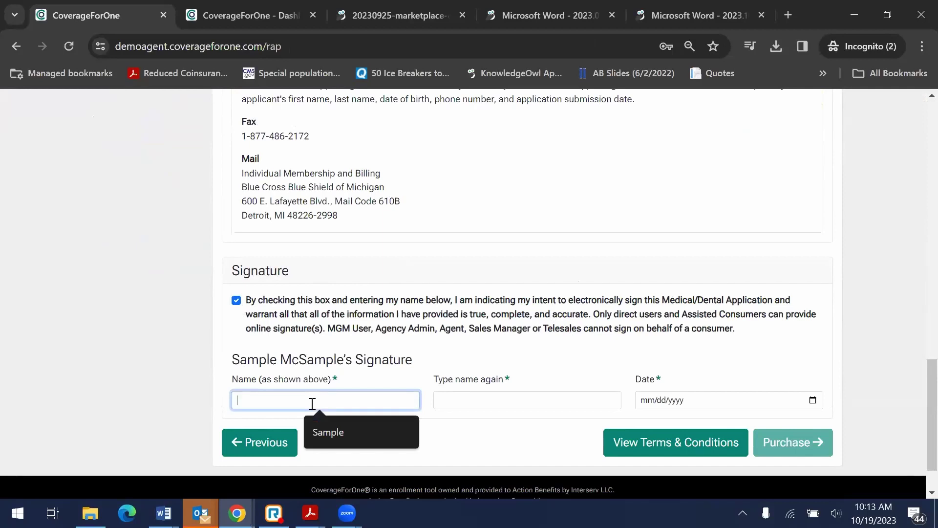
type("Sample ")
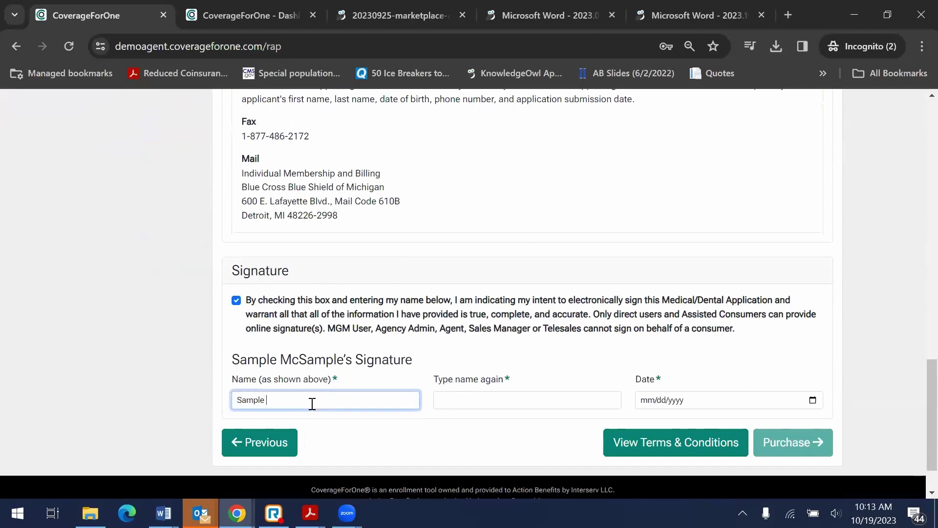
type("McSample")
key("Tab")
type("Sample M")
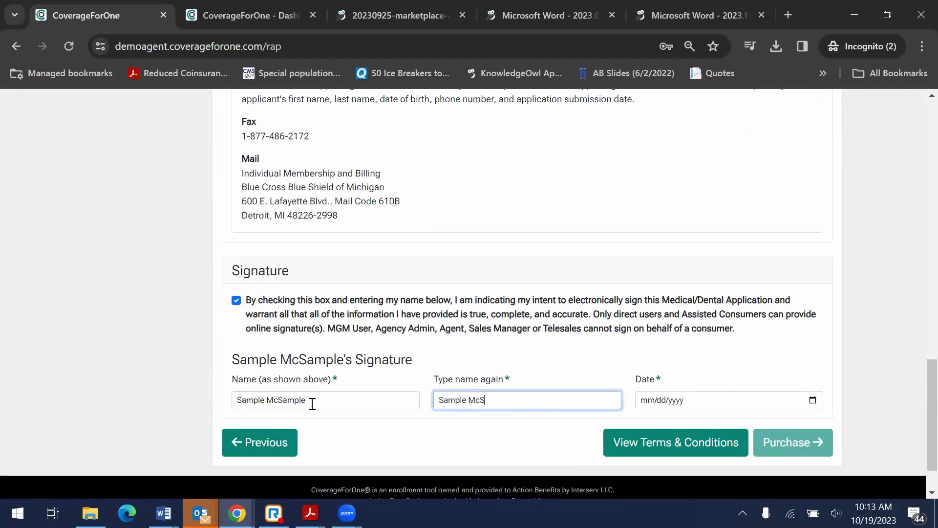
type("cSample")
left_click(688, 397)
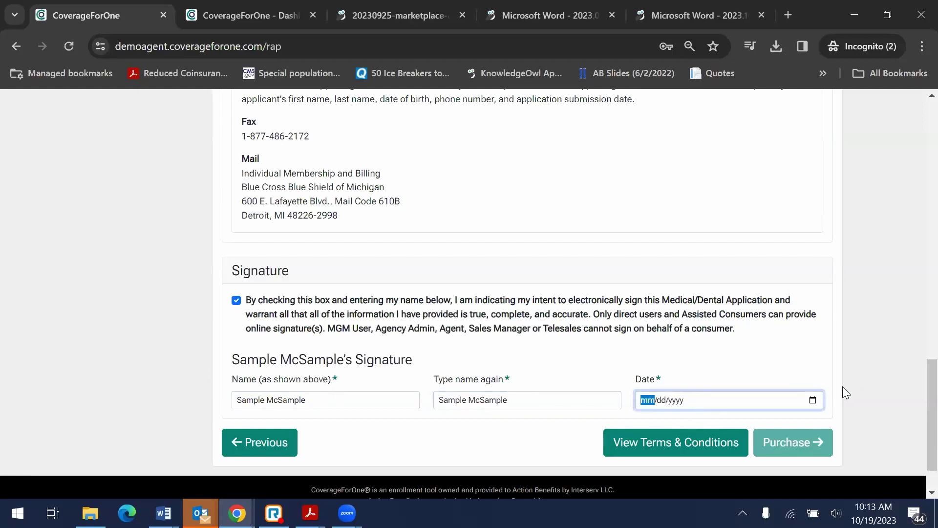
left_click(813, 400)
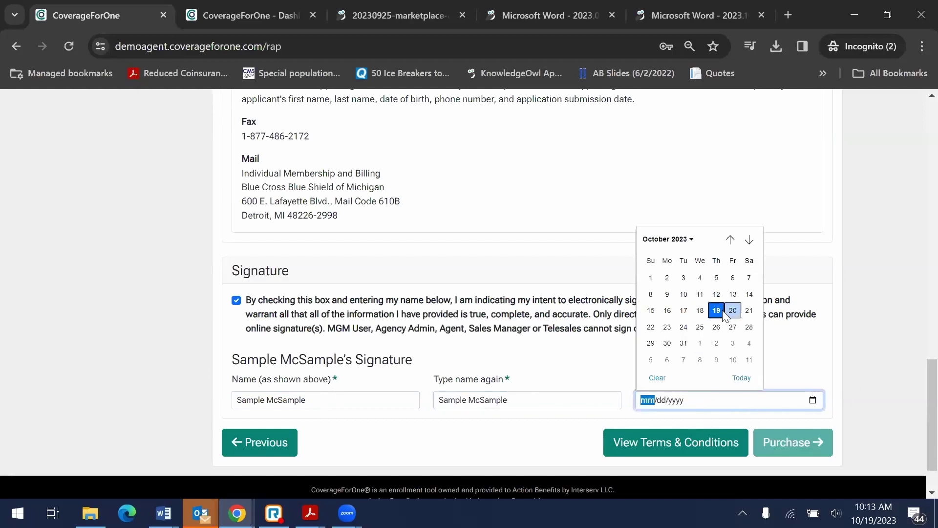
left_click(717, 311)
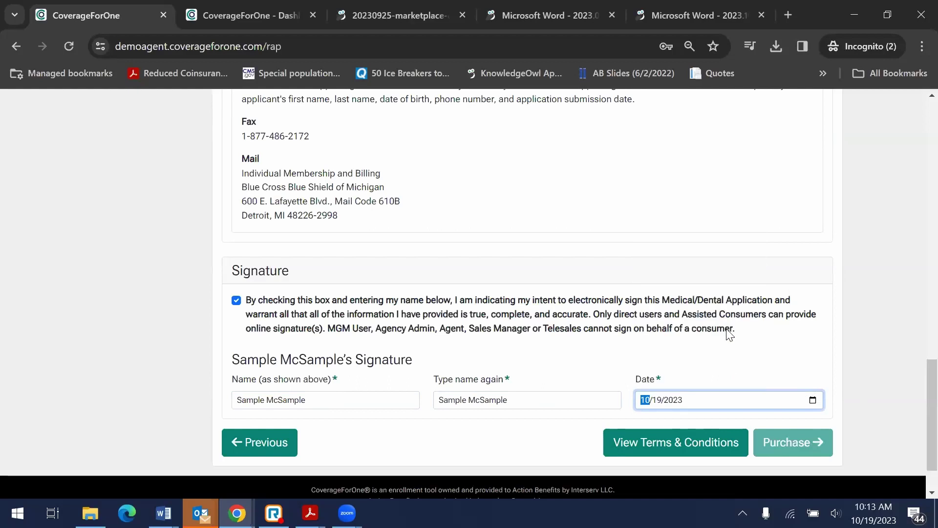
Step: Review the Terms & Conditions through the refund policy and agree to them
left_click(675, 445)
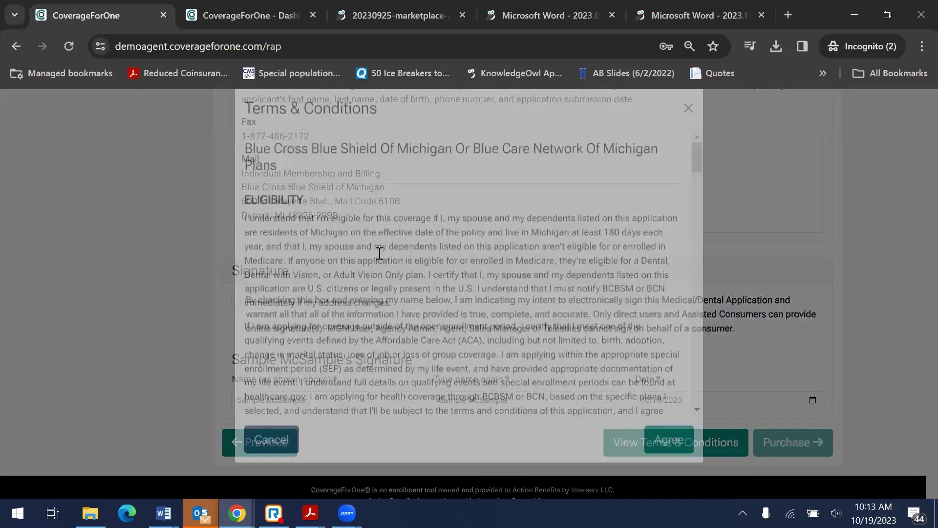
scroll(389, 253, "down", 6)
scroll(390, 253, "down", 15)
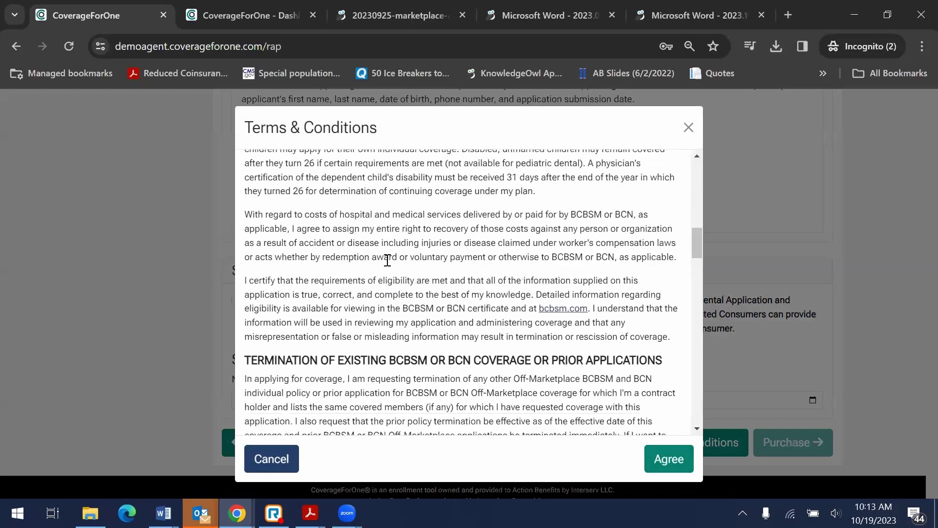
scroll(374, 298, "down", 10)
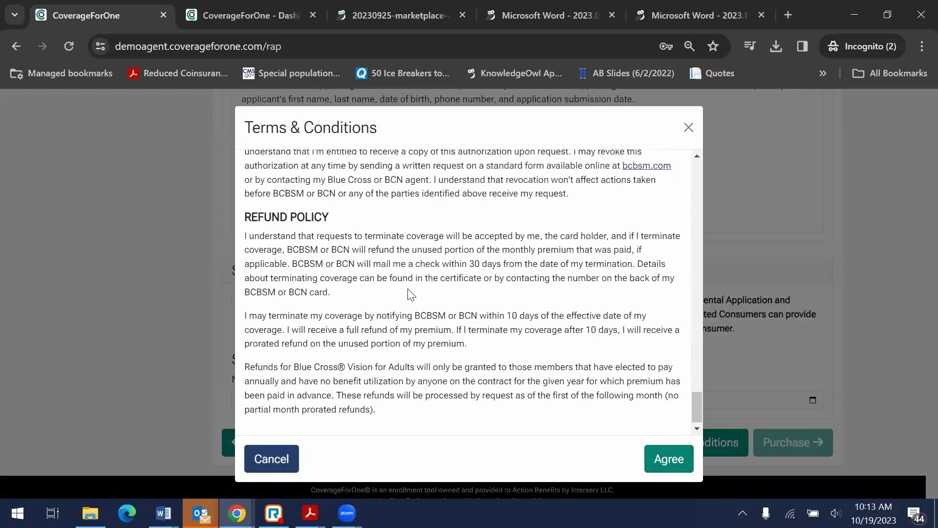
left_click(659, 456)
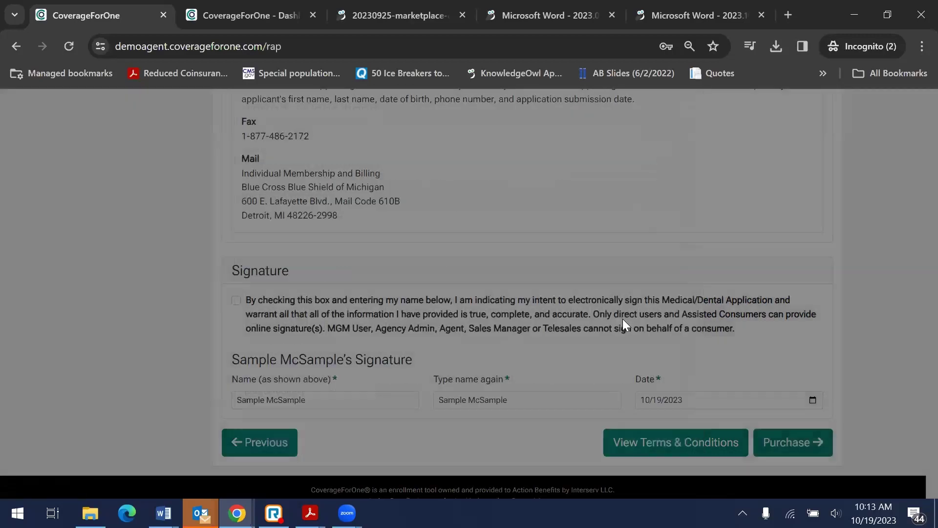
Step: Accept the electronic signature statement again and submit the purchase of the medical and dental plans
left_click(804, 453)
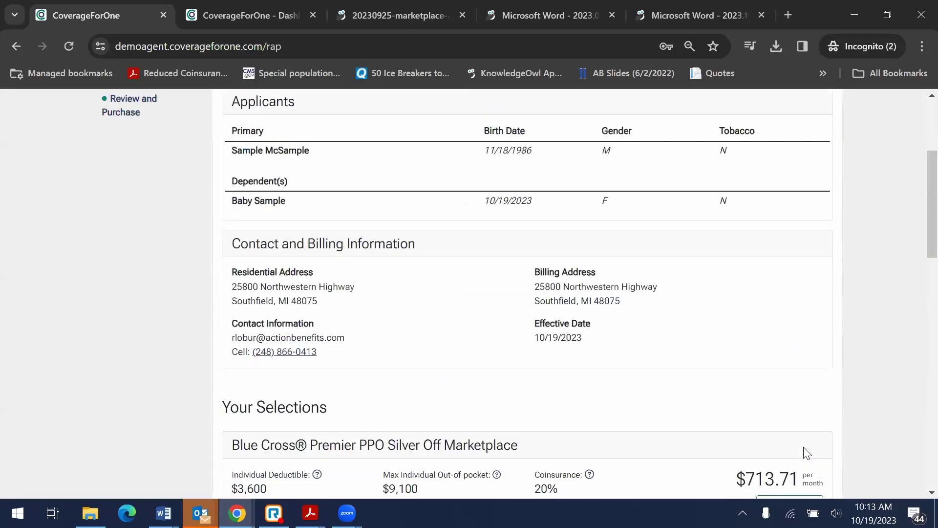
scroll(447, 340, "down", 6)
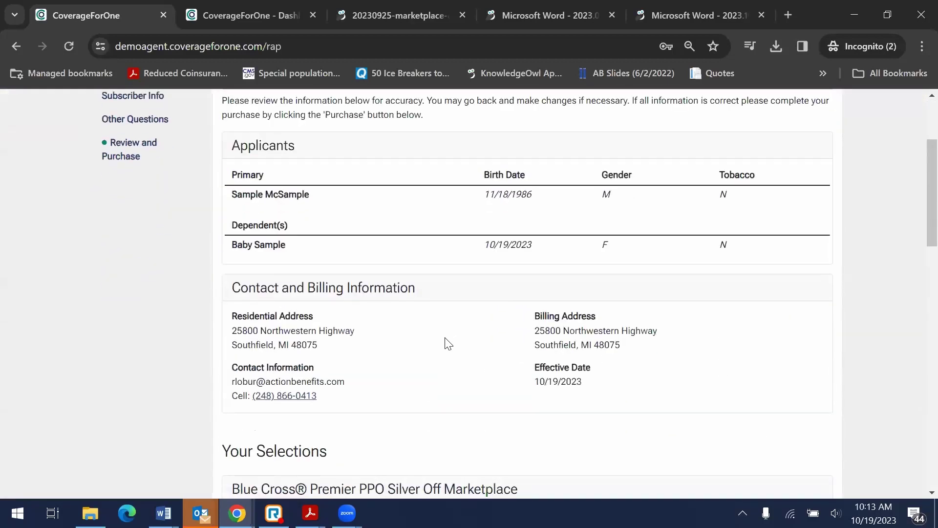
scroll(442, 339, "down", 15)
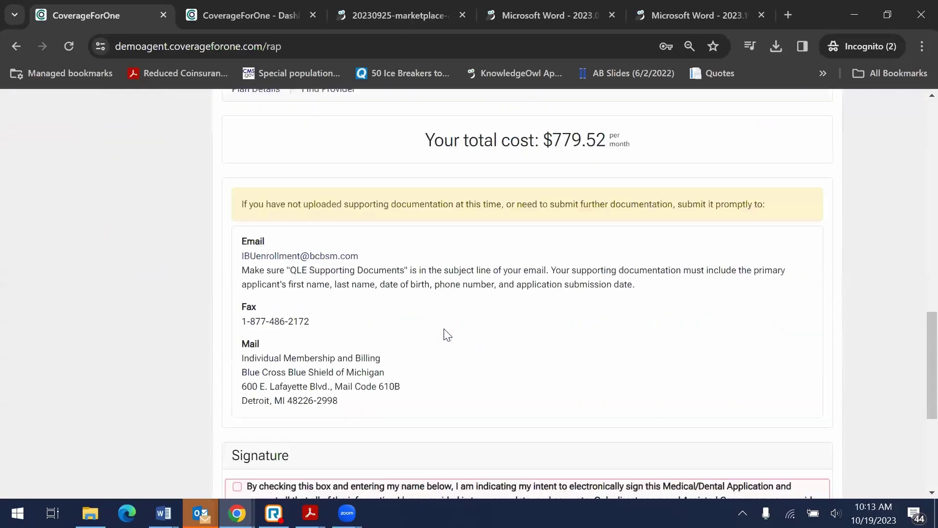
left_click(237, 228)
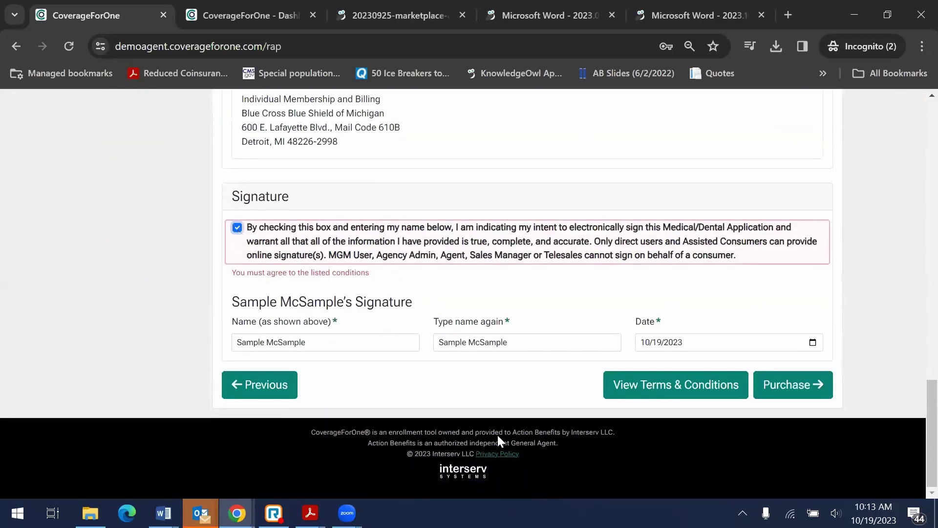
left_click(788, 387)
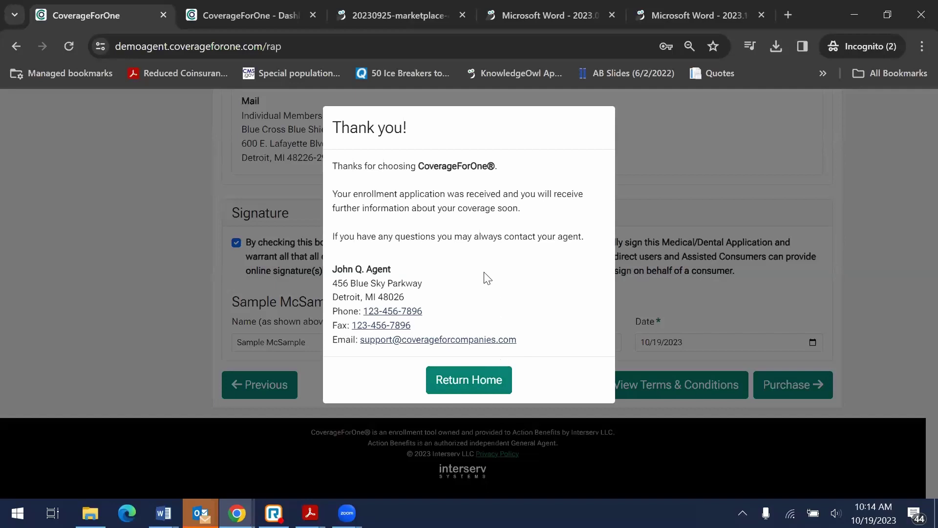
Step: Return to the home page and log in as the agent with the saved e-mail address and account password
left_click(469, 386)
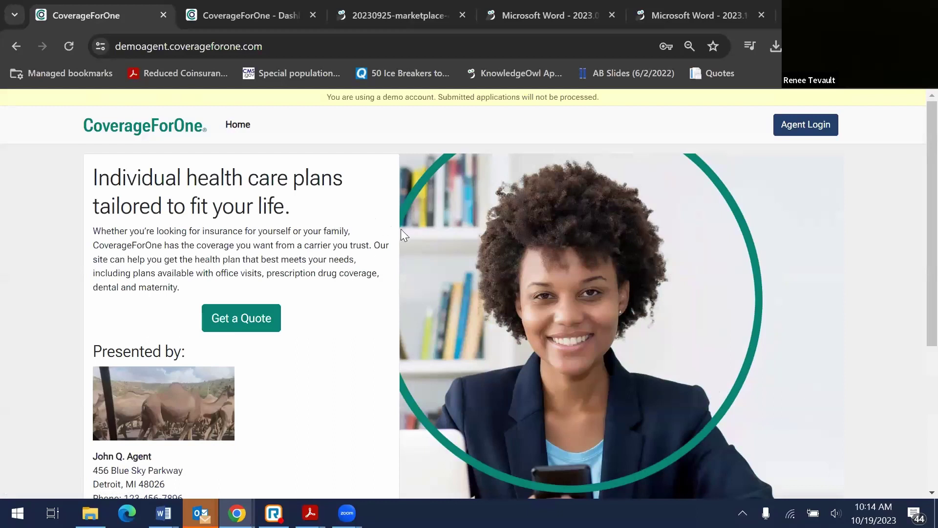
scroll(425, 241, "down", 5)
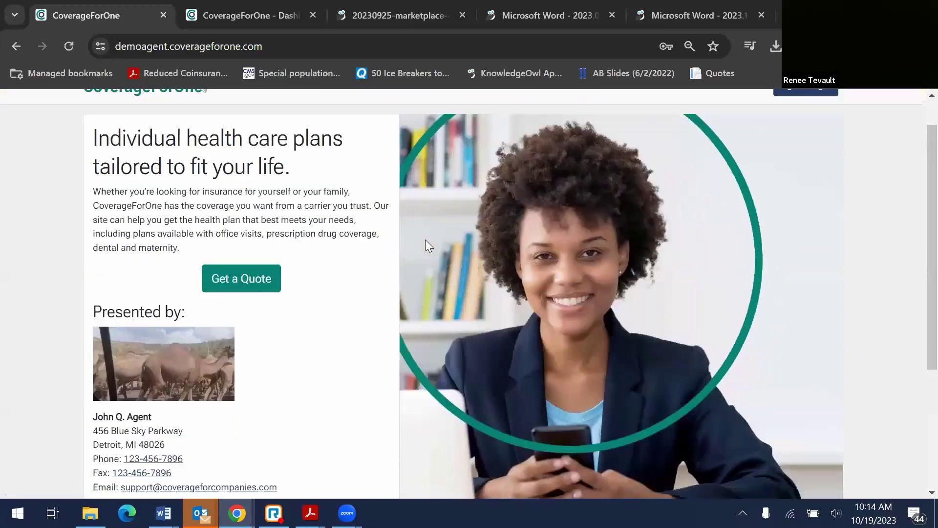
scroll(425, 240, "up", 5)
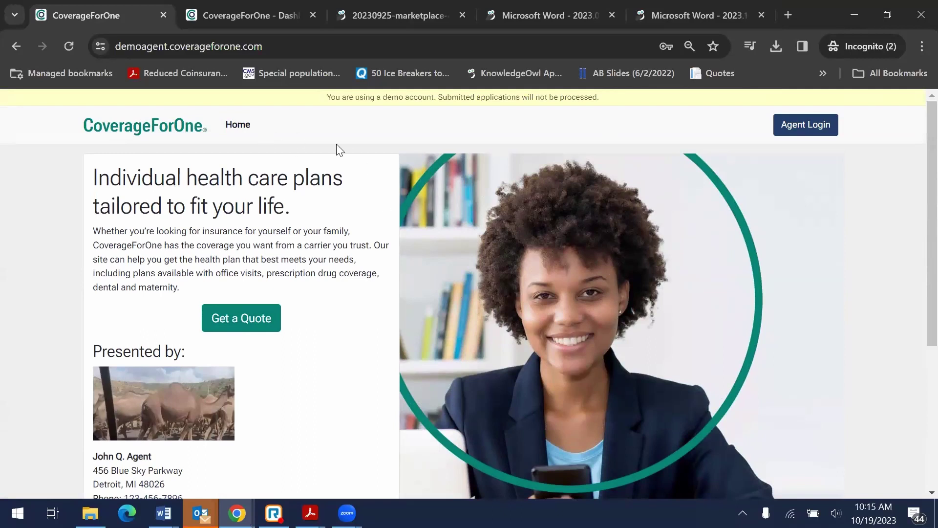
left_click(799, 128)
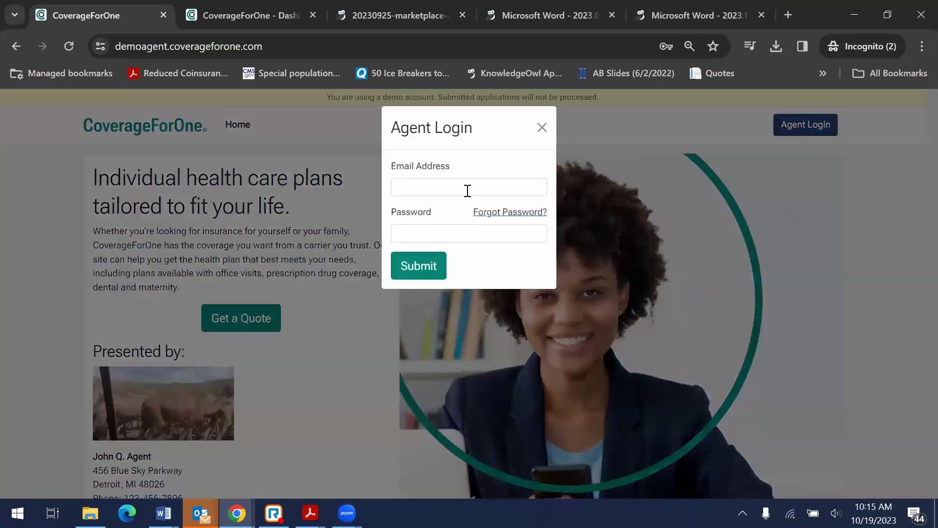
left_click(466, 190)
left_click(542, 235)
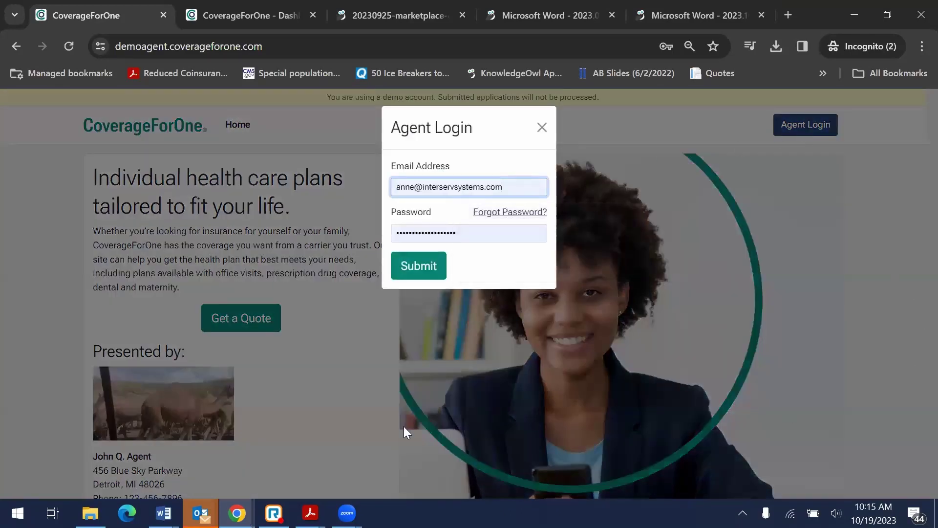
left_click(419, 266)
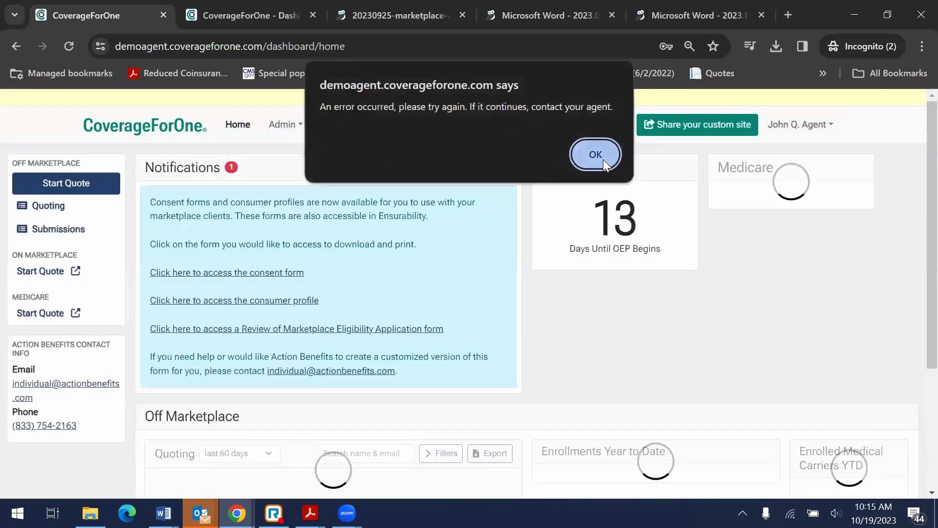
left_click(604, 159)
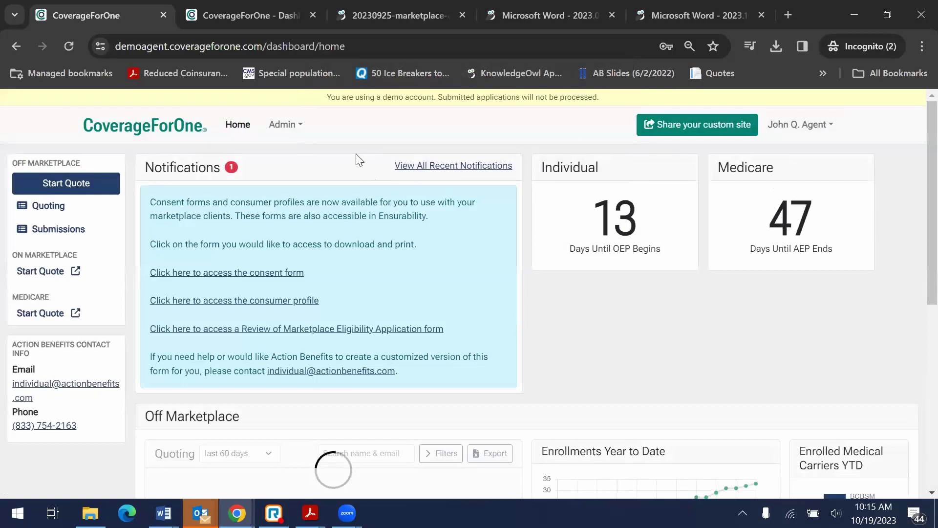
Step: Reload the agent dashboard and look over its Off Marketplace quoting and submissions overview
scroll(383, 277, "down", 3)
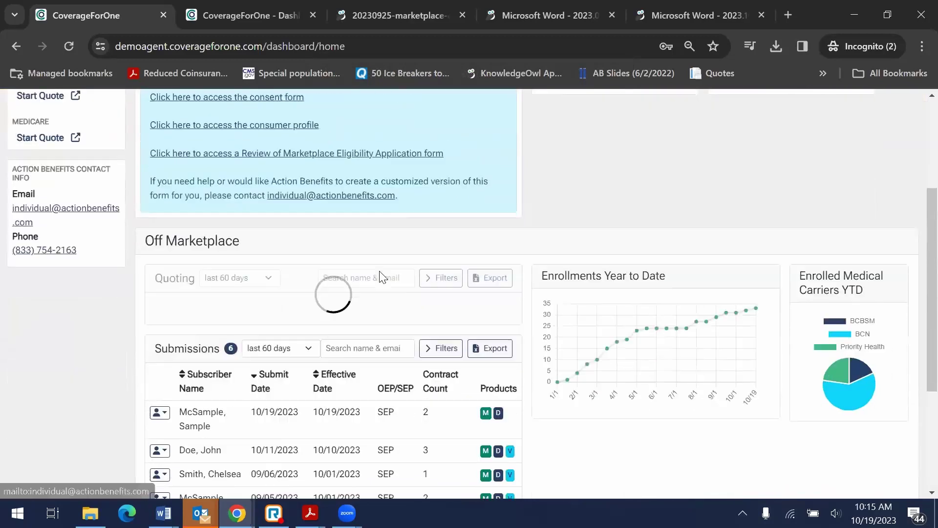
left_click(69, 46)
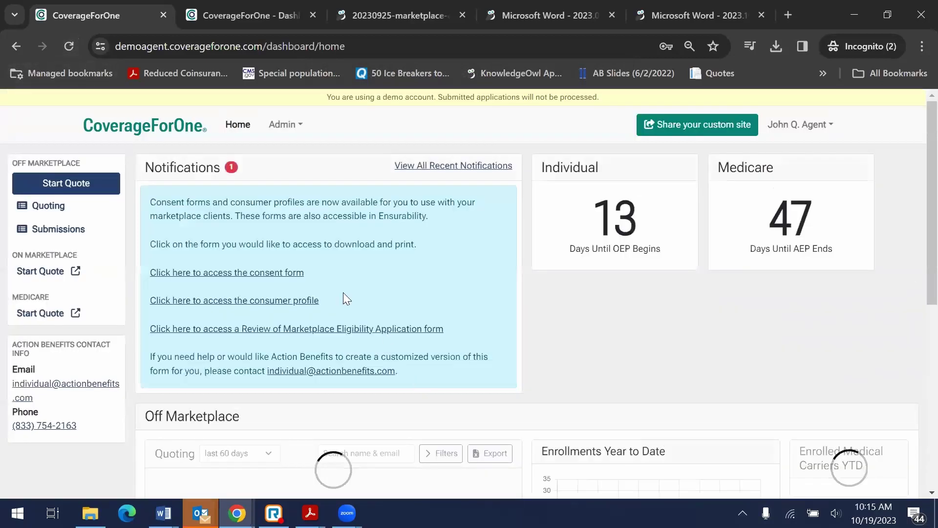
scroll(331, 285, "down", 1)
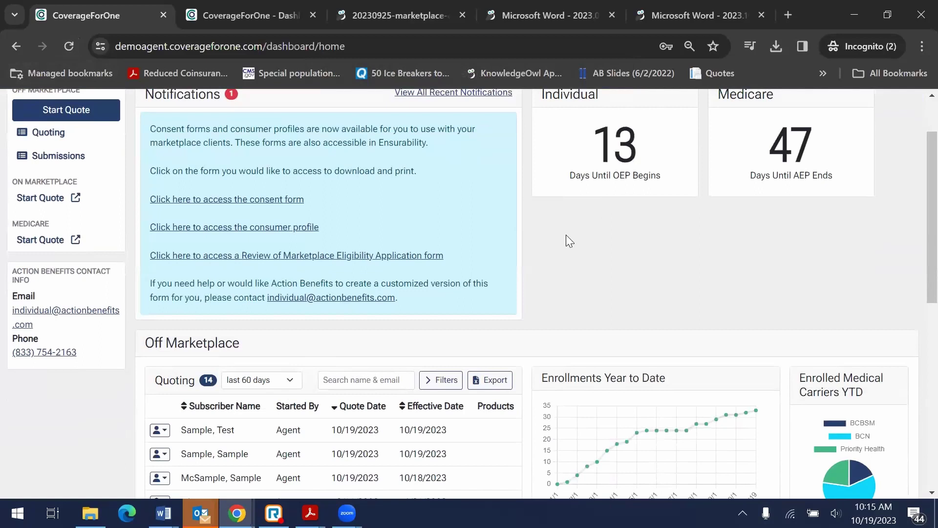
scroll(567, 235, "up", 1)
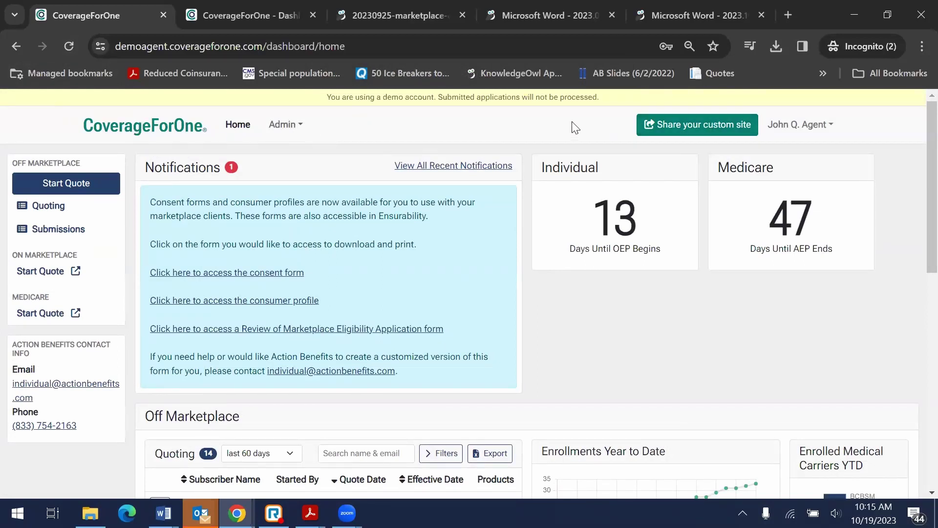
Step: Copy the custom site's address for sharing, and check the options in the agent's account menu
left_click(695, 127)
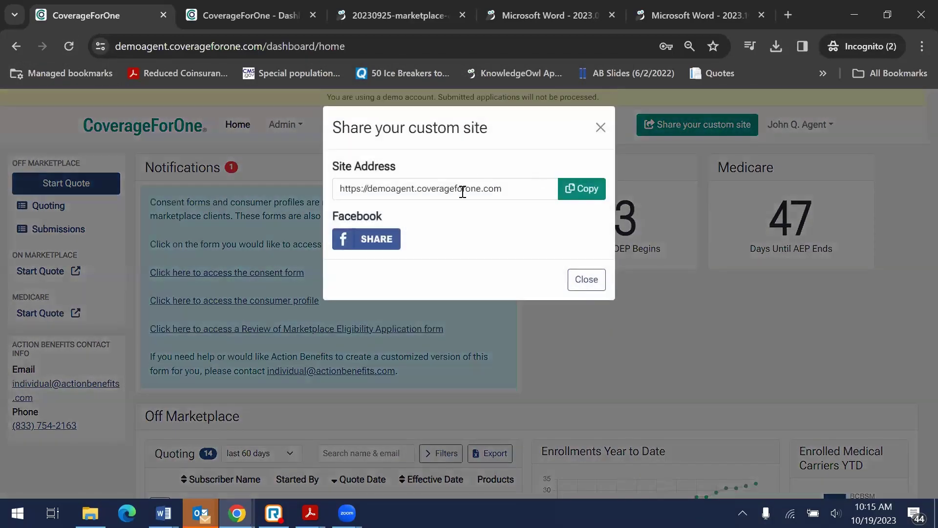
left_click(587, 193)
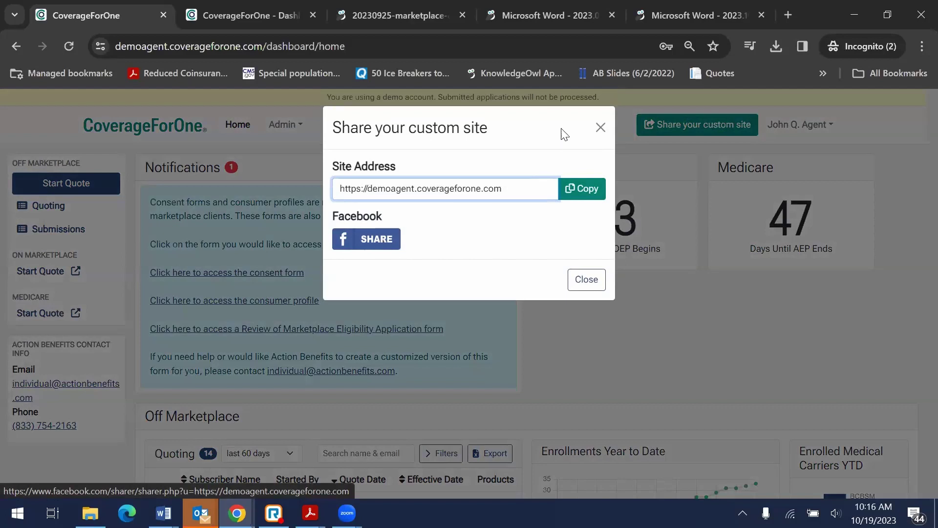
left_click(601, 127)
left_click(825, 130)
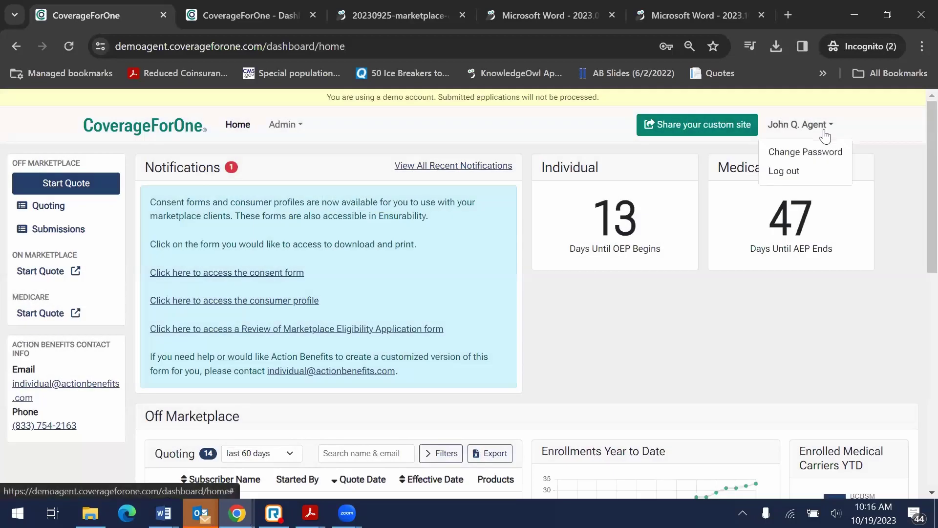
left_click(907, 133)
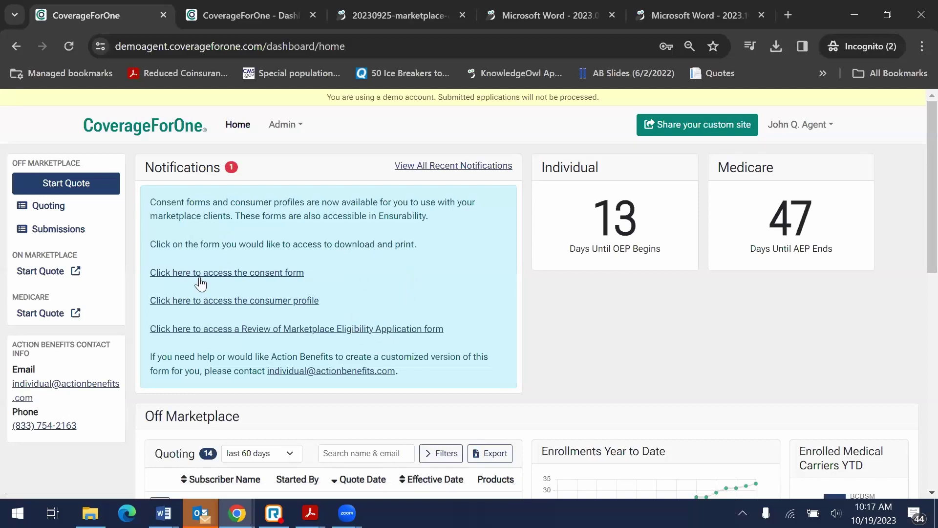
Step: Switch to the marketplace consent form PDF and examine its consent text and the agent, agency and household contact fields
left_click_drag(437, 215, 380, 218)
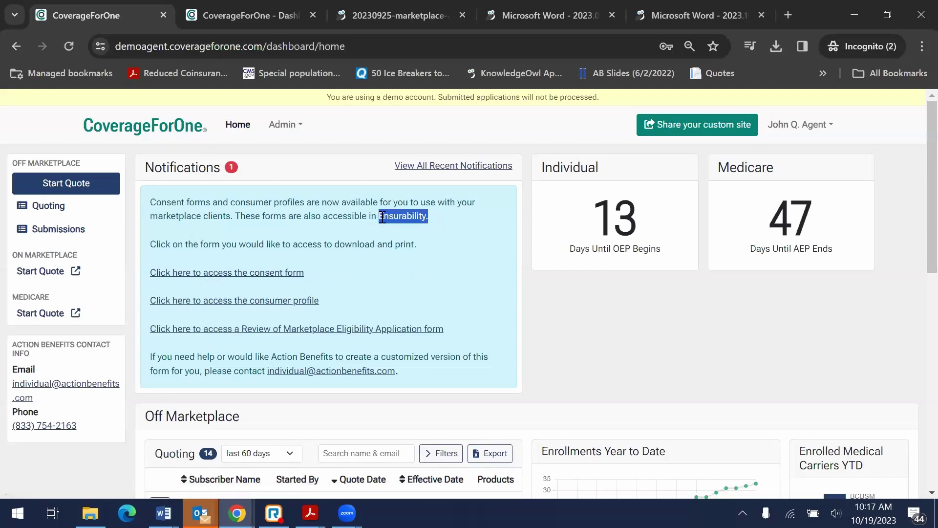
left_click(282, 6)
left_click(396, 16)
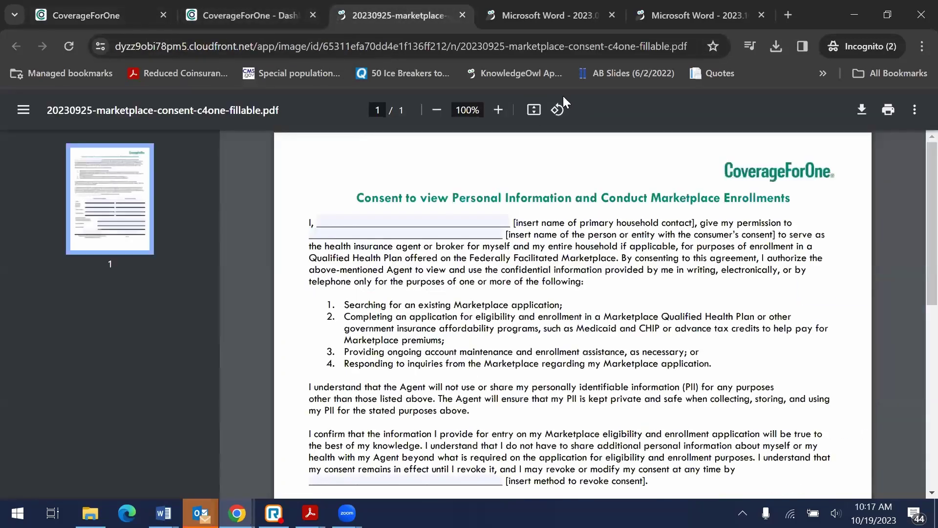
scroll(586, 274, "down", 1)
scroll(465, 229, "up", 1)
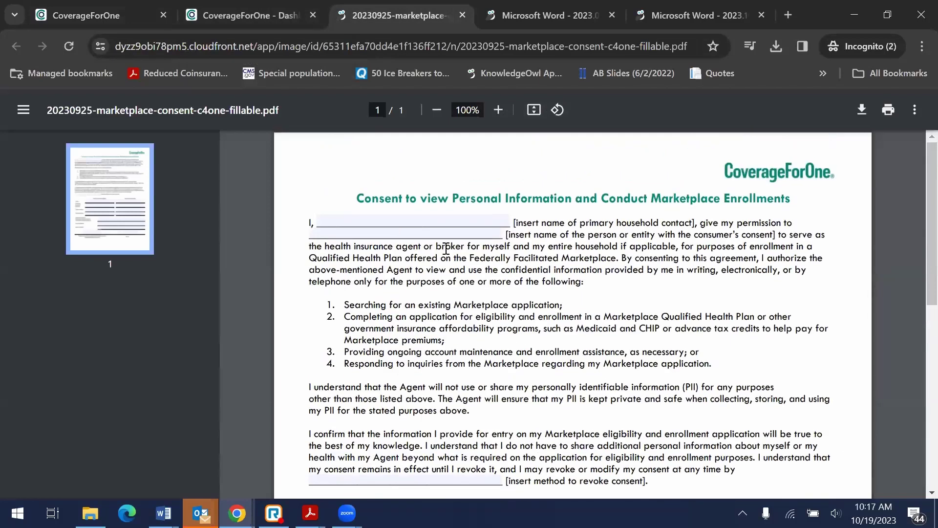
left_click(450, 233)
scroll(623, 267, "down", 3)
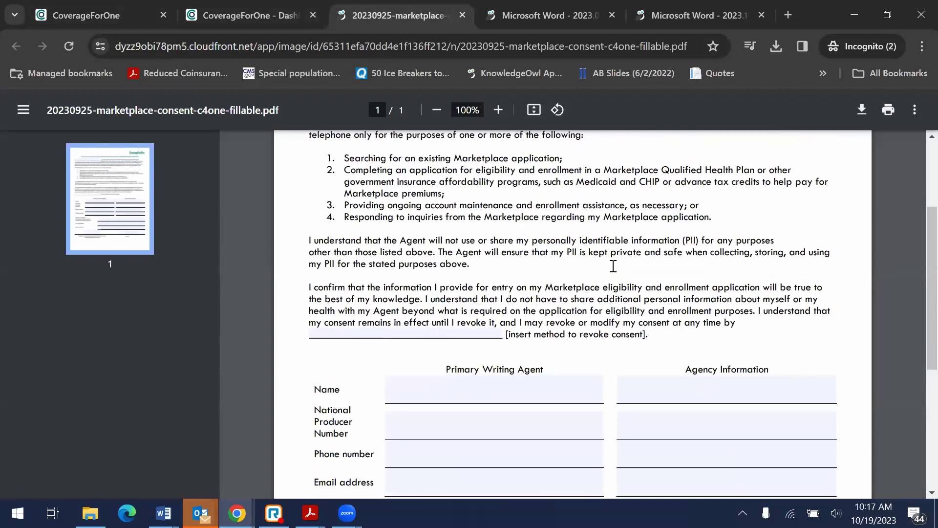
scroll(580, 329, "down", 3)
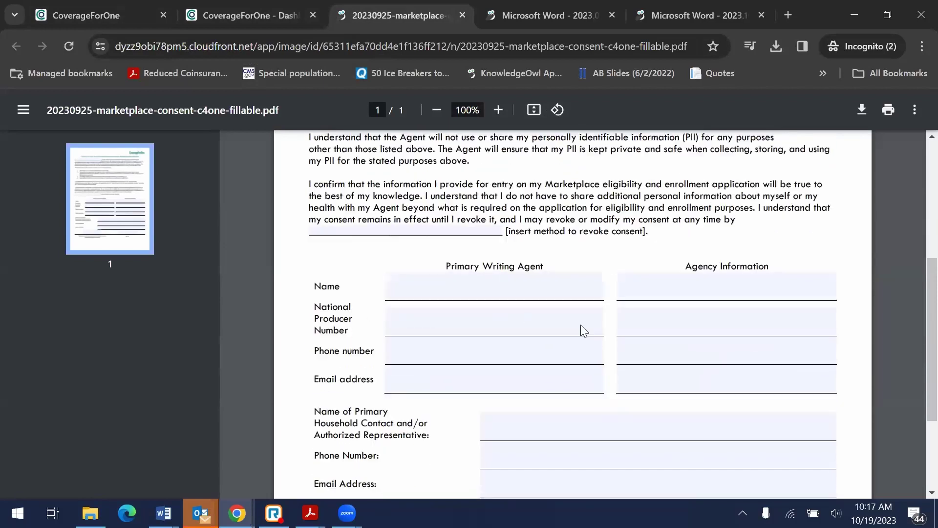
Step: Switch to the consumer profile PDF and examine its personal details, qualifying life event, dependent and coverage needs sections
left_click(593, 8)
left_click(488, 257)
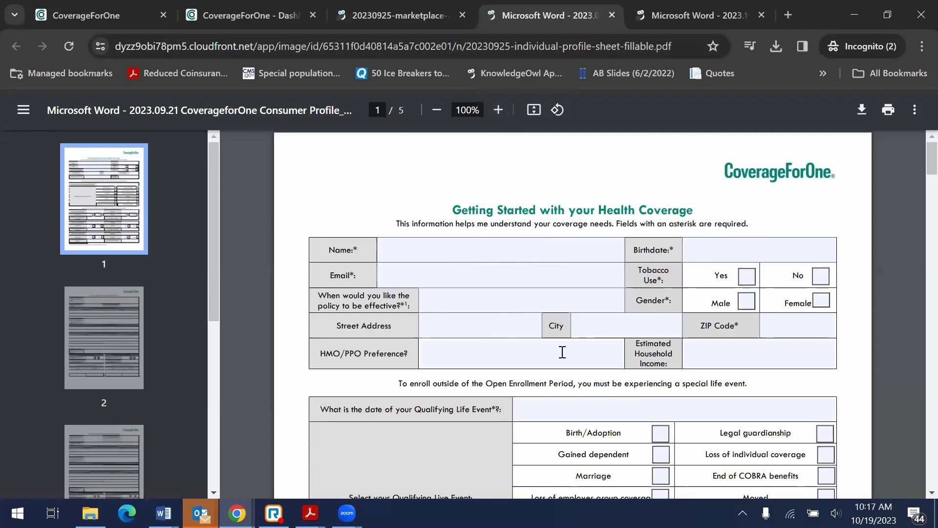
scroll(566, 348, "down", 3)
scroll(601, 329, "down", 5)
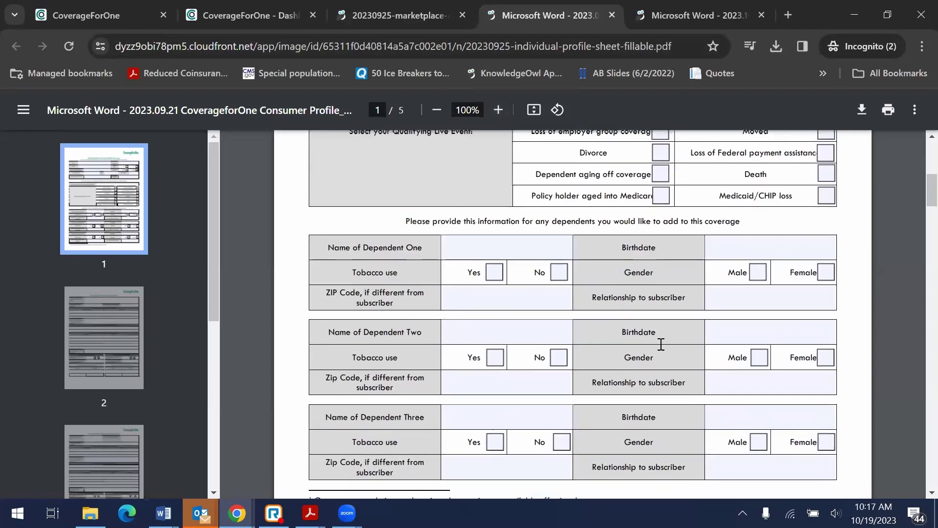
scroll(650, 359, "down", 7)
scroll(648, 357, "down", 1)
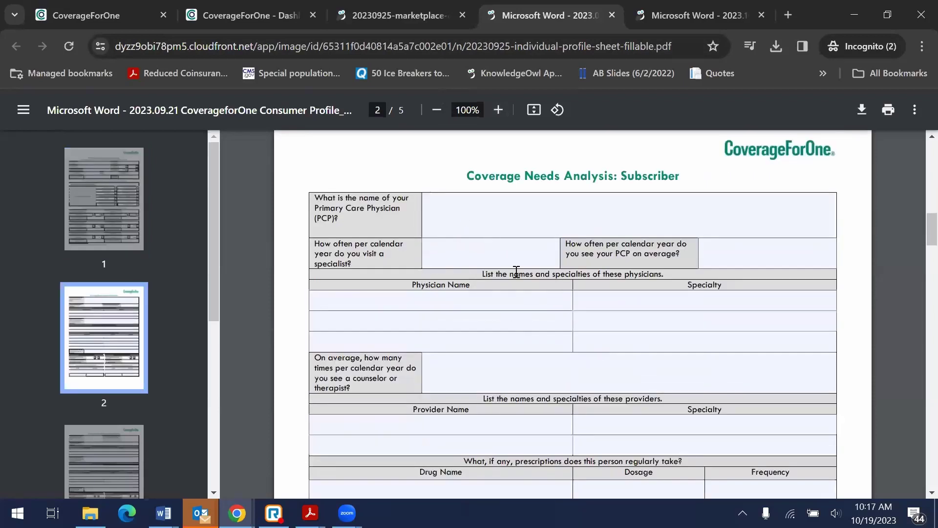
scroll(469, 350, "down", 3)
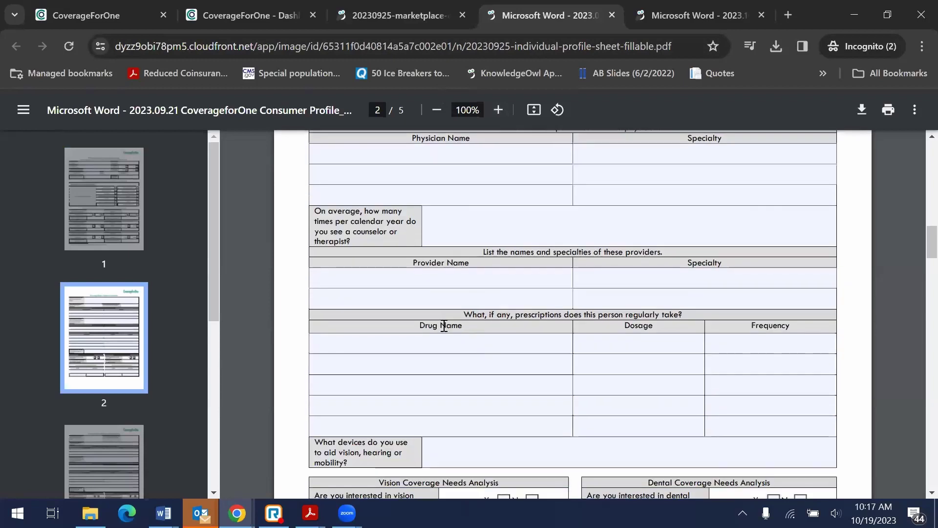
scroll(458, 315, "up", 15)
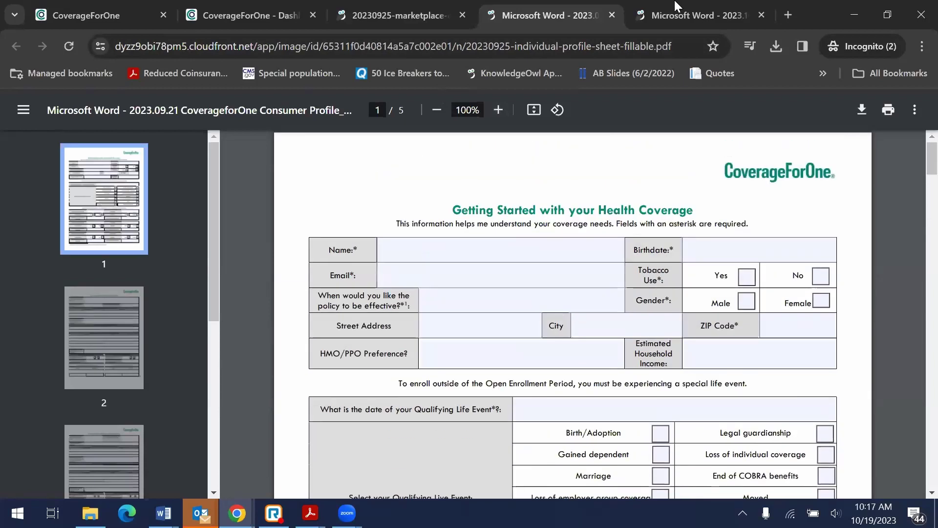
Step: Switch to the Review of Marketplace Eligibility form and examine its attestations and the household contact, agent and review date fields
key("ctrl+Tab")
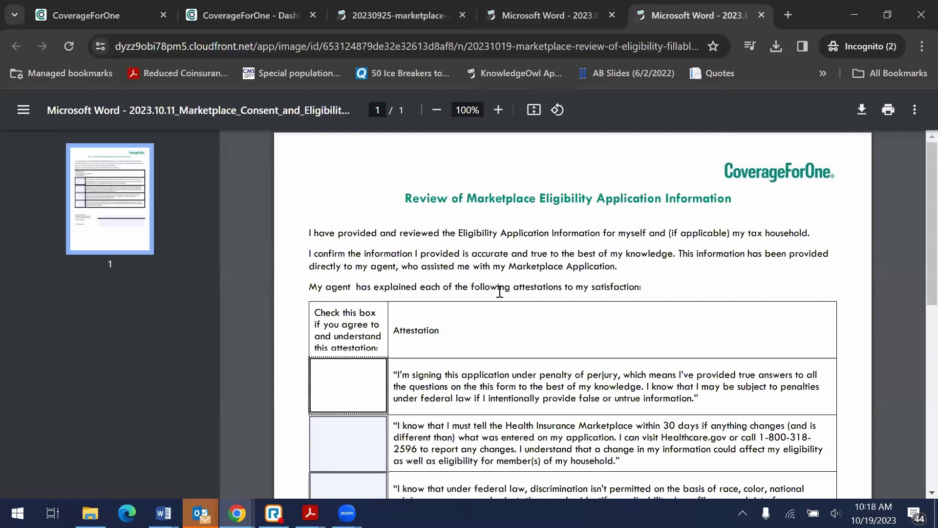
scroll(499, 293, "down", 3)
scroll(500, 294, "down", 4)
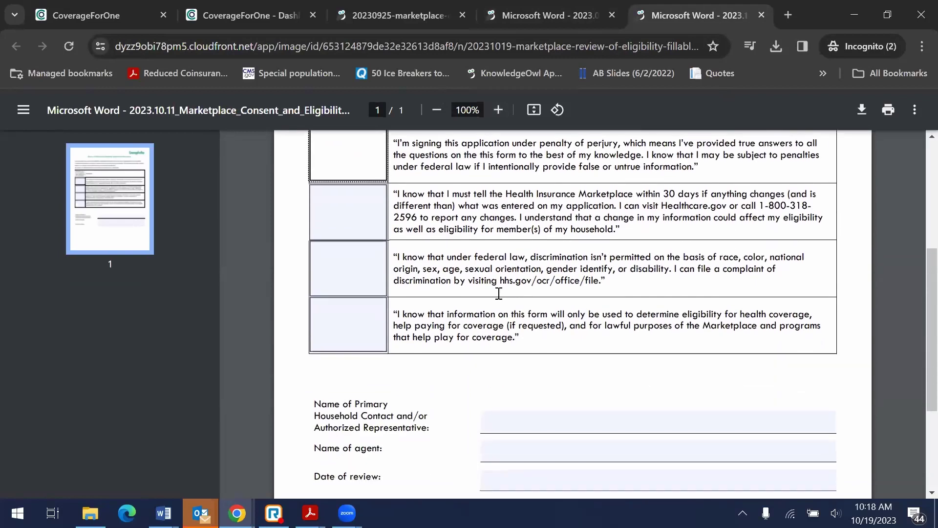
scroll(492, 310, "up", 2)
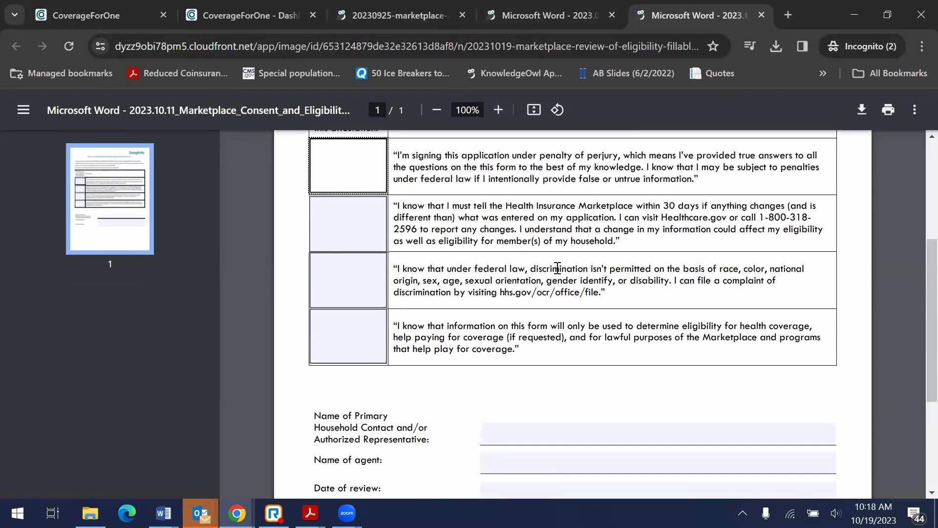
scroll(534, 342, "down", 1)
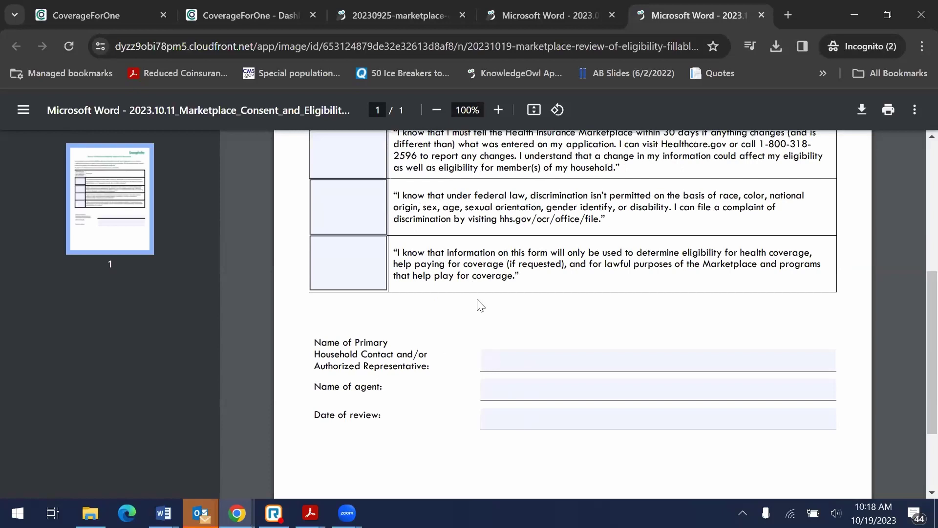
scroll(477, 304, "up", 1)
Step: Return to the agent home dashboard and read the notification's note on requesting customized forms from Action Benefits
left_click(538, 15)
left_click(402, 15)
left_click(249, 14)
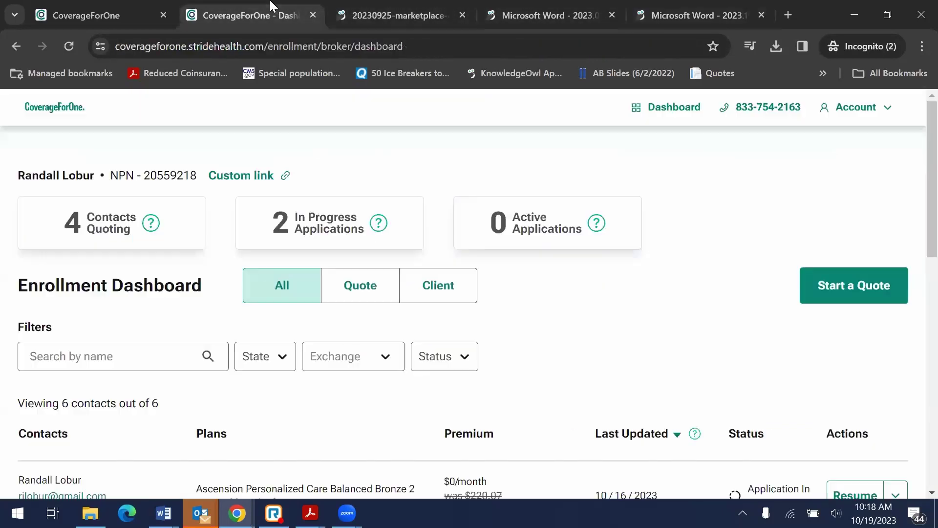
left_click(88, 15)
left_click(462, 314)
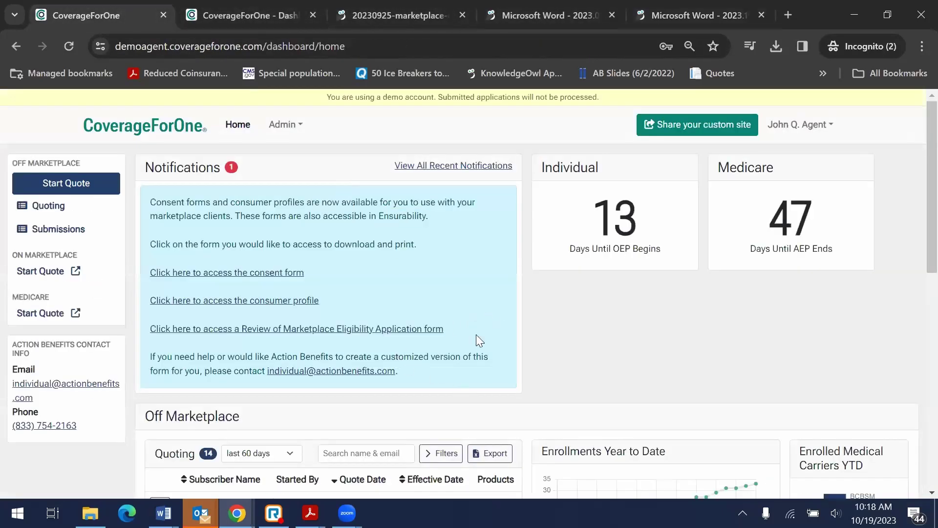
left_click_drag(147, 356, 267, 375)
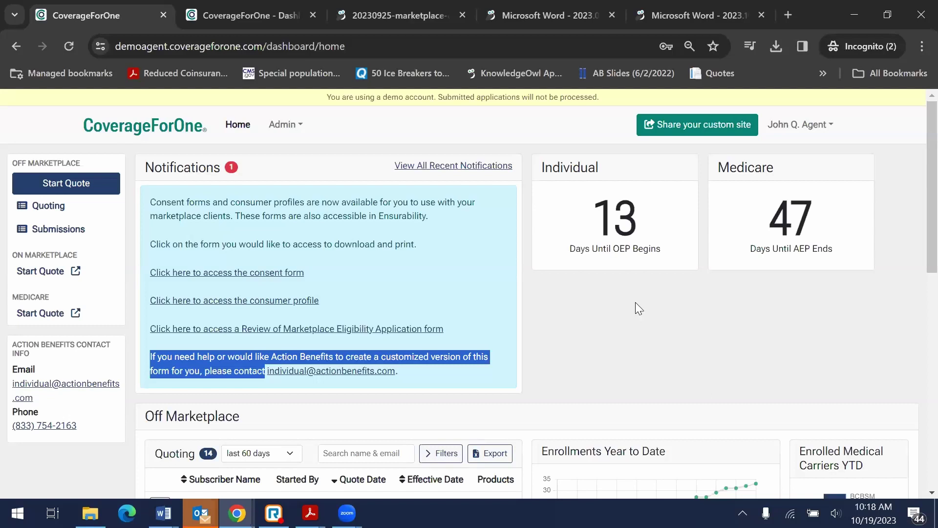
left_click(434, 235)
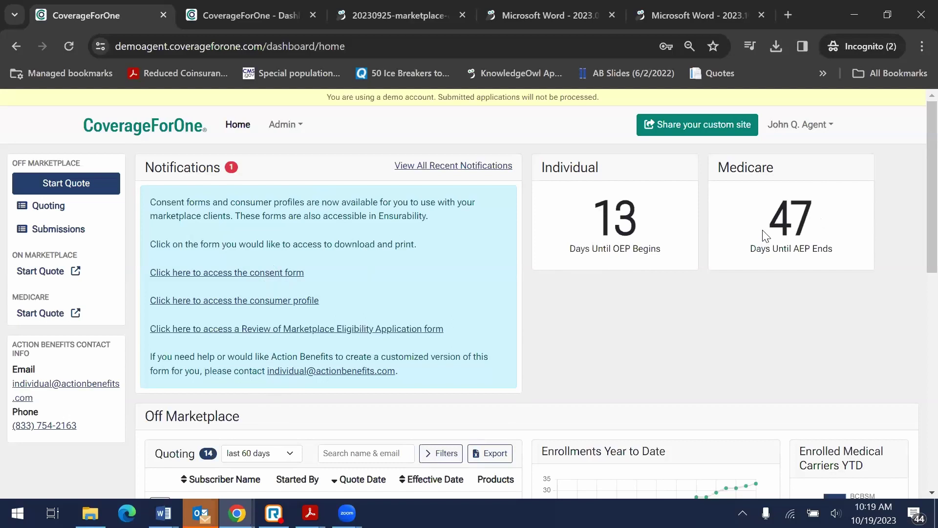
Step: Look over the Off Marketplace quoting and submissions lists together with the enrollment and medical carrier charts
scroll(550, 214, "down", 6)
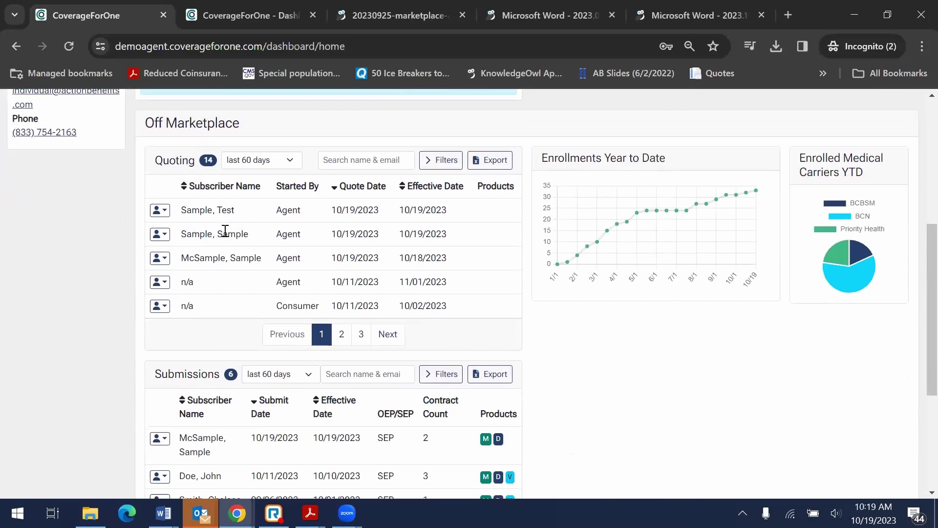
scroll(207, 366, "down", 3)
scroll(199, 271, "down", 1)
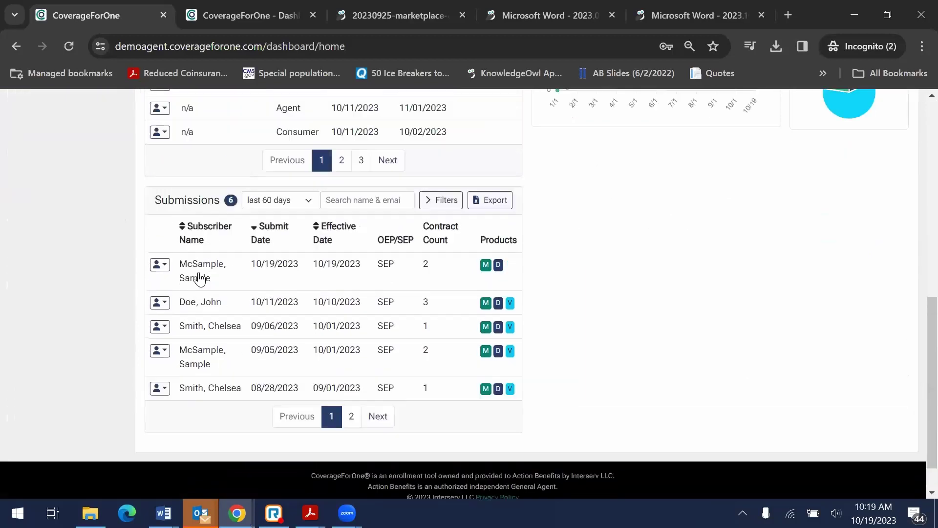
scroll(225, 294, "up", 4)
scroll(247, 313, "up", 1)
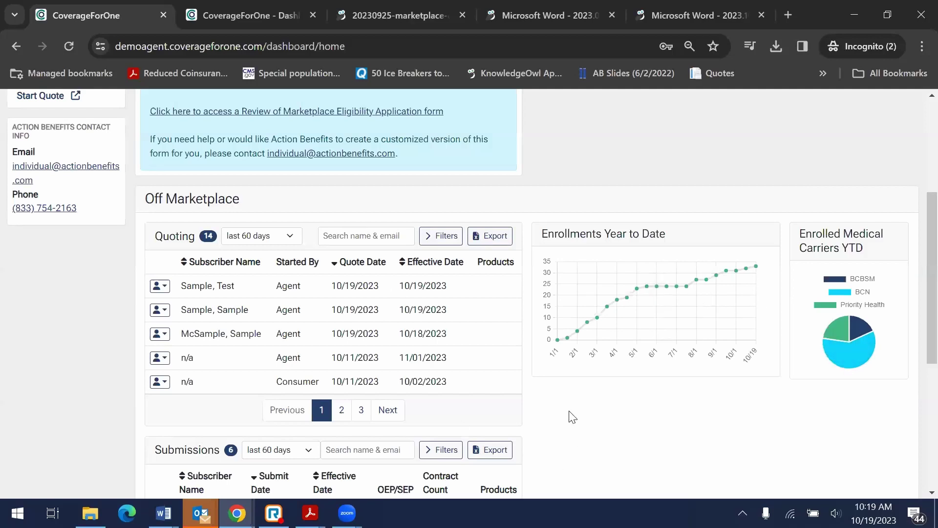
scroll(320, 230, "down", 1)
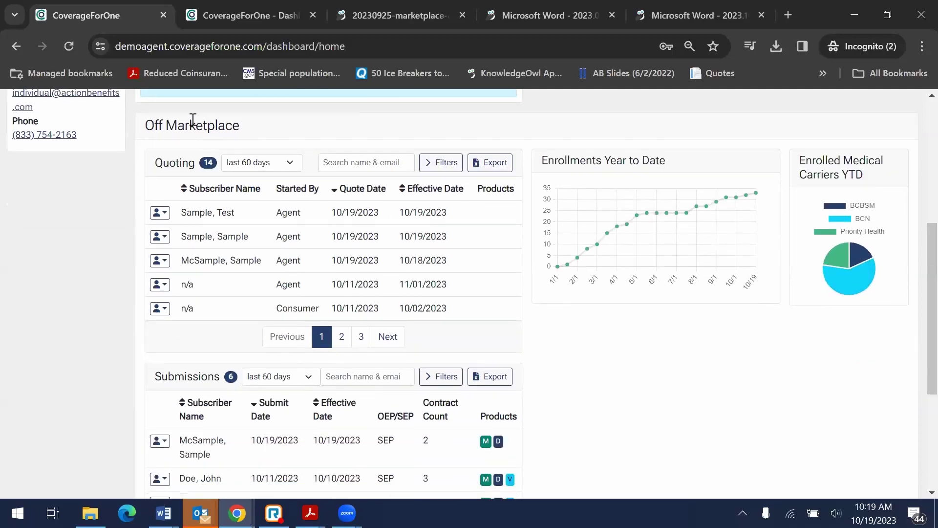
Step: Examine the second entry of the Off Marketplace quoting list, including its subscriber, who started it and its quote date
left_click_drag(161, 118, 733, 137)
left_click(147, 125)
left_click_drag(147, 125, 245, 130)
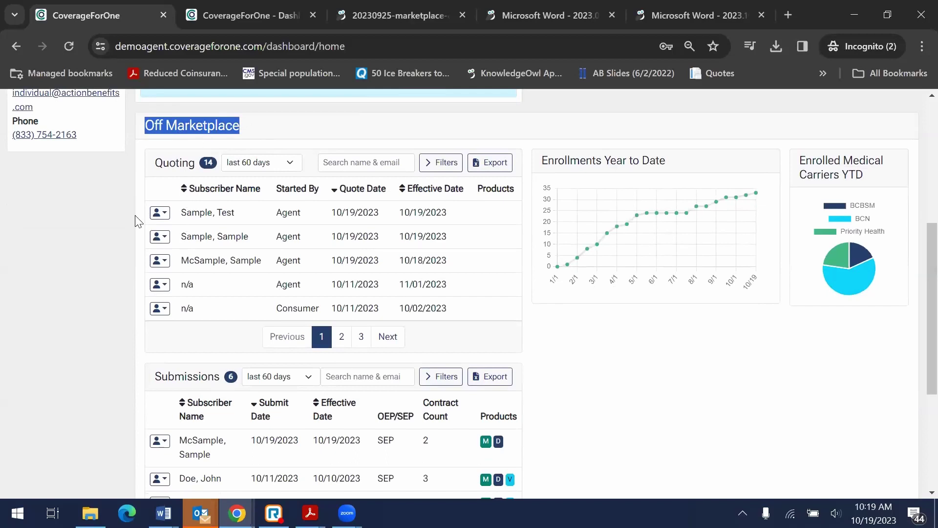
left_click(212, 221)
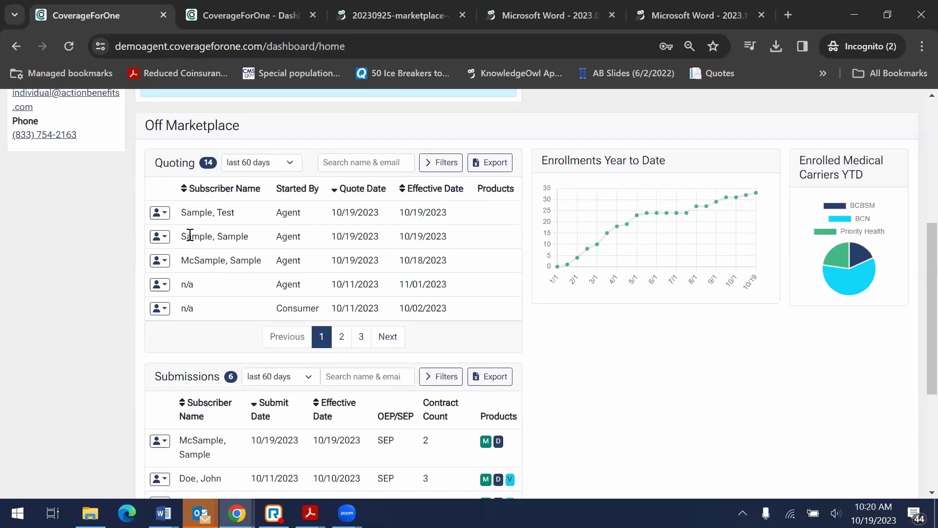
triple_click(211, 236)
left_click(297, 233)
left_click_drag(333, 236, 401, 239)
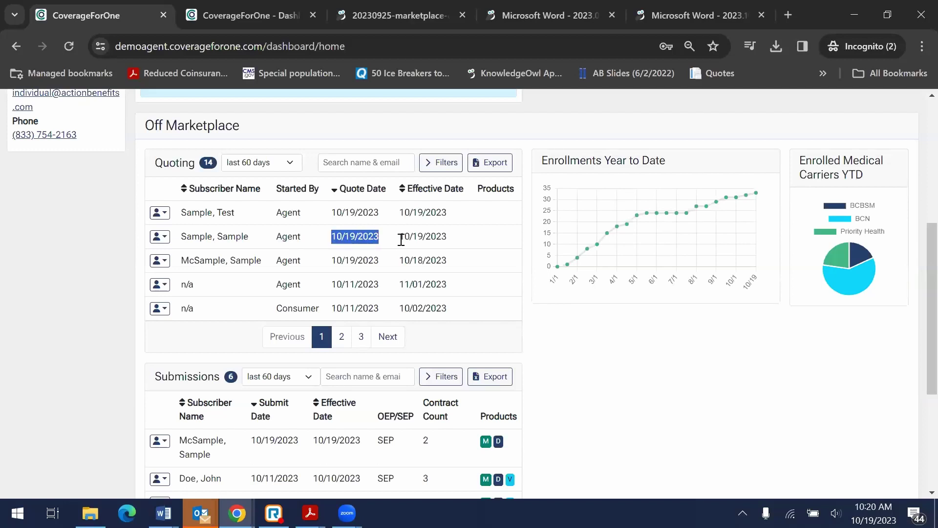
left_click(351, 236)
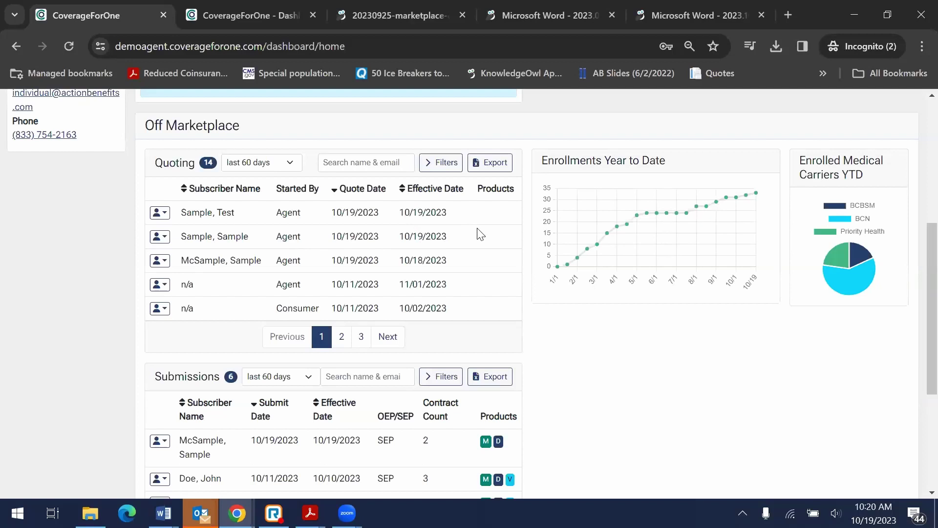
Step: View the additional contact information for the second quote in the quoting list, and close it again
left_click(166, 241)
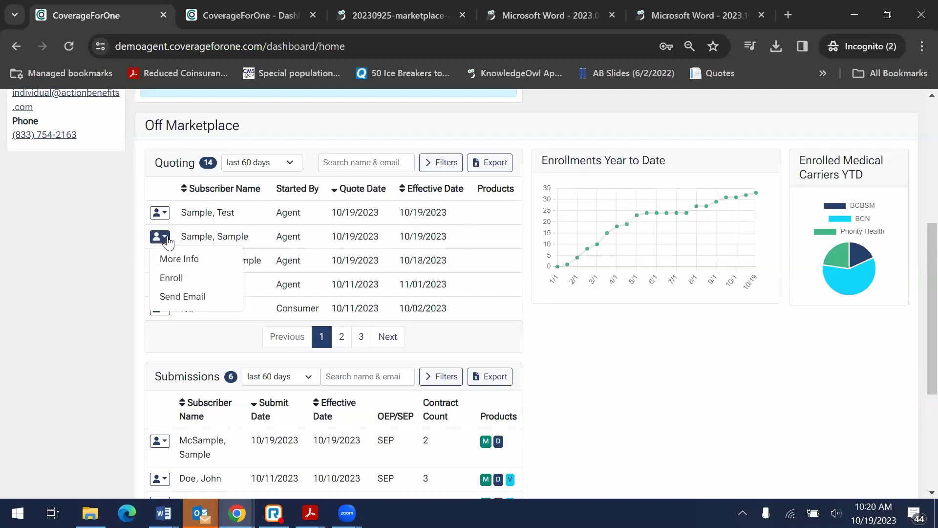
left_click(186, 258)
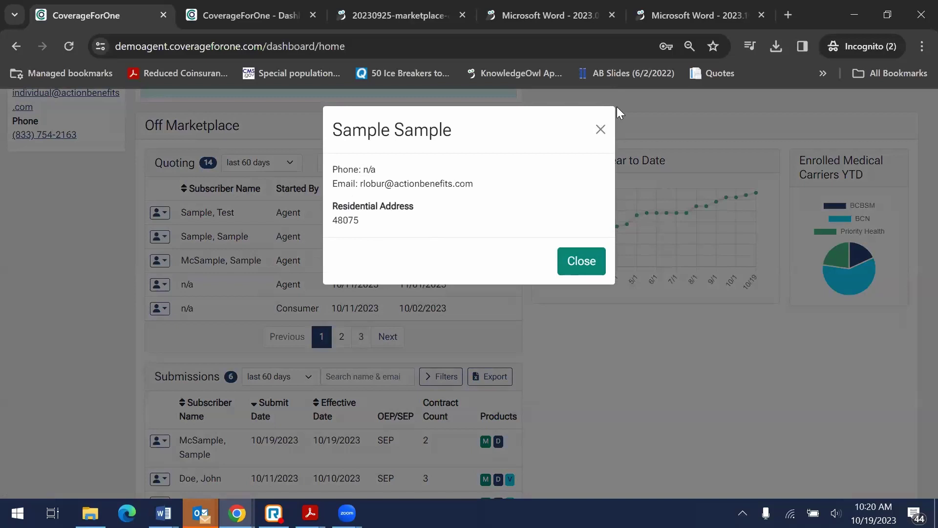
left_click(580, 275)
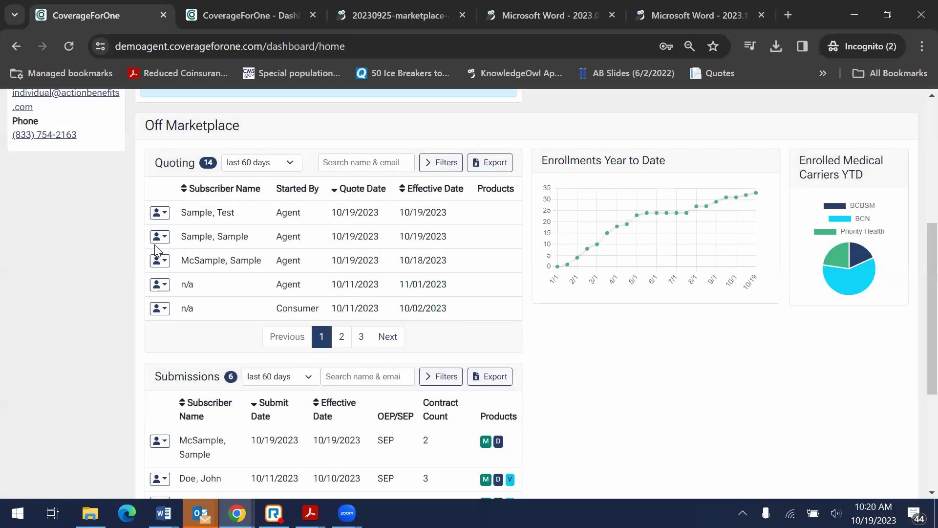
Step: Check the enroll option for the second quote, open a prefilled email to its subscriber, and close the message unsent
left_click(163, 238)
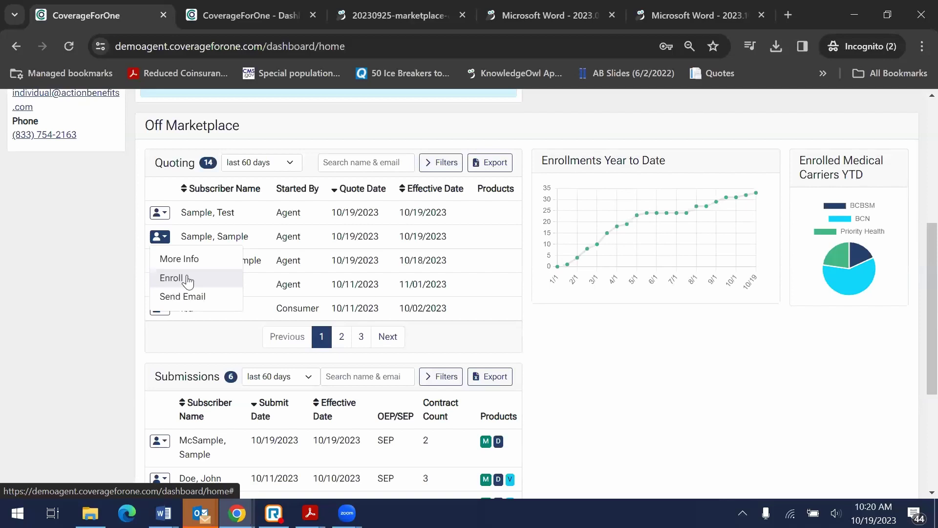
left_click(183, 298)
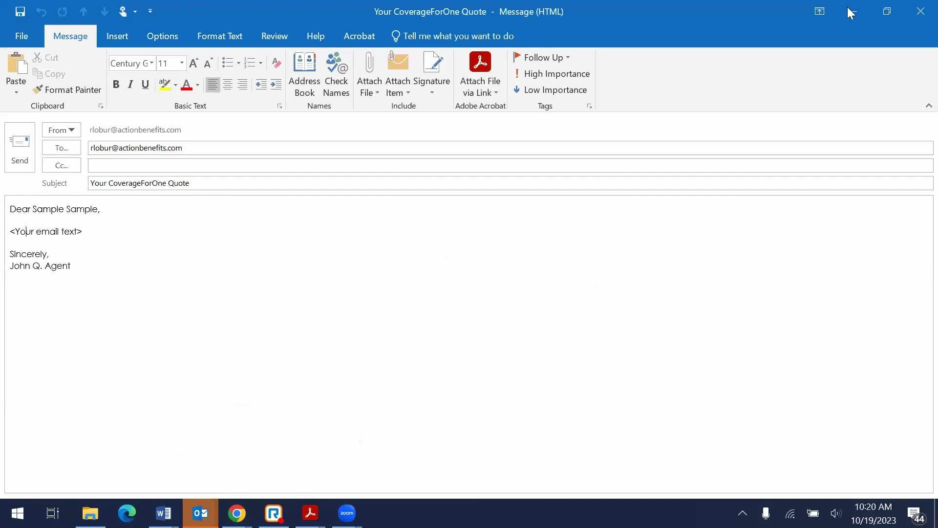
left_click(920, 11)
left_click(470, 304)
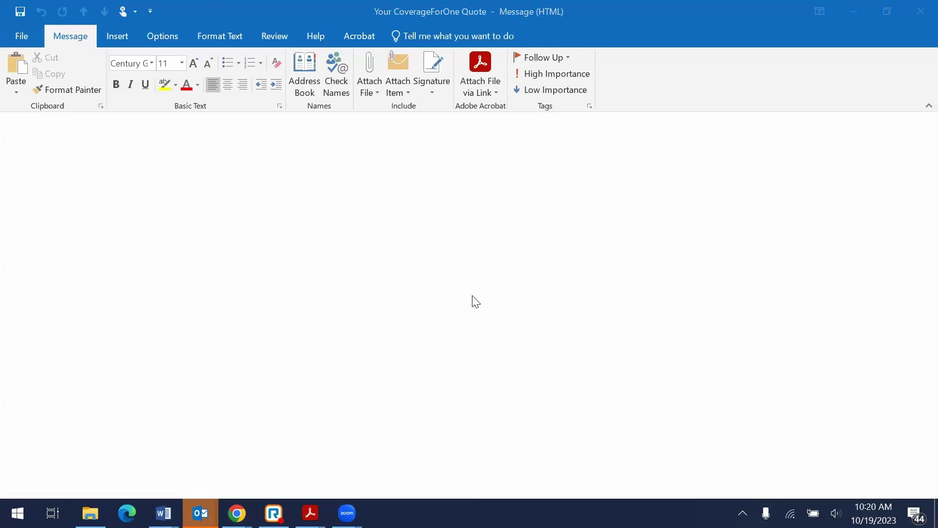
Step: Examine the second entry in the Submissions list, including its SEP status, products and available client actions
scroll(437, 270, "down", 3)
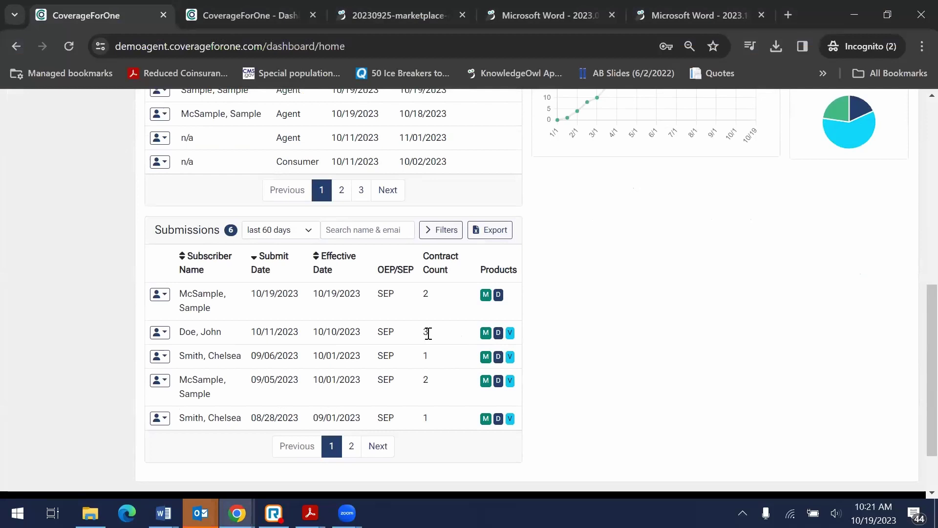
mouse_move(485, 334)
left_click_drag(400, 331, 365, 327)
left_click(167, 336)
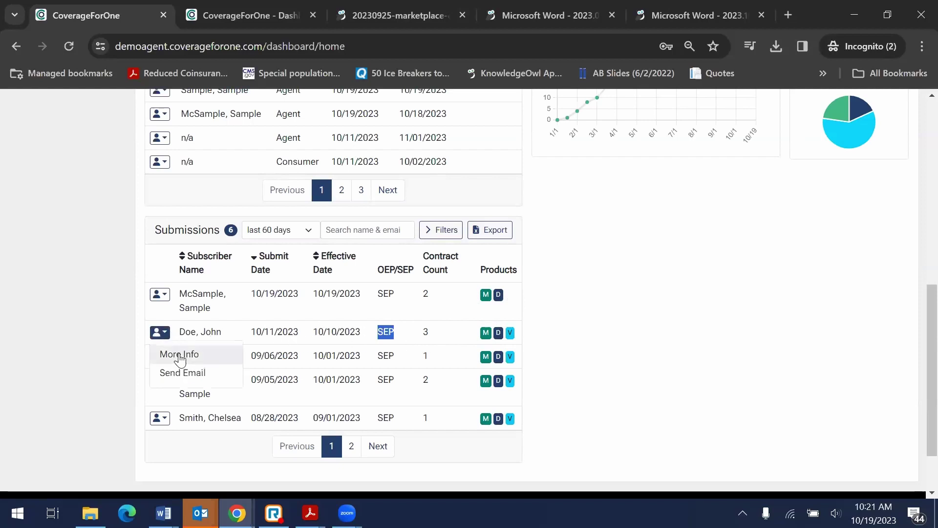
left_click(43, 286)
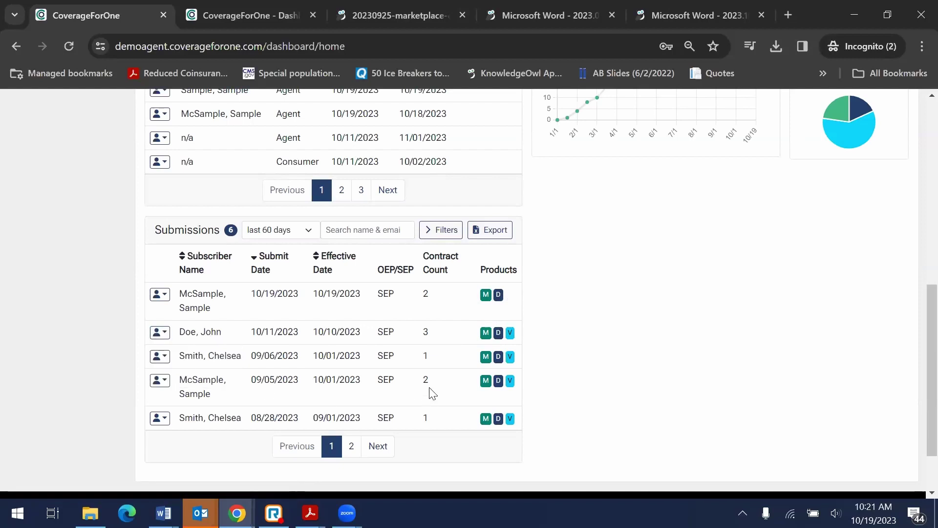
Step: Start an On Marketplace quote from the agent home page and log in to the Stride enrollment dashboard
scroll(628, 360, "up", 5)
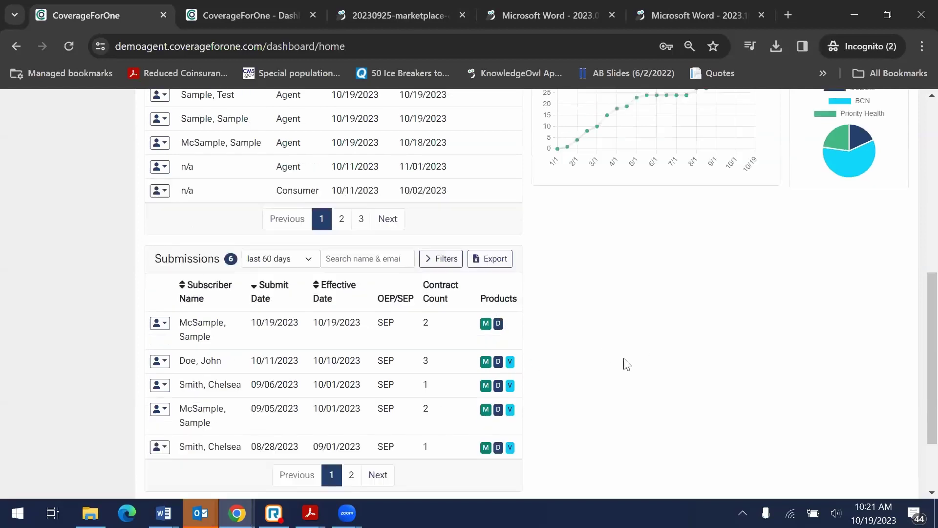
scroll(596, 375, "up", 2)
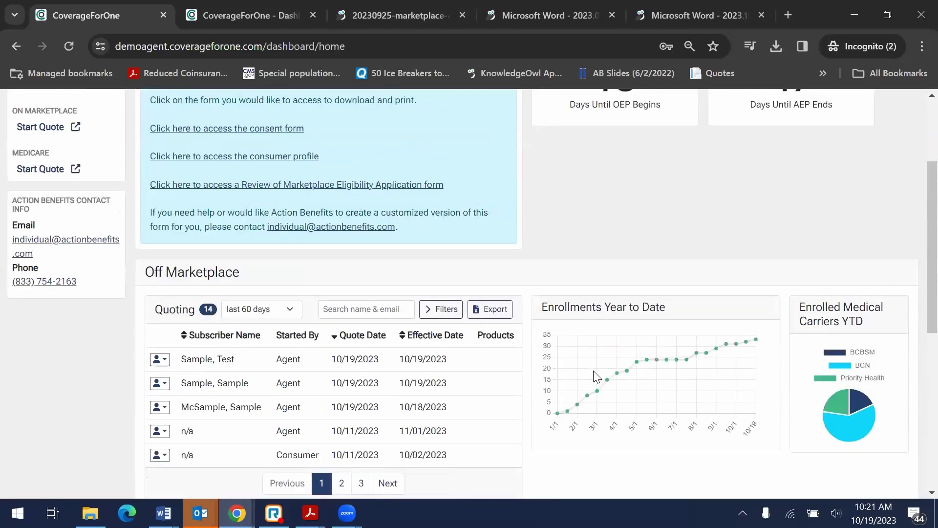
scroll(616, 371, "up", 3)
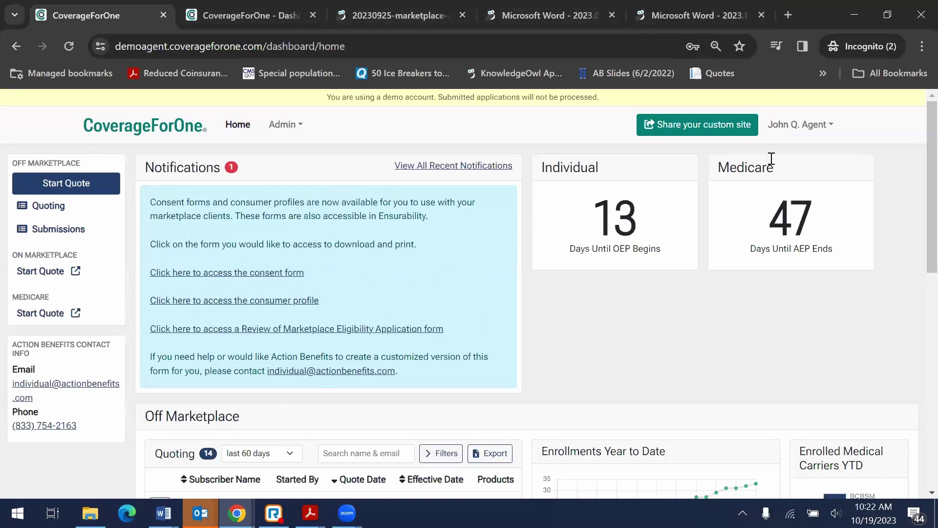
left_click(41, 272)
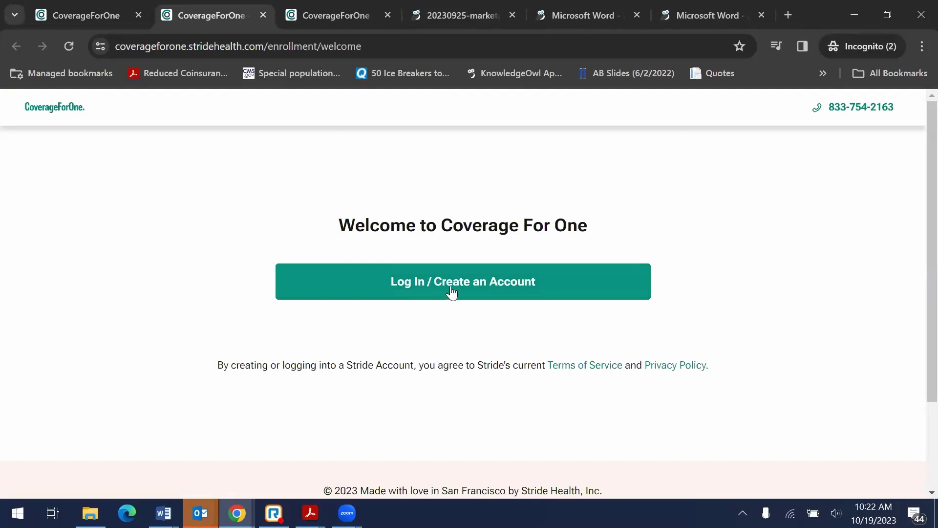
left_click(437, 286)
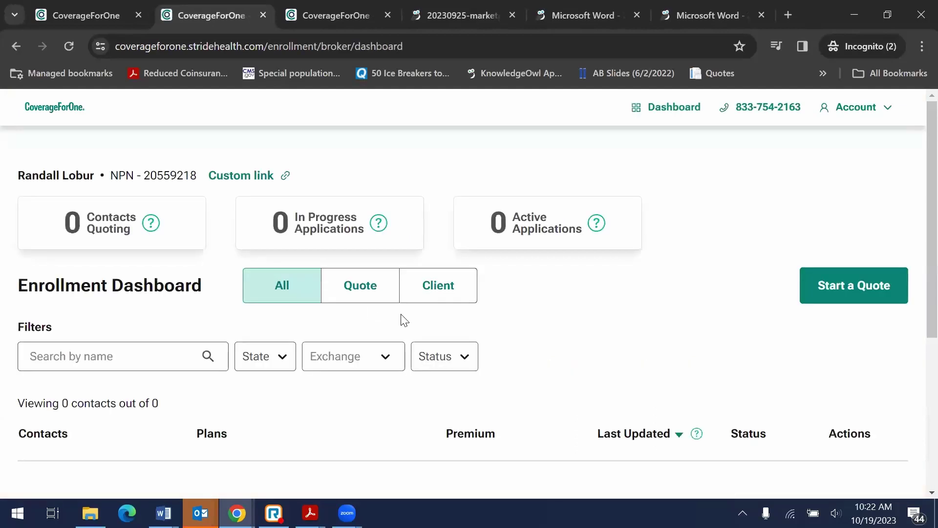
Step: Close the extra CoverageForOne tab, and check the account menu and the agent's name and NPN on the enrollment dashboard
left_click(387, 16)
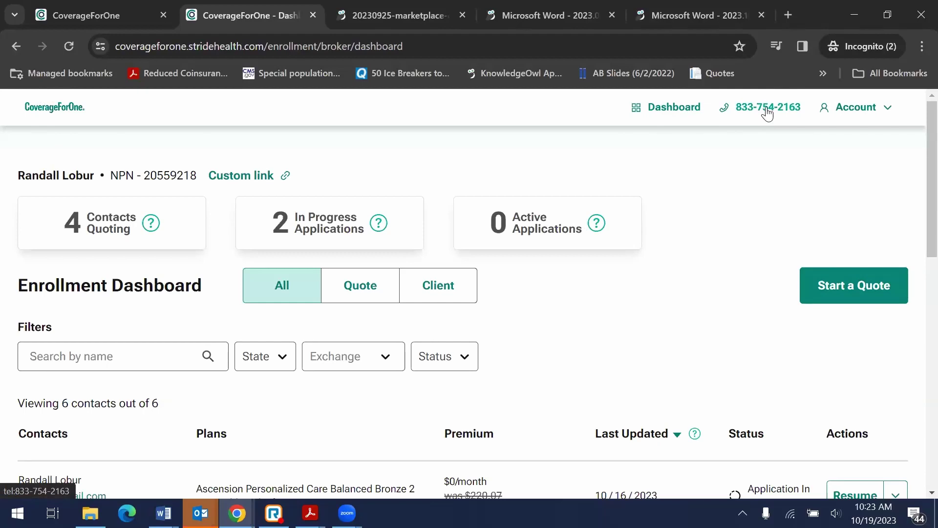
left_click(856, 107)
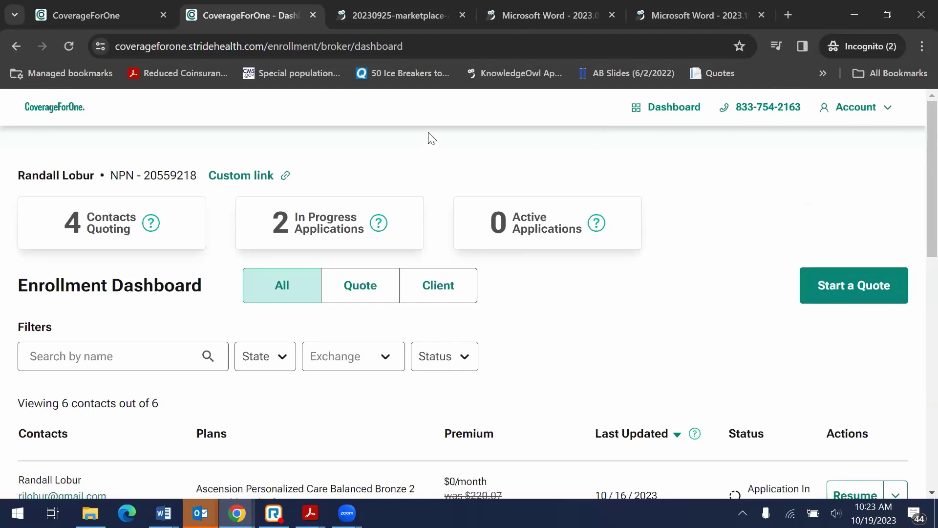
left_click_drag(19, 174, 198, 178)
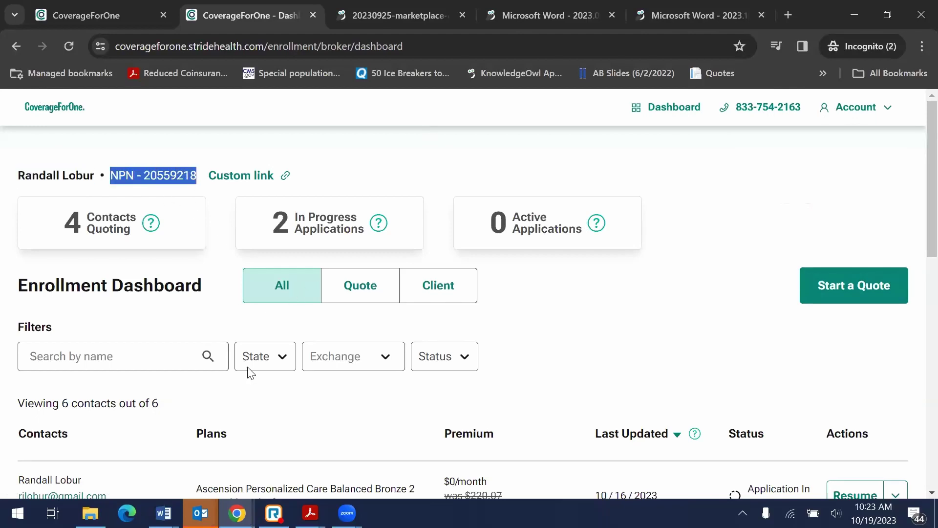
left_click(201, 148)
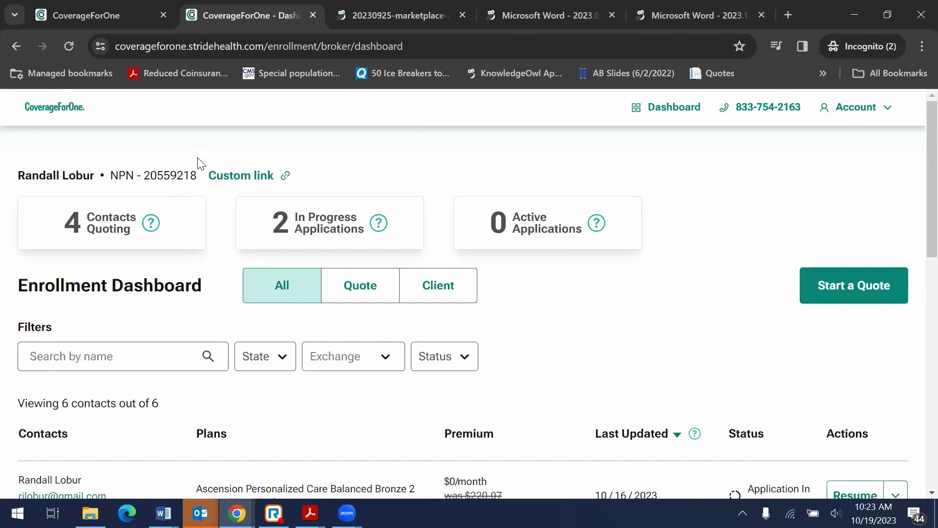
left_click_drag(189, 175, 24, 175)
left_click(195, 160)
Step: Copy the custom broker link, close its dialog, and highlight the agent name and NPN tied to it
left_click(250, 177)
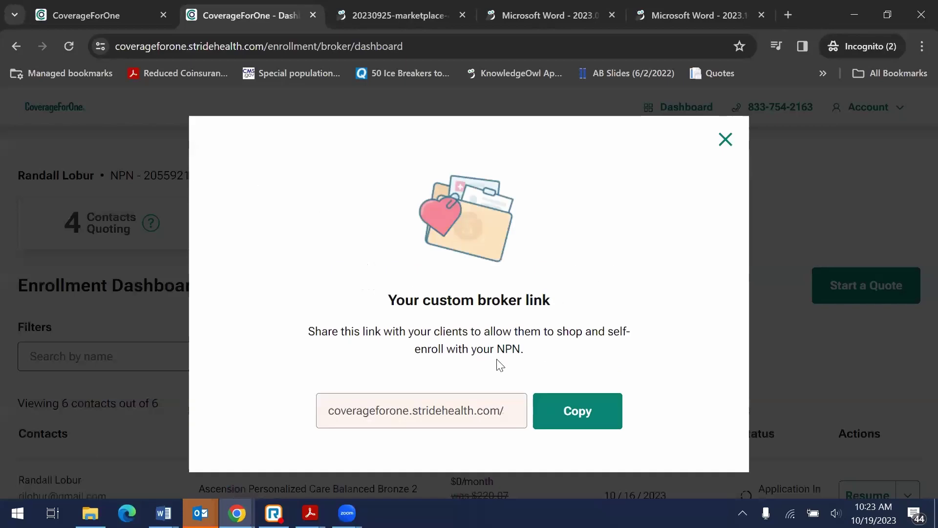
left_click(584, 410)
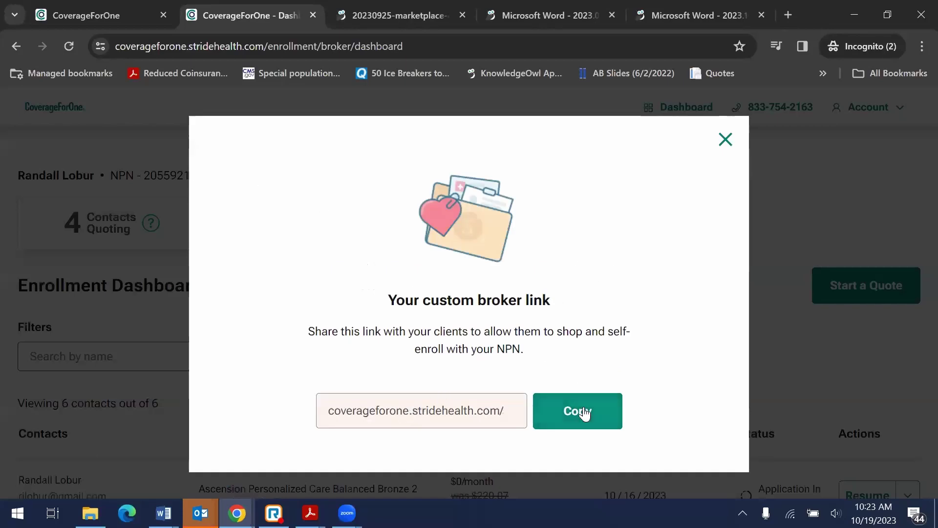
left_click(725, 140)
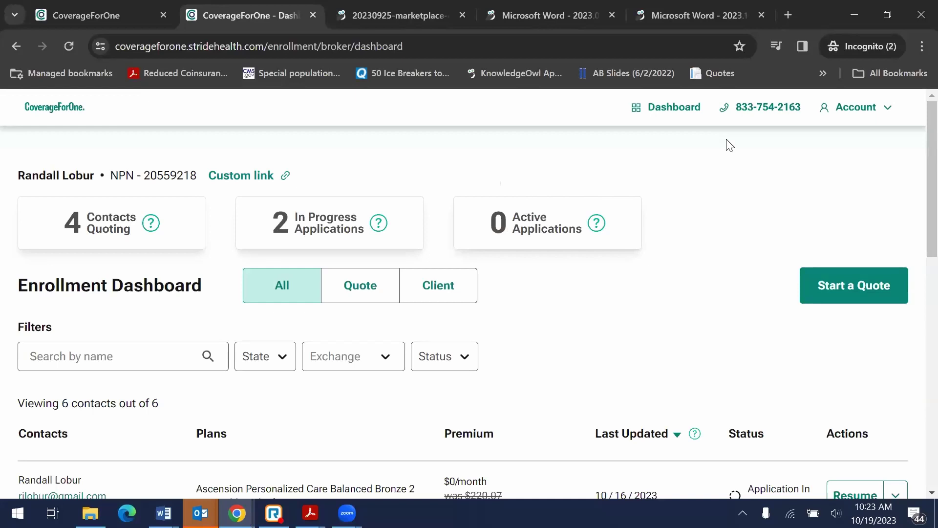
left_click(246, 177)
left_click_drag(111, 175, 197, 175)
left_click(109, 153)
left_click_drag(21, 171, 206, 177)
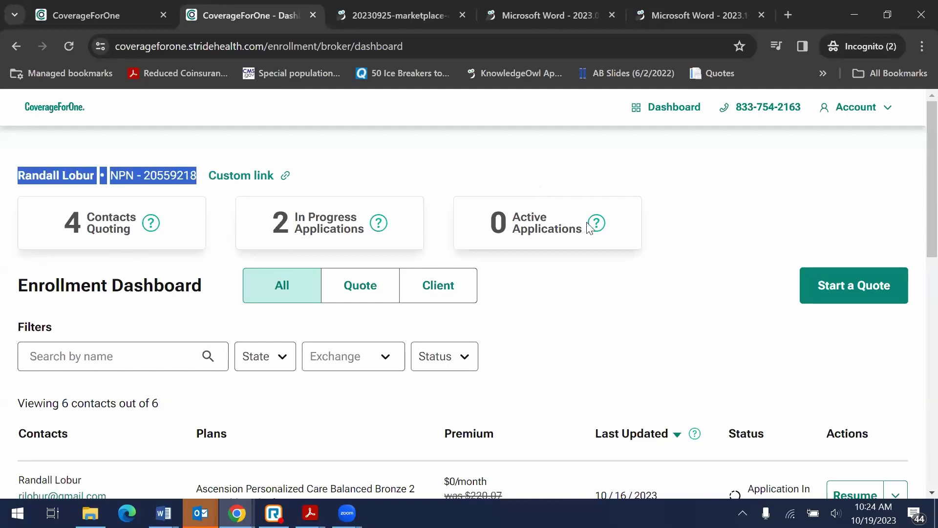
left_click(532, 226)
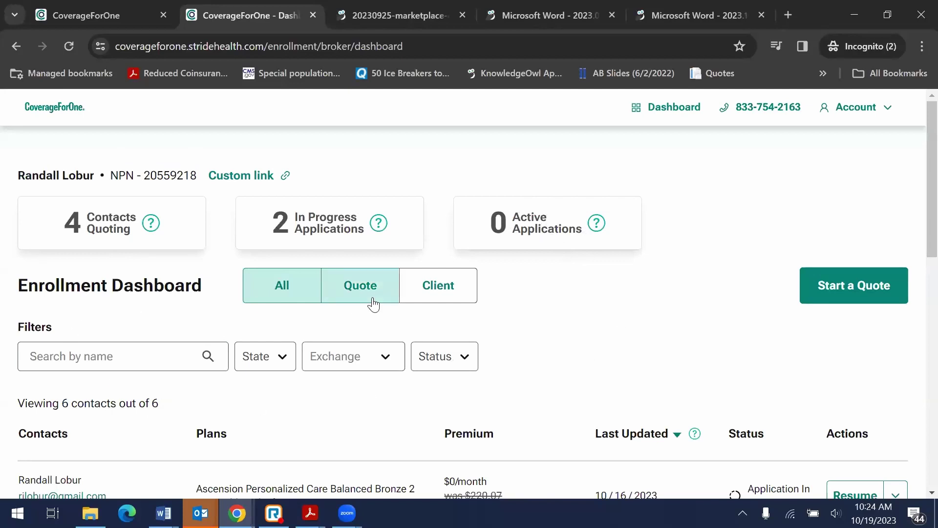
Step: View the enrollment dashboard's contacts filtered by Quote and by Client, and return to All
scroll(376, 293, "down", 1)
left_click(378, 223)
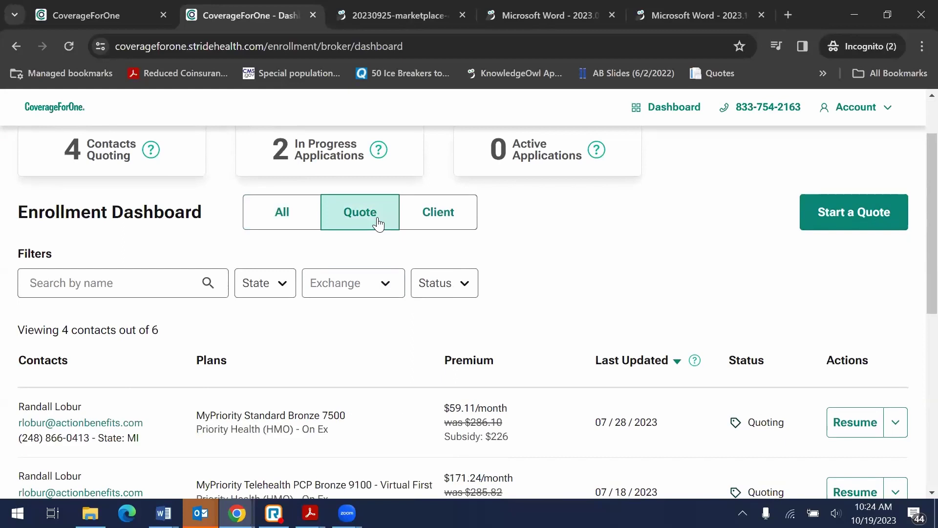
left_click(442, 218)
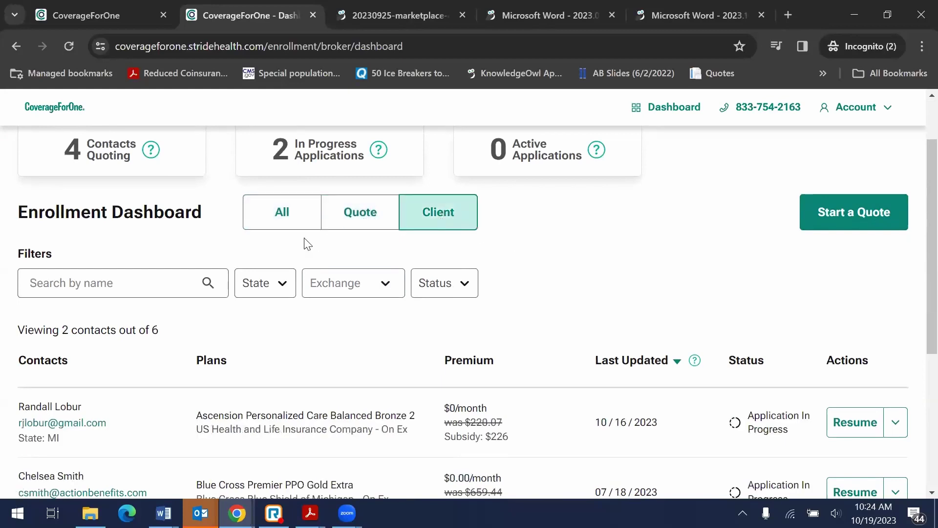
left_click(304, 215)
Step: Check the name search and the State and Status filter options for the contact list, leaving them unset
scroll(90, 289, "down", 1)
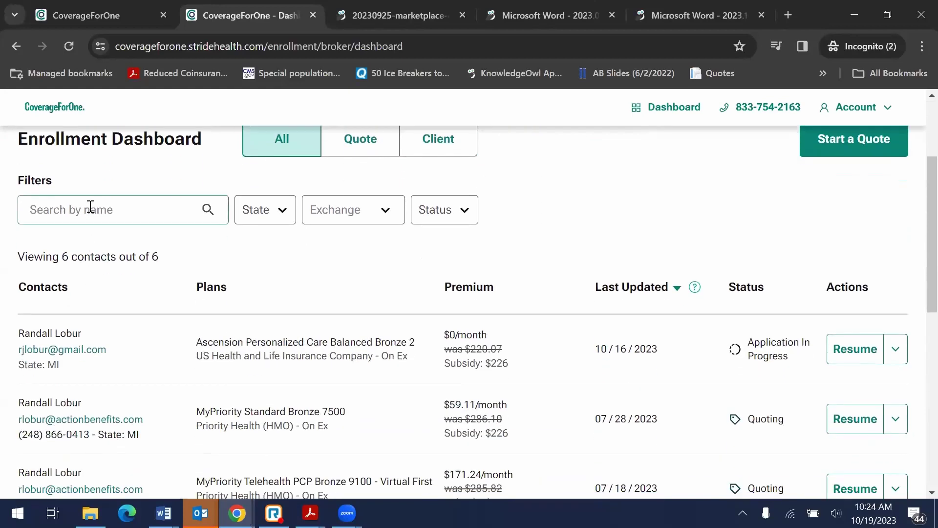
left_click(90, 204)
left_click(86, 183)
left_click(273, 213)
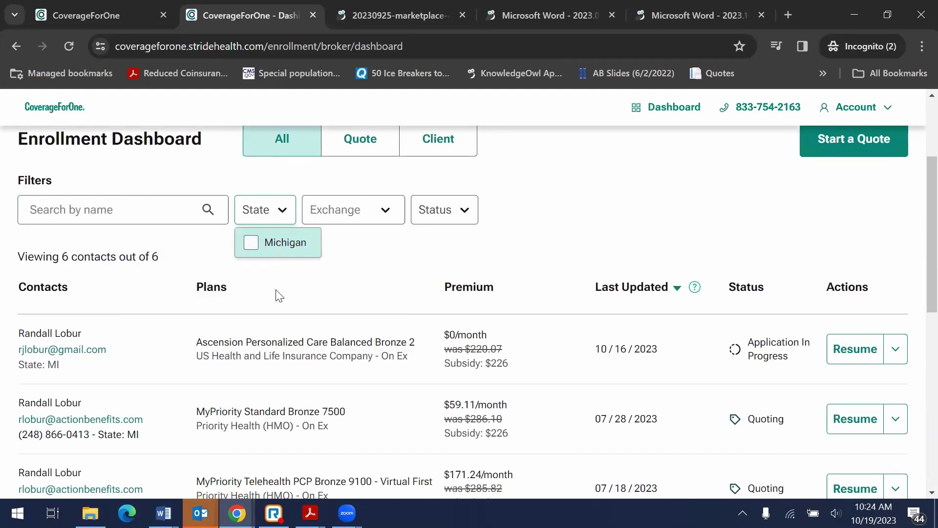
left_click(333, 270)
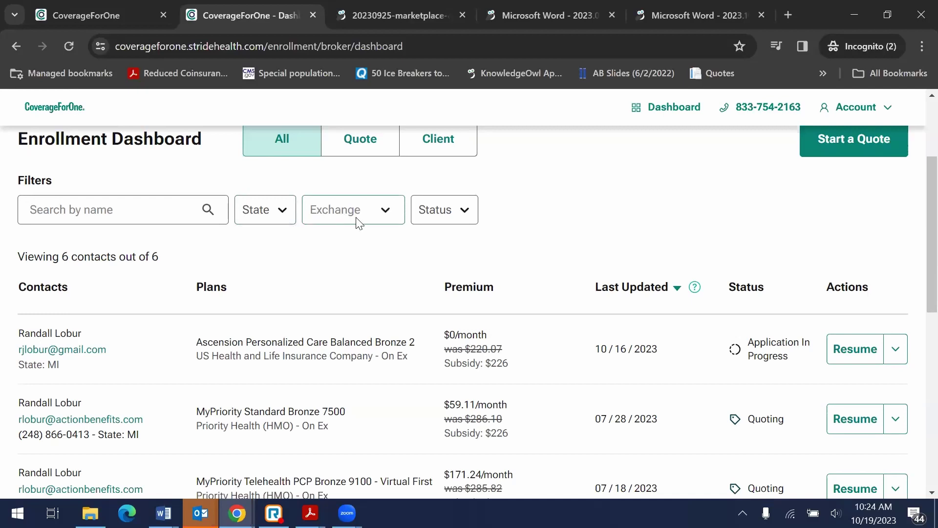
left_click(472, 219)
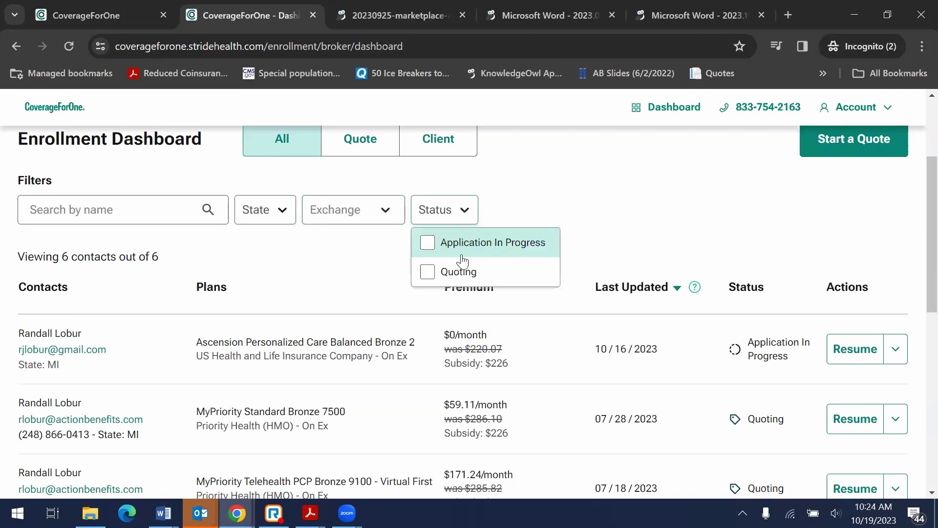
left_click(569, 201)
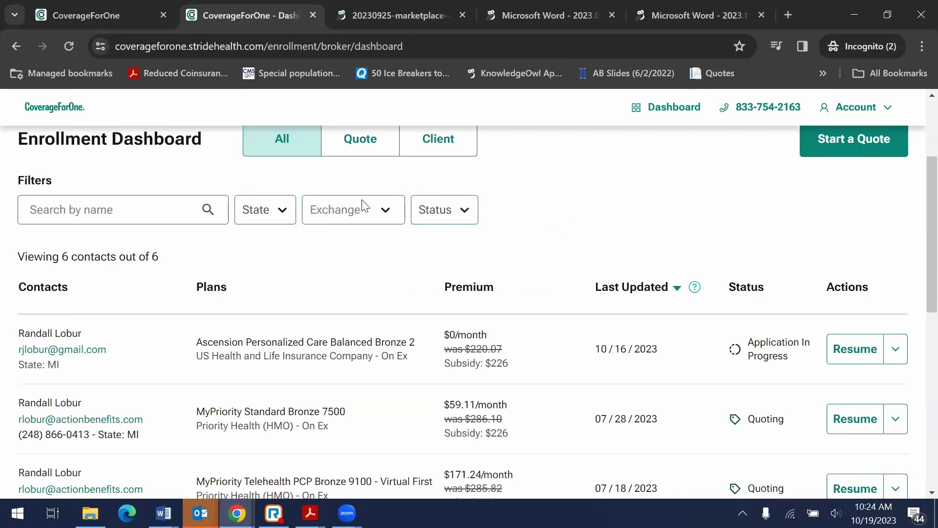
Step: Examine the contact list and the additional actions available for the first contact's application
scroll(196, 215, "down", 3)
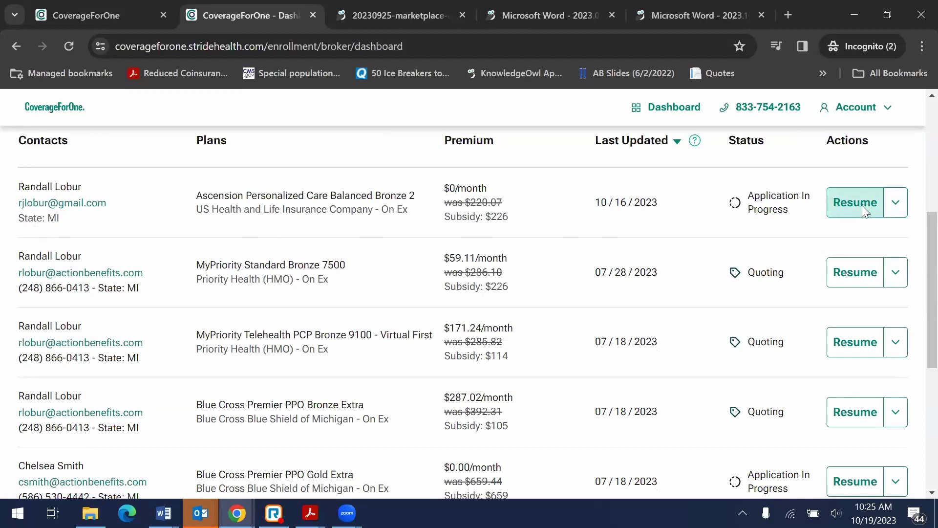
left_click(894, 202)
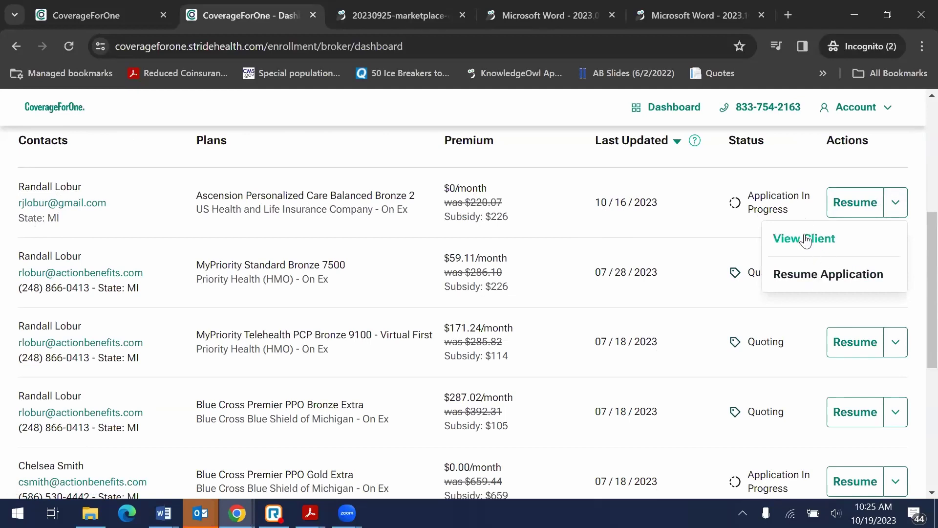
left_click(594, 218)
scroll(605, 211, "down", 6)
scroll(606, 259, "up", 12)
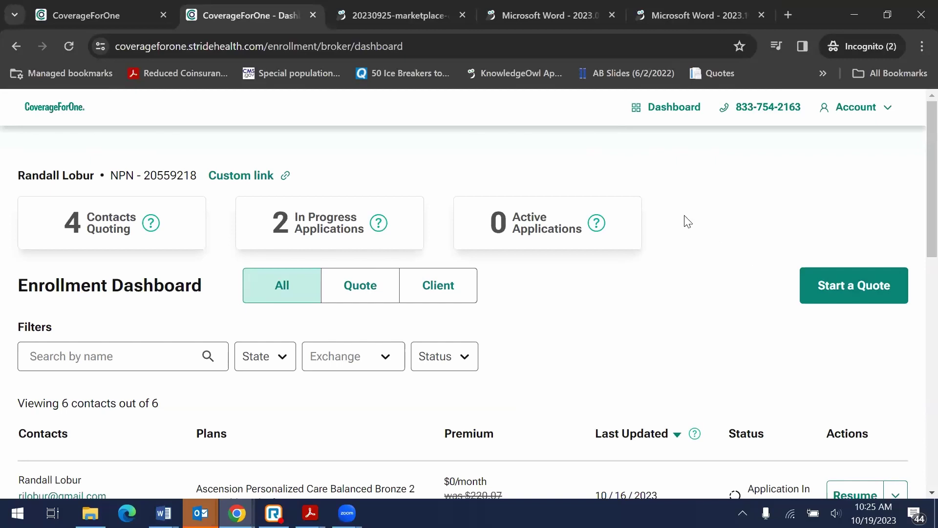
Step: Start a new quote with ZIP code 48393 and coverage year 2023
left_click(855, 292)
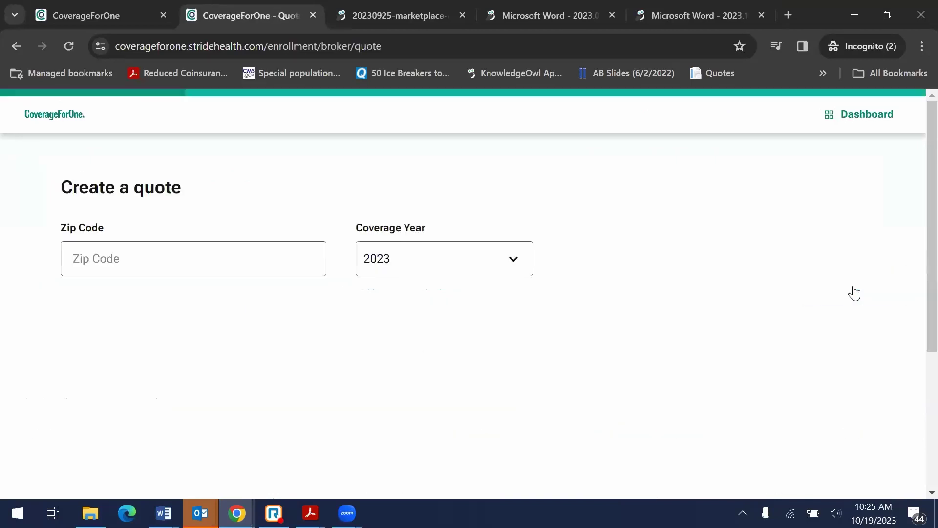
left_click(124, 254)
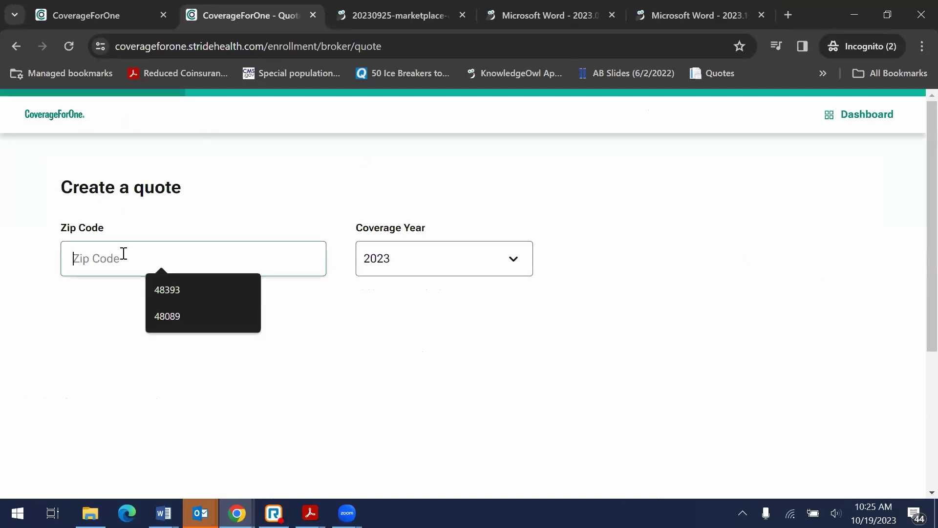
left_click(176, 289)
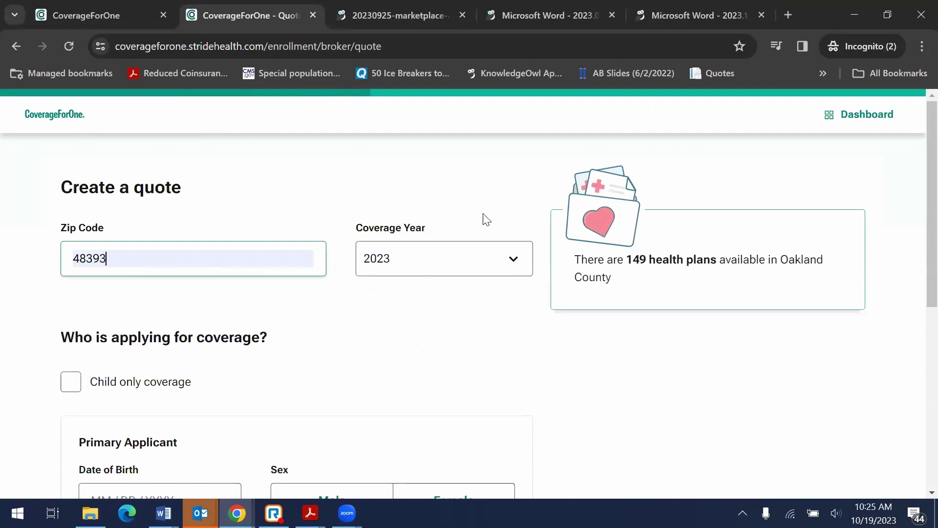
left_click(633, 353)
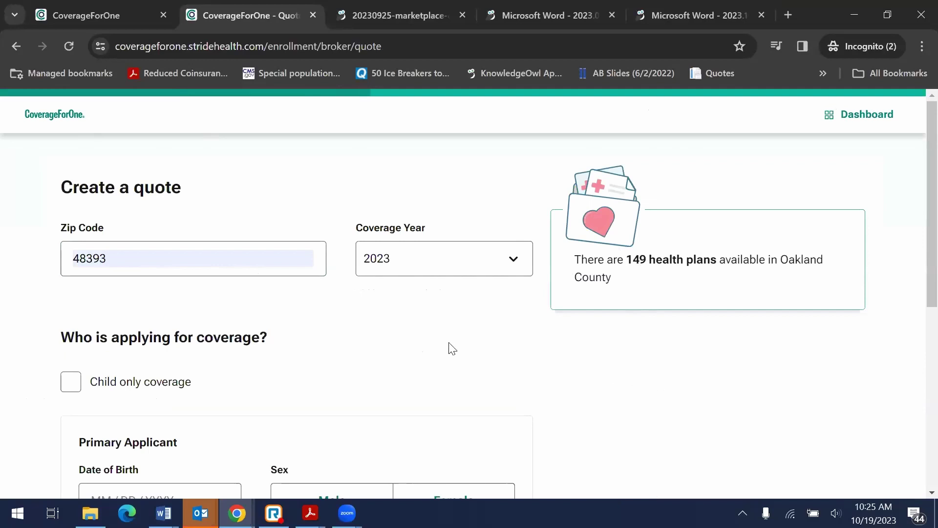
left_click(388, 259)
left_click(391, 297)
Step: Enter the primary applicant's date of birth and set the sex to Male
scroll(489, 322, "down", 3)
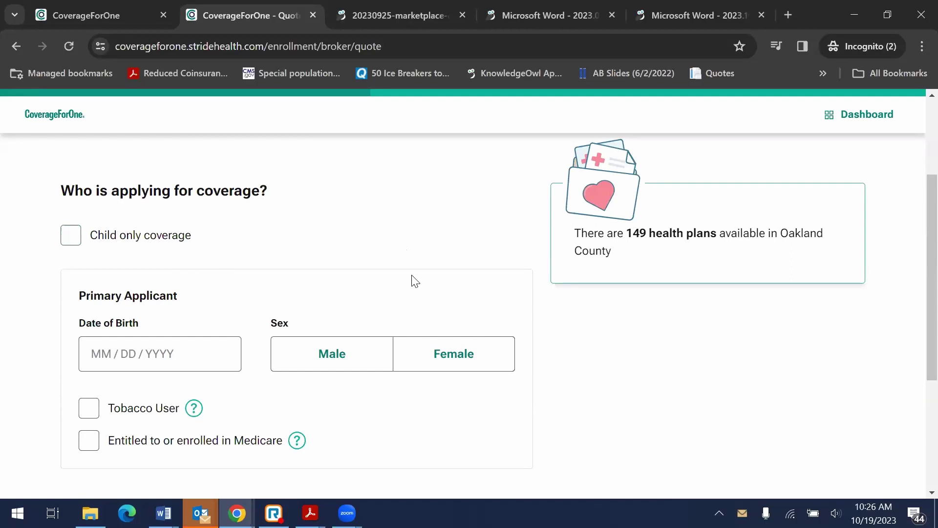
scroll(409, 285, "down", 1)
left_click(92, 273)
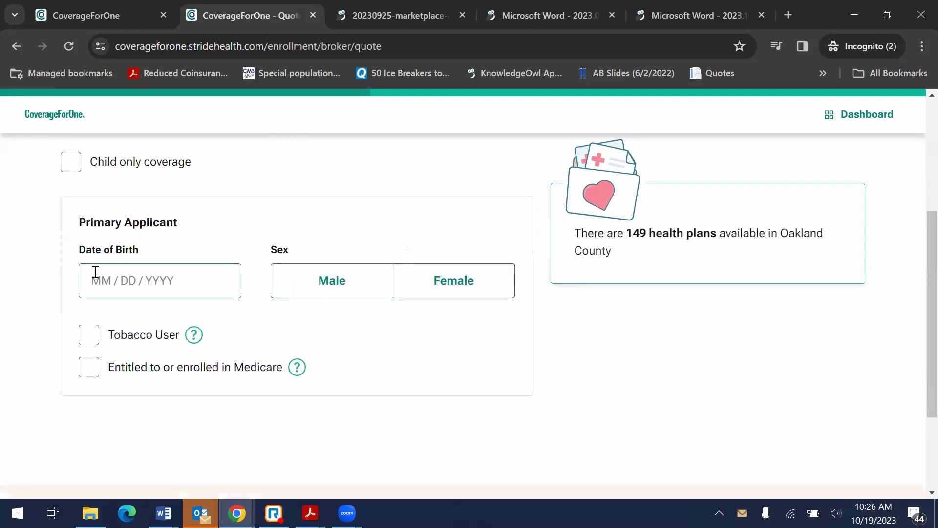
left_click(189, 312)
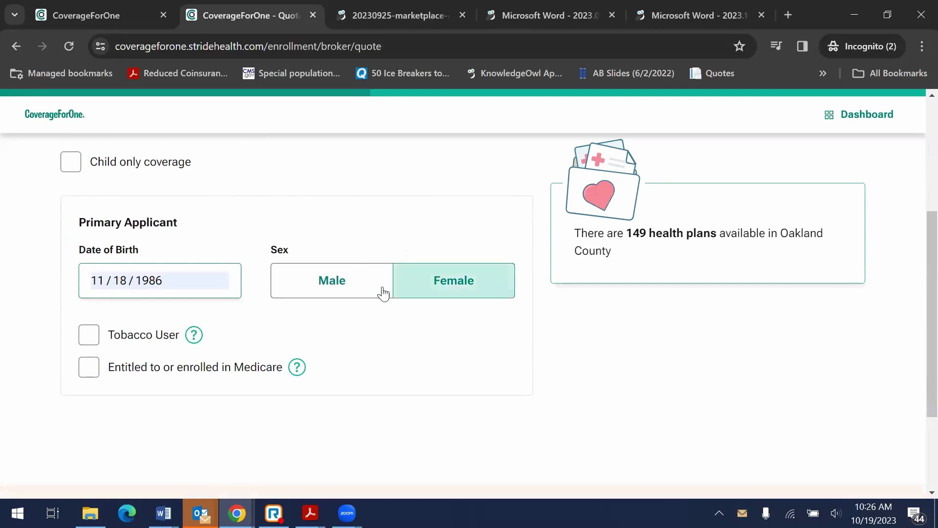
left_click(326, 284)
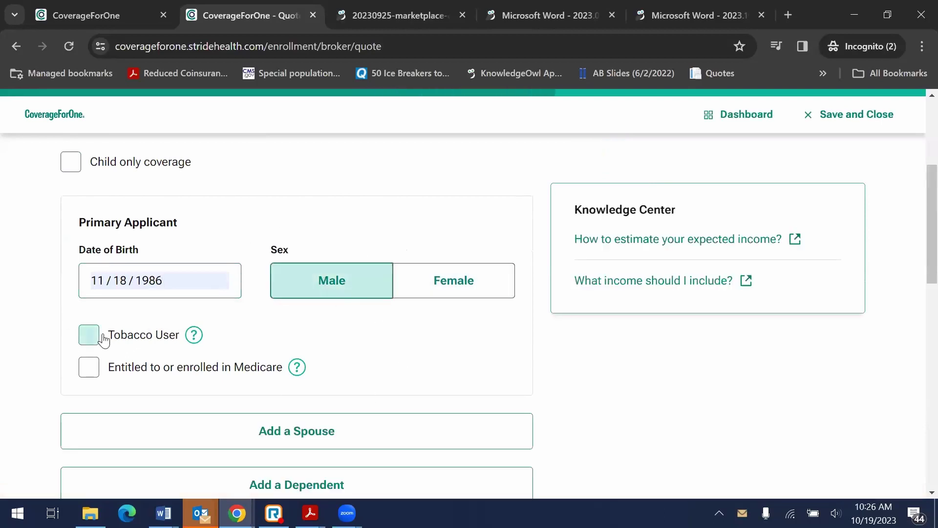
Step: Examine the household and tax return questions and the Income Calculator's type and frequency options, keeping Income and Annually
scroll(220, 300, "down", 2)
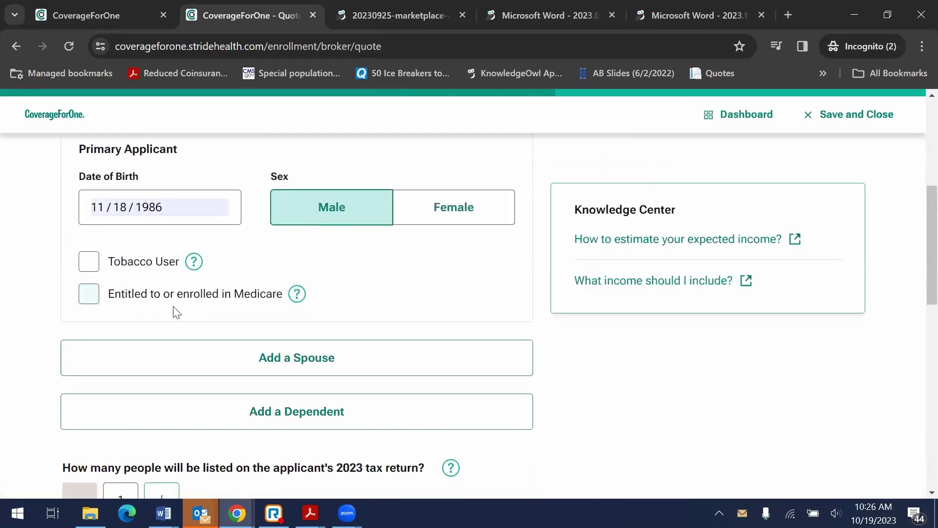
scroll(161, 298, "down", 1)
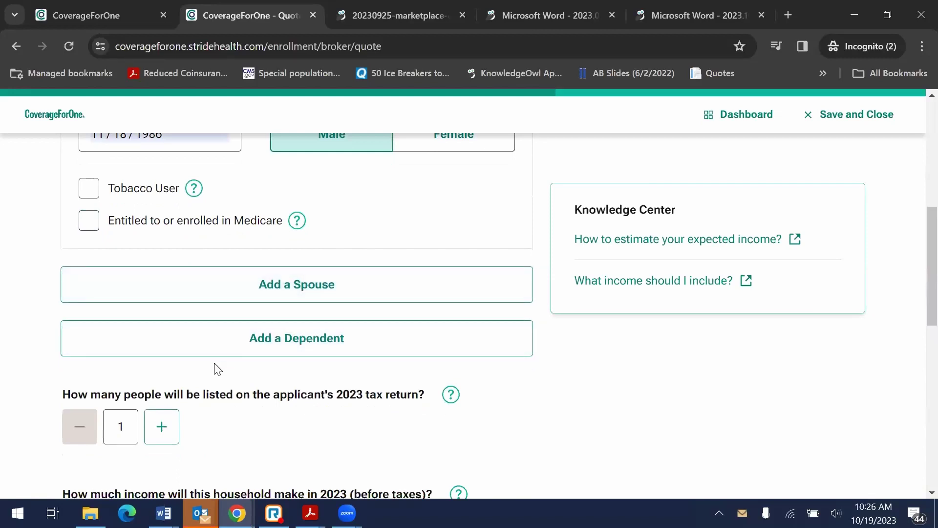
scroll(205, 364, "down", 1)
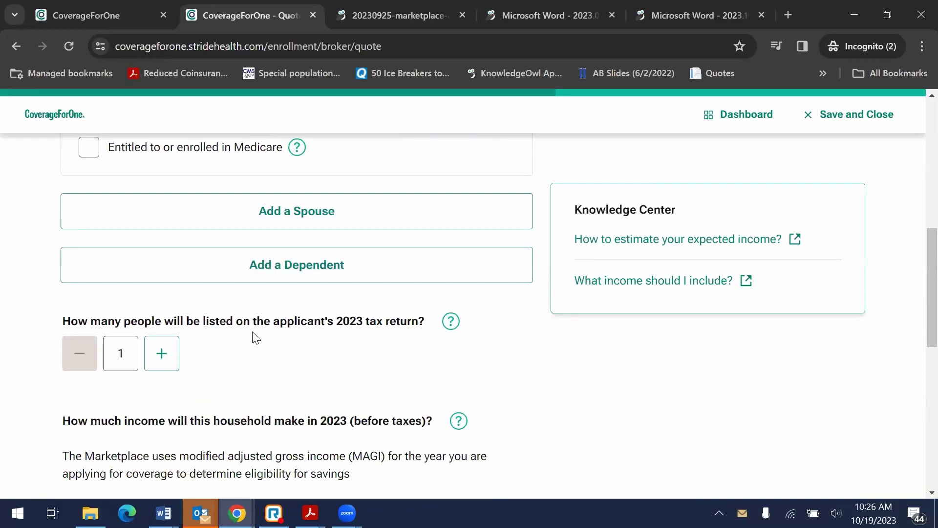
scroll(318, 318, "down", 1)
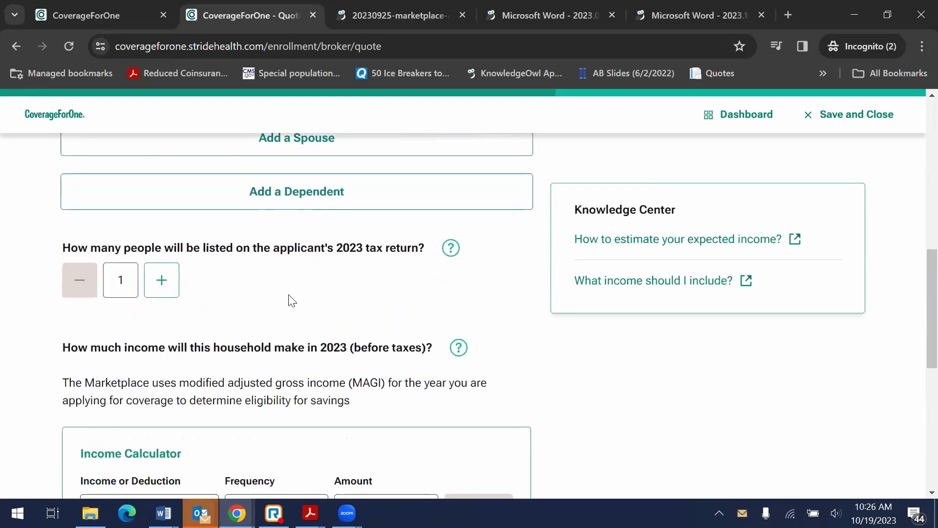
scroll(394, 274, "down", 1)
scroll(255, 294, "down", 2)
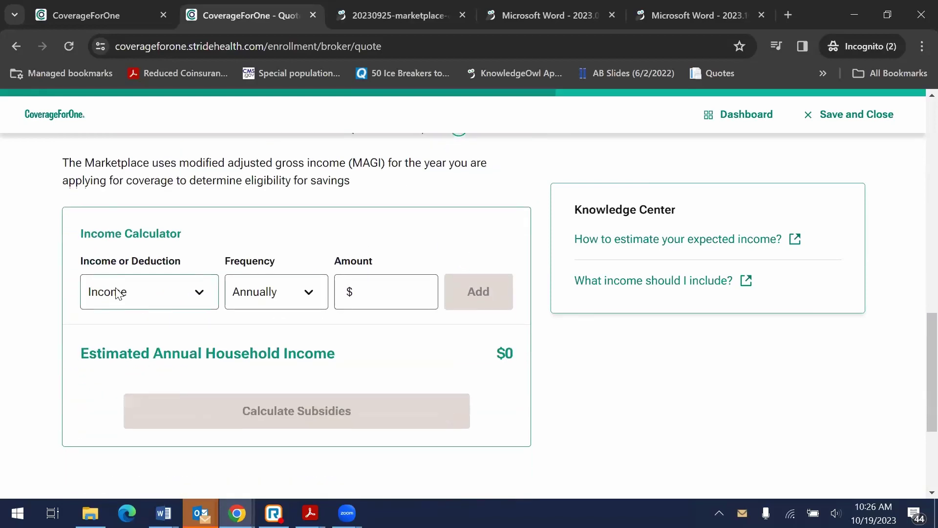
left_click(126, 296)
left_click(130, 330)
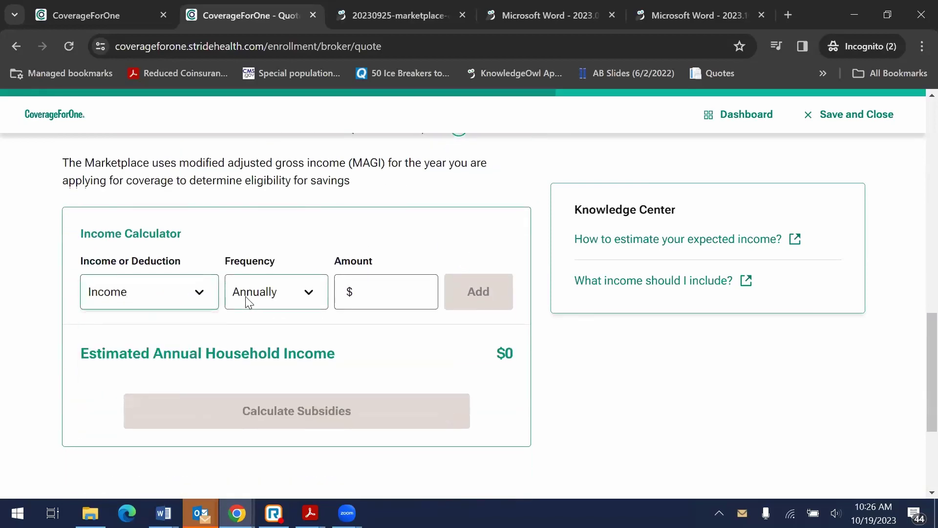
left_click(249, 294)
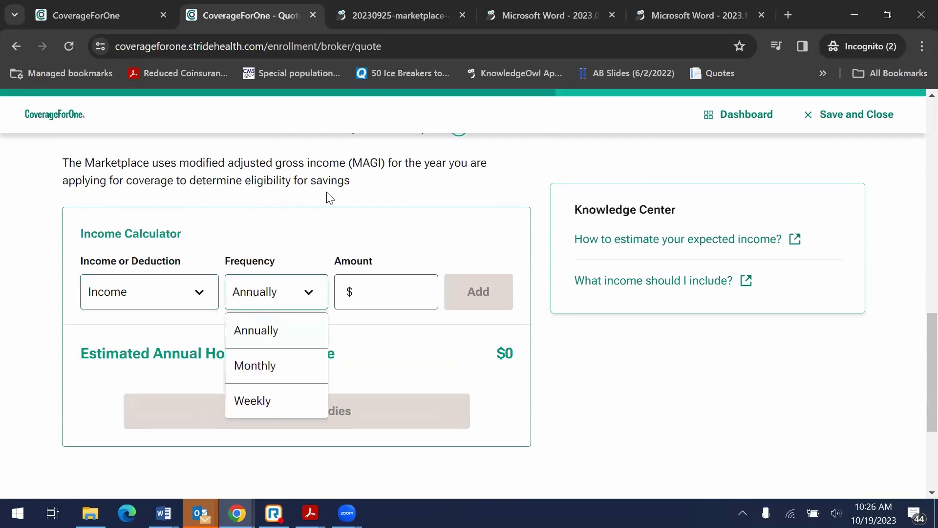
left_click(409, 181)
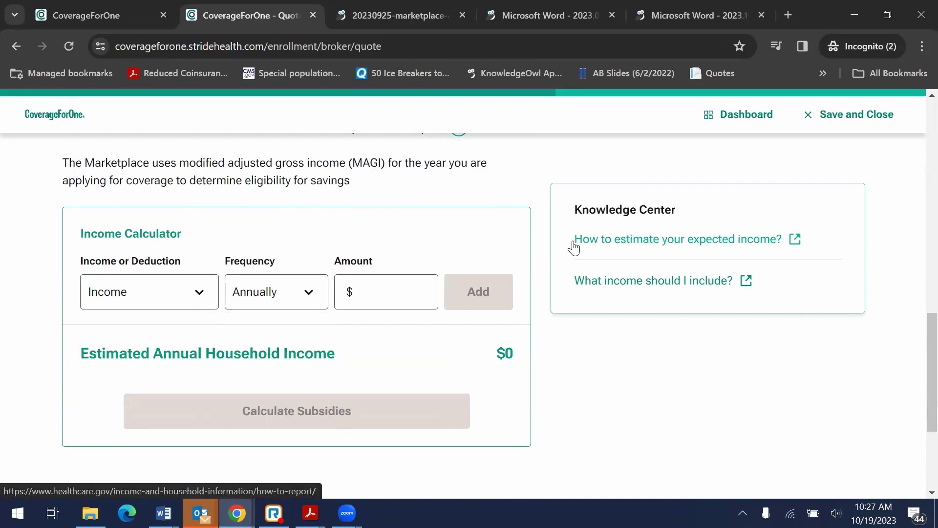
Step: Add an annual income of $45,000 to the Income Calculator and calculate the applicant's subsidies
left_click(170, 296)
left_click(153, 339)
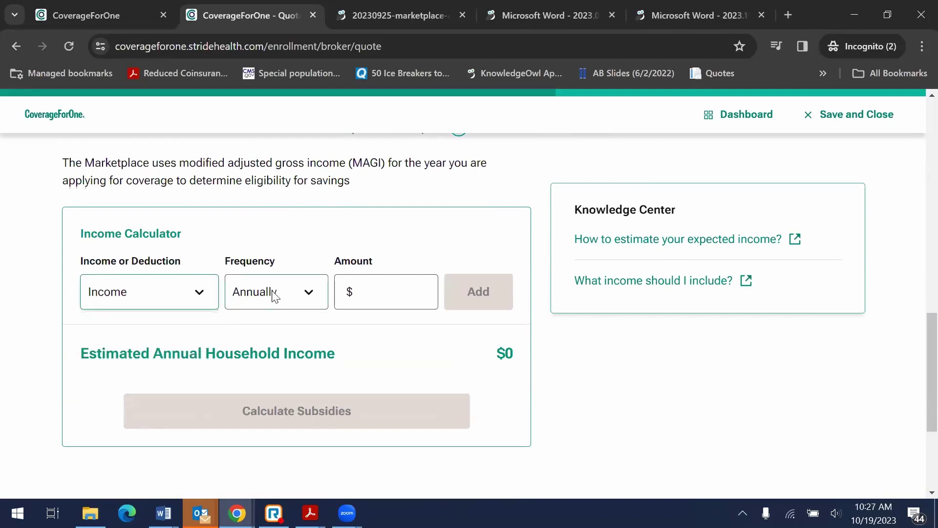
left_click(393, 296)
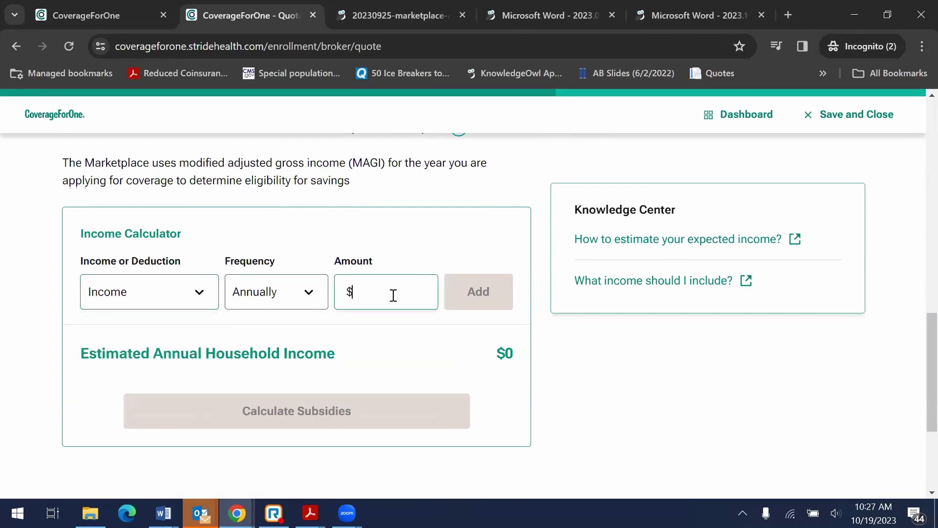
type("45,000")
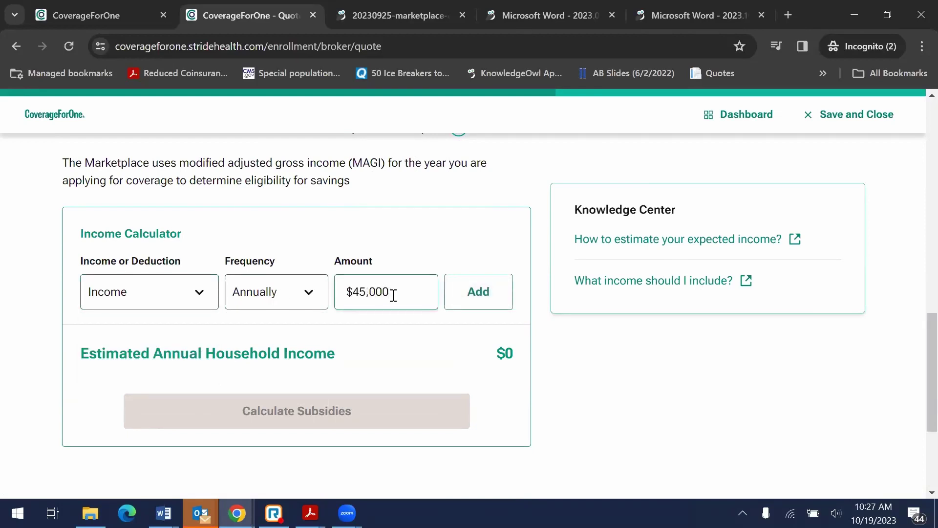
left_click(479, 294)
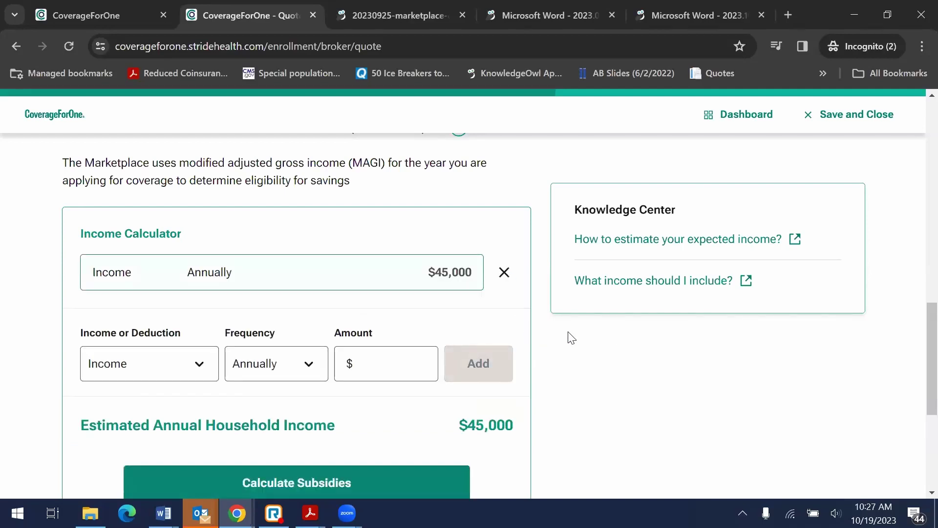
scroll(347, 361, "down", 1)
left_click_drag(453, 352, 522, 379)
left_click(522, 380)
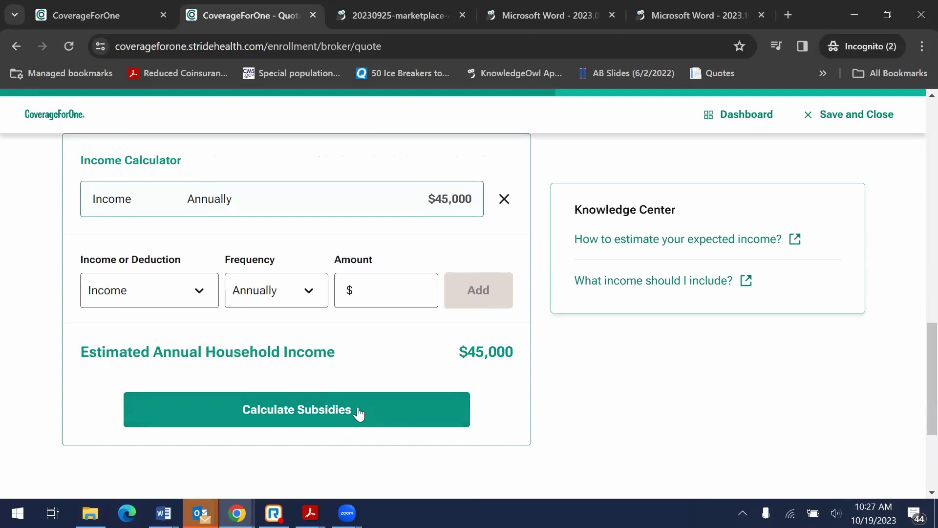
left_click(326, 418)
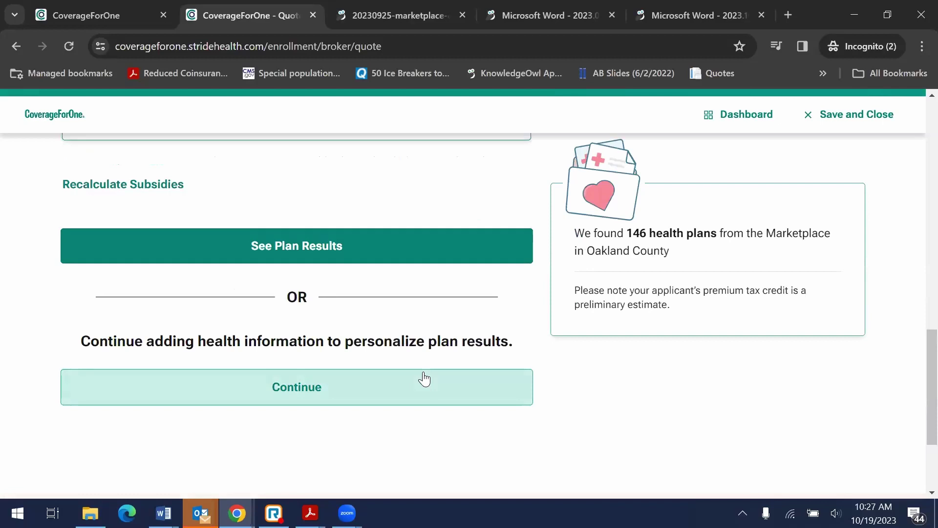
Step: Examine the estimated subsidies, the premium tax credit note, and the choices for recalculating, seeing plan results or continuing
scroll(423, 374, "up", 5)
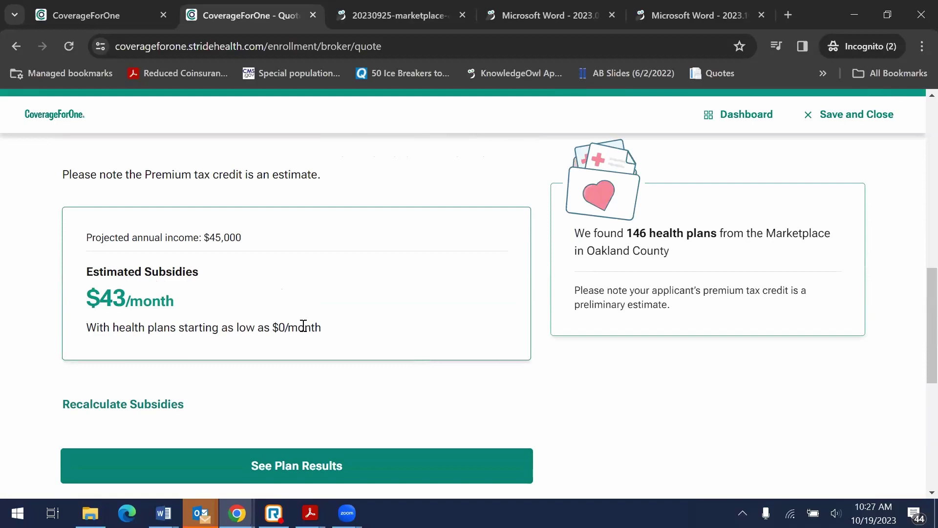
left_click_drag(83, 175, 321, 161)
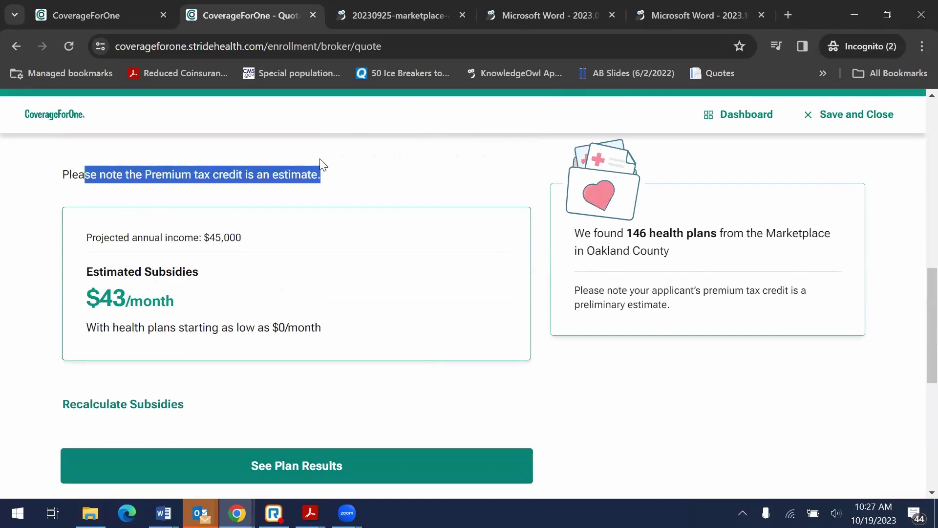
left_click(355, 186)
scroll(414, 303, "up", 1)
scroll(415, 318, "down", 1)
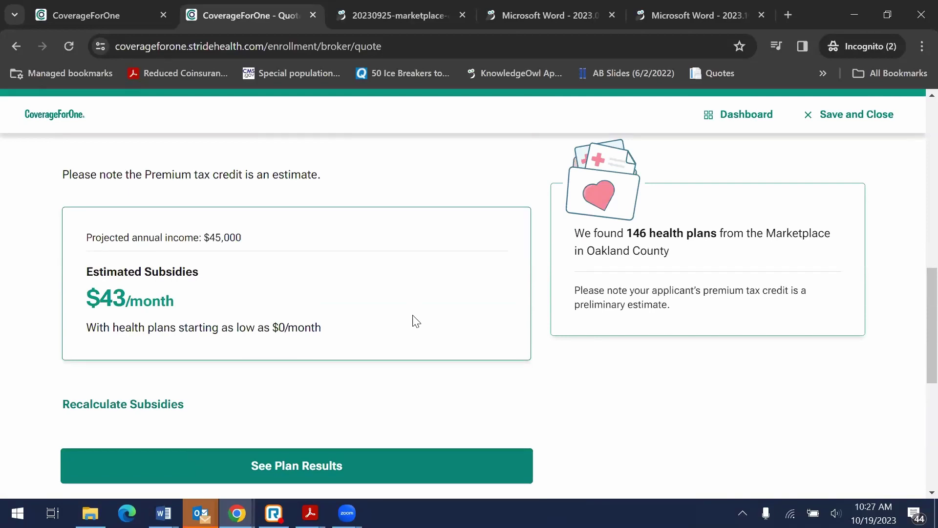
scroll(400, 312, "down", 2)
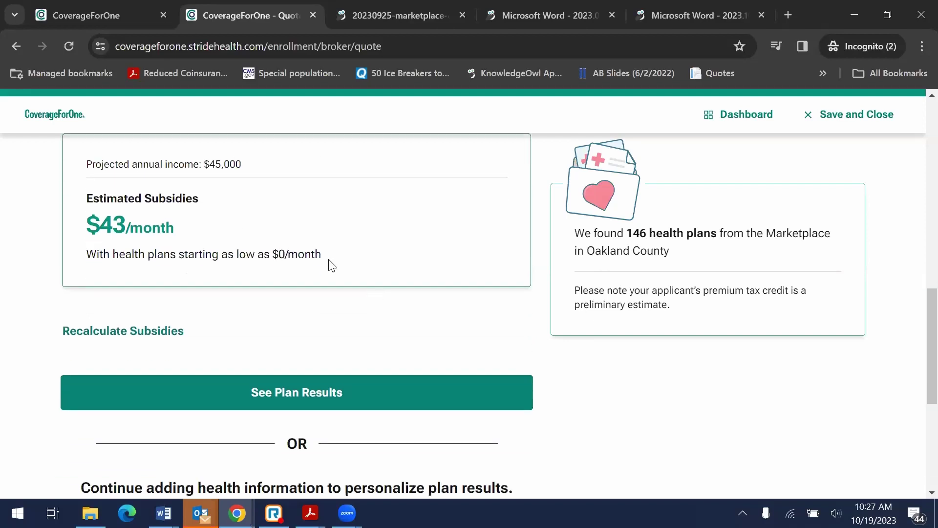
scroll(293, 254, "up", 2)
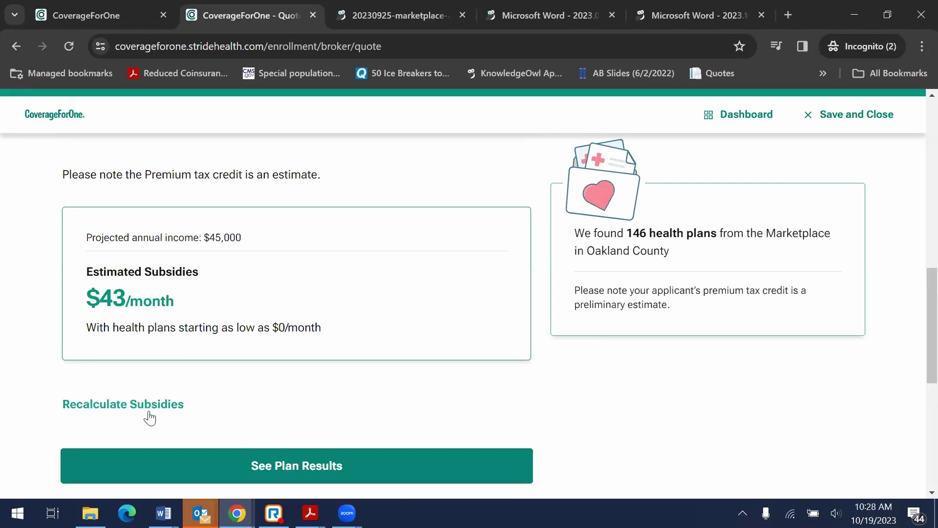
scroll(303, 248, "up", 2)
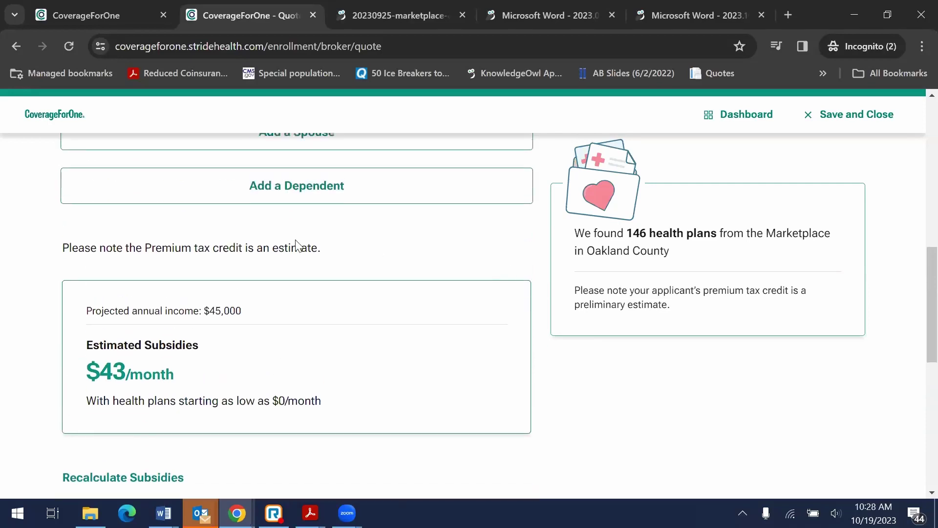
scroll(324, 297, "down", 2)
scroll(336, 287, "down", 3)
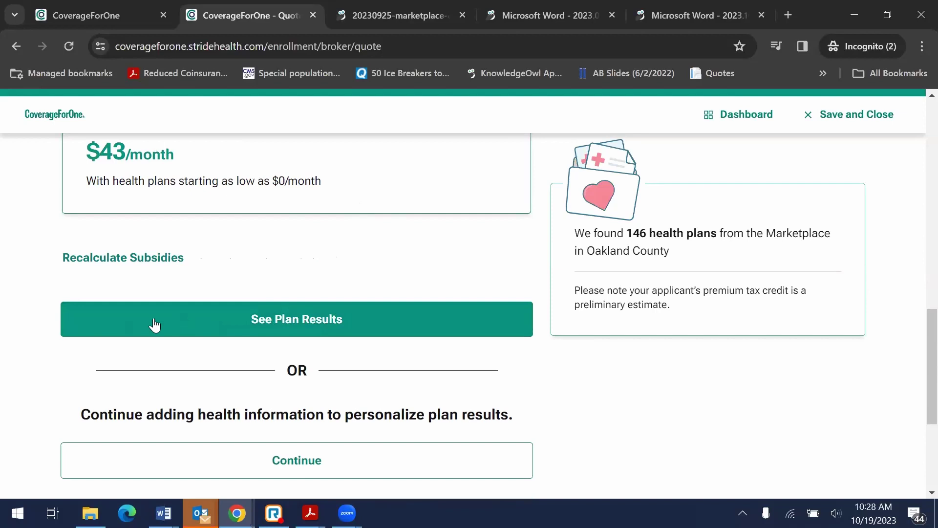
scroll(115, 330, "down", 1)
scroll(113, 330, "down", 3)
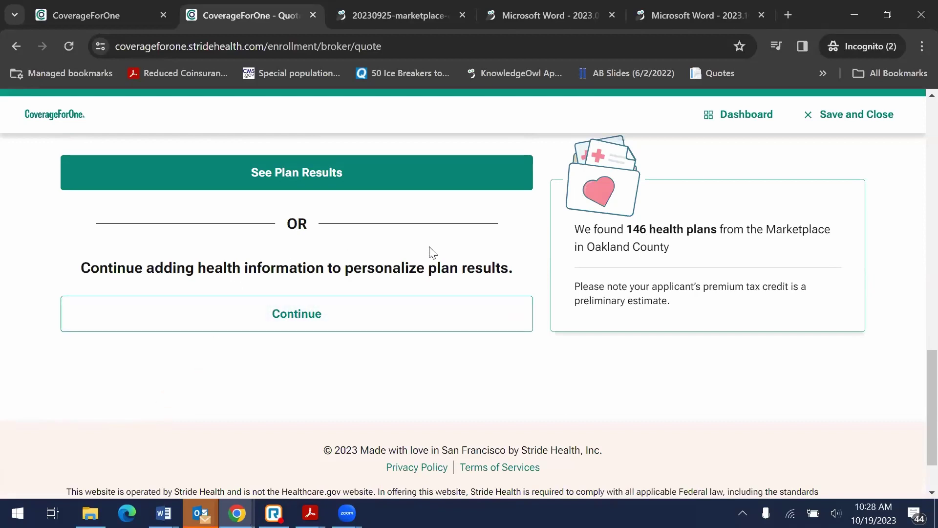
Step: Continue to the health information questions and answer Yes to the applicant having a preferred doctor
left_click(376, 324)
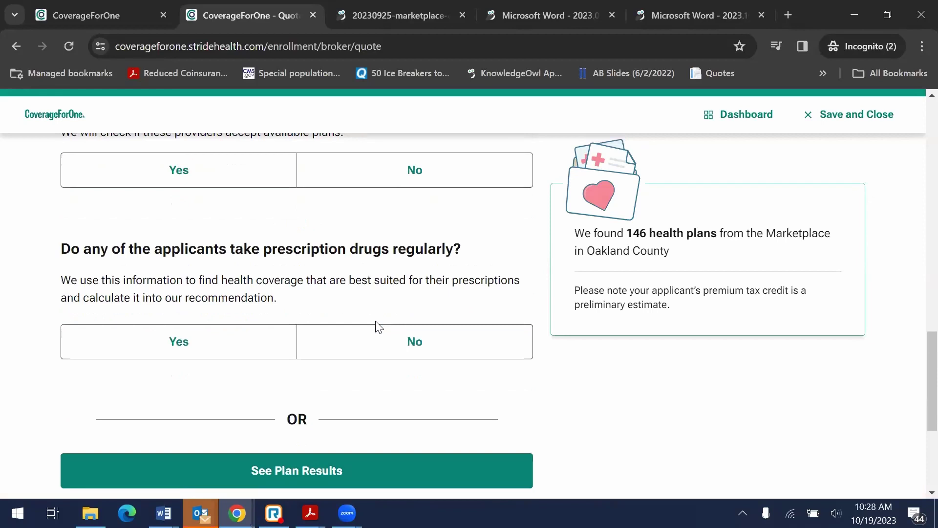
scroll(352, 426, "up", 8)
scroll(405, 358, "down", 5)
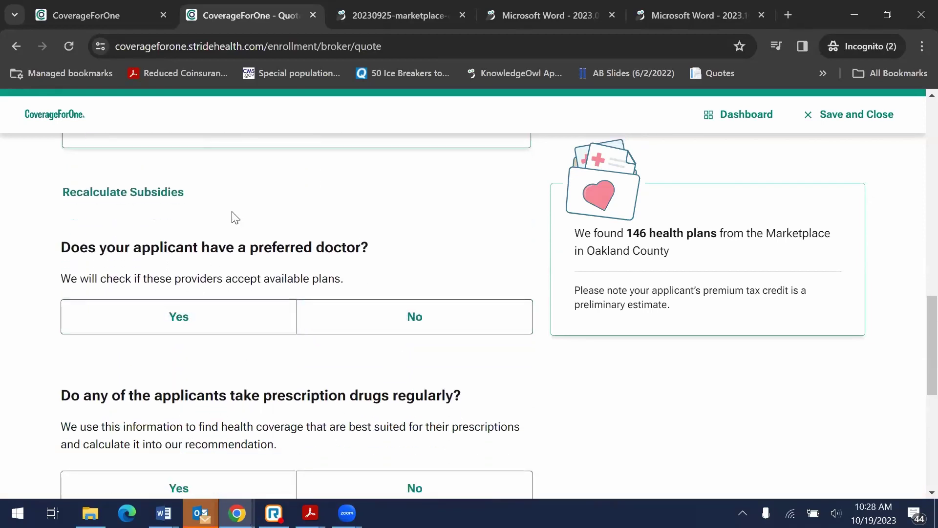
scroll(254, 211, "down", 2)
left_click(201, 244)
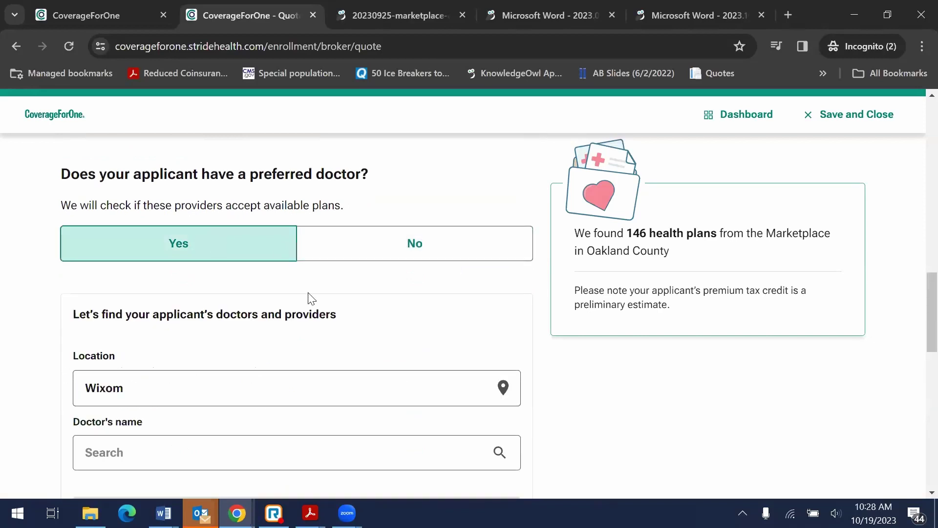
Step: Set the provider search location to Farmington Hills, MI
scroll(308, 298, "down", 2)
left_click_drag(138, 309, 54, 315)
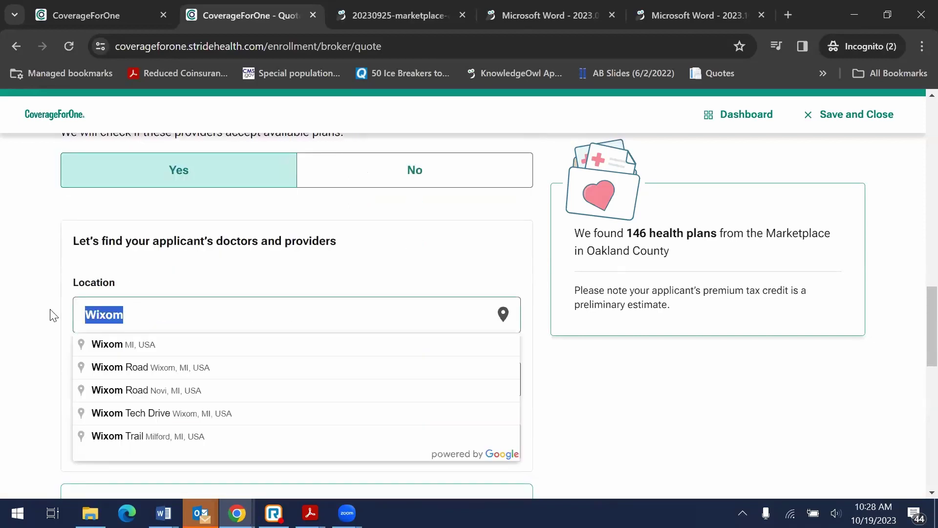
type("Farming")
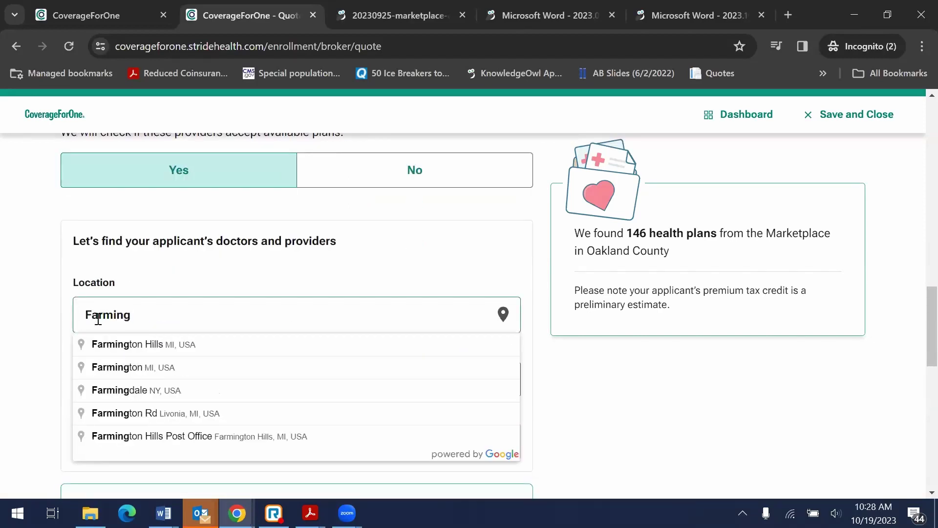
left_click(133, 345)
Step: Find the applicant's preferred doctor by name and add the matching family medicine provider to the quote
left_click(146, 376)
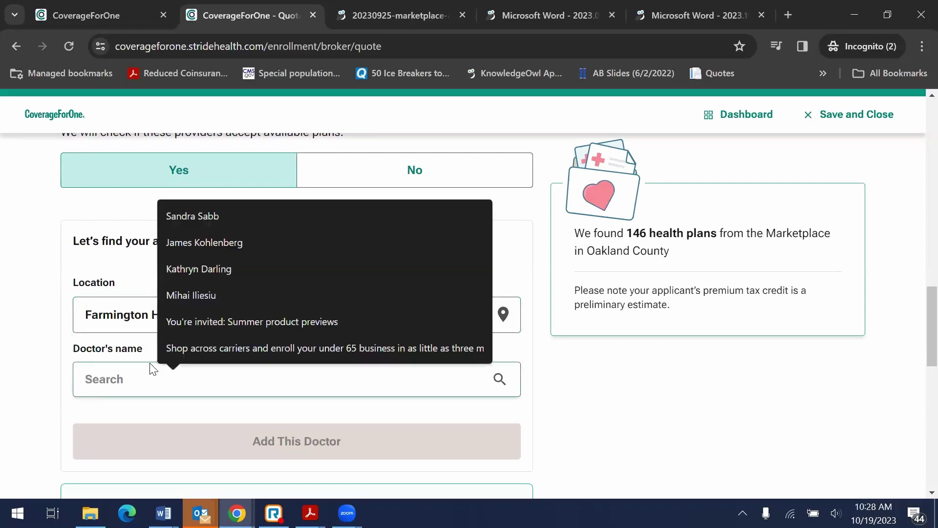
left_click(213, 215)
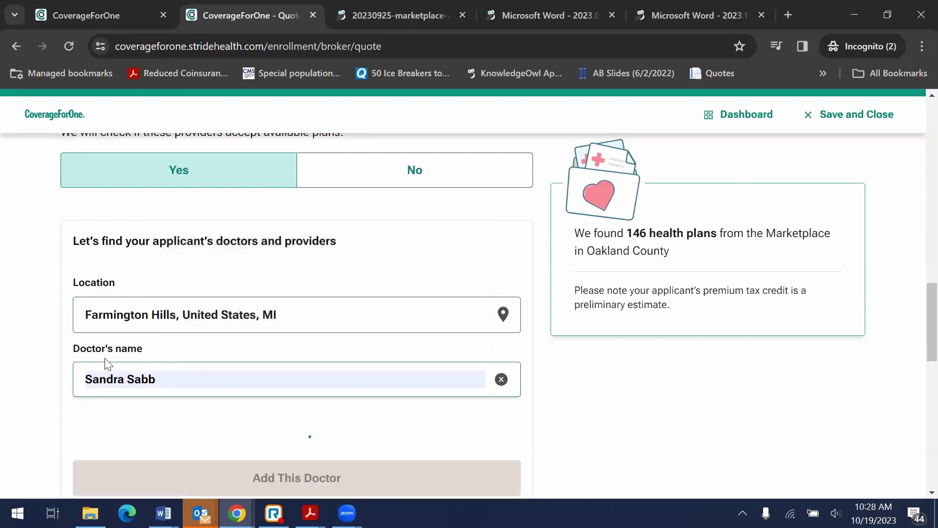
scroll(235, 398, "down", 3)
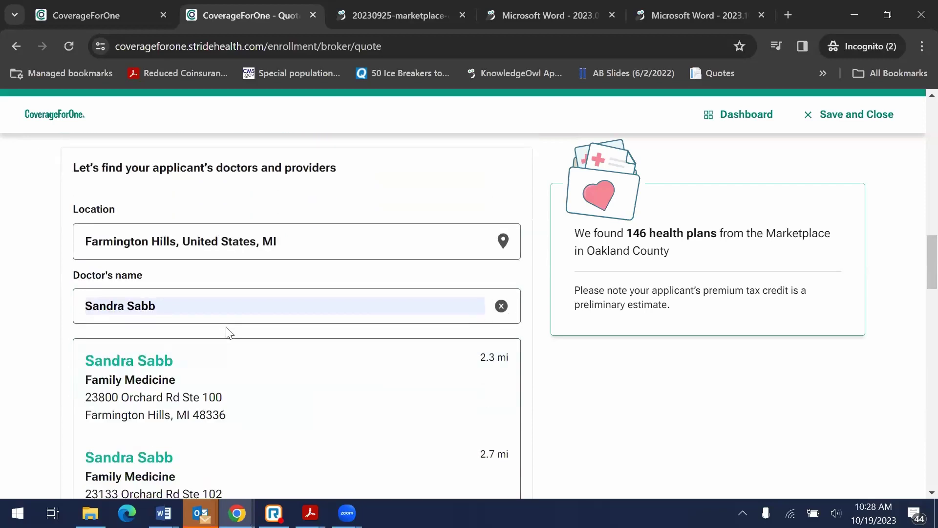
scroll(287, 320, "down", 10)
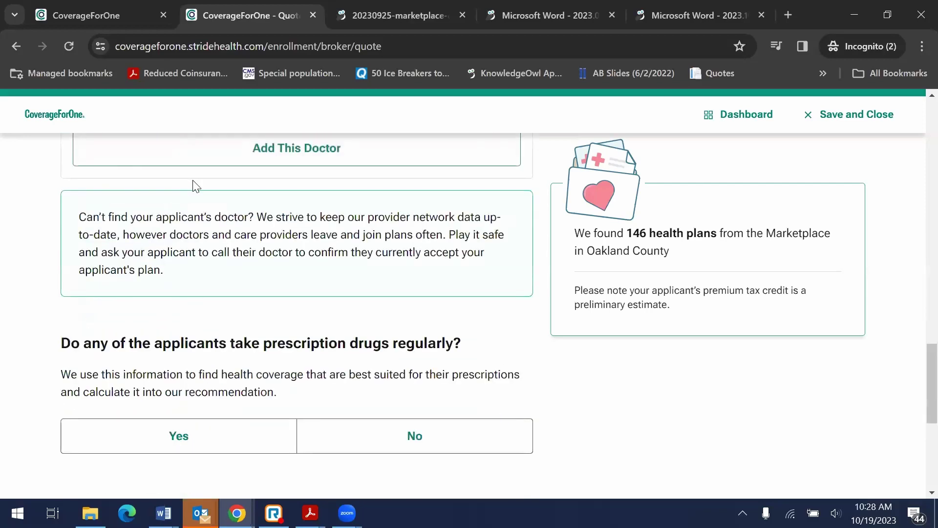
scroll(332, 276, "up", 3)
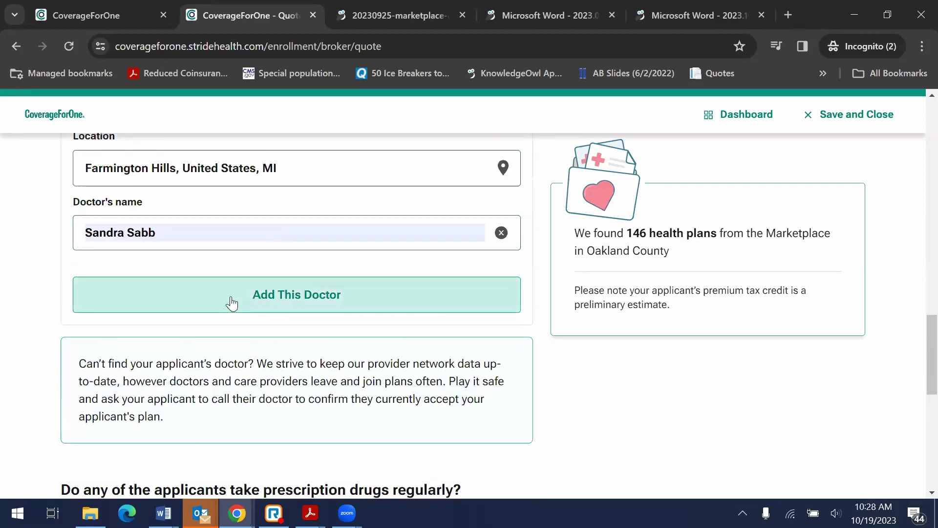
left_click(232, 301)
scroll(308, 352, "up", 5)
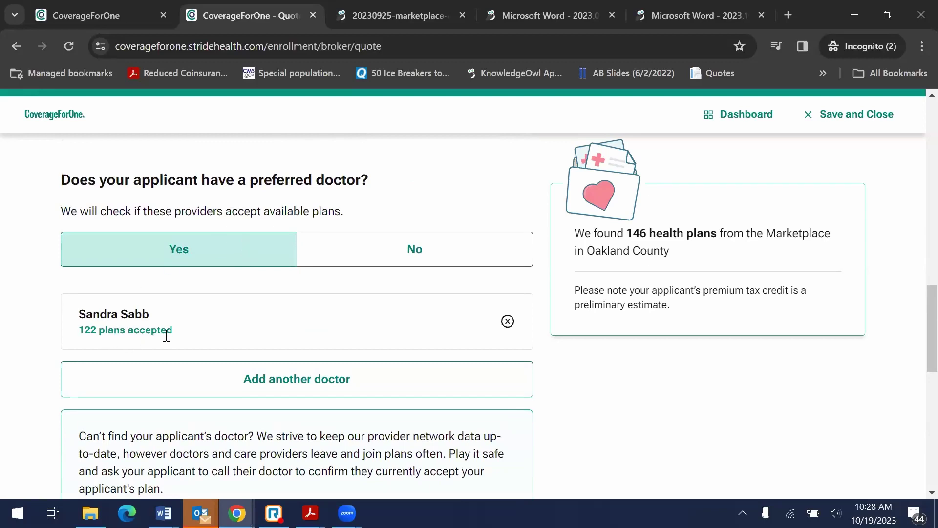
Step: Answer Yes to regular prescription drugs and choose Albuterol Sulfate as a nebulization solution
scroll(190, 335, "down", 3)
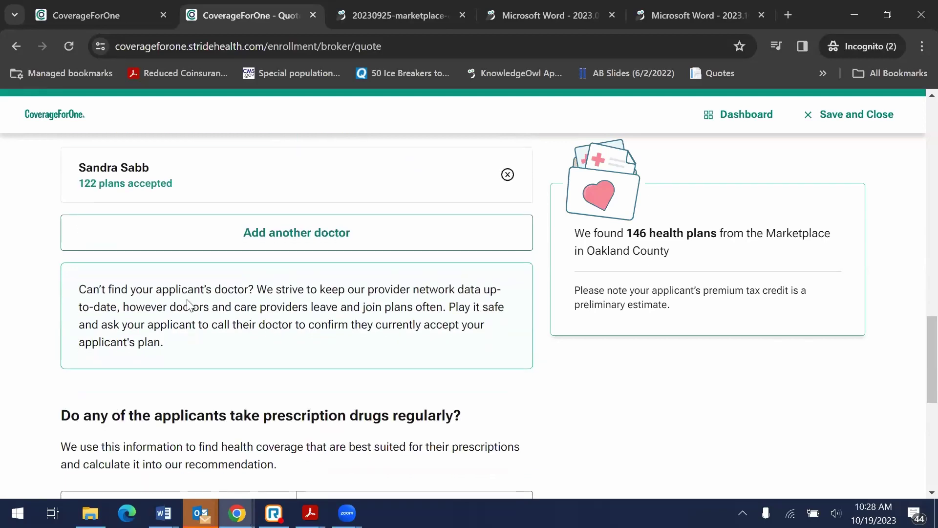
scroll(215, 331, "up", 2)
scroll(254, 368, "down", 5)
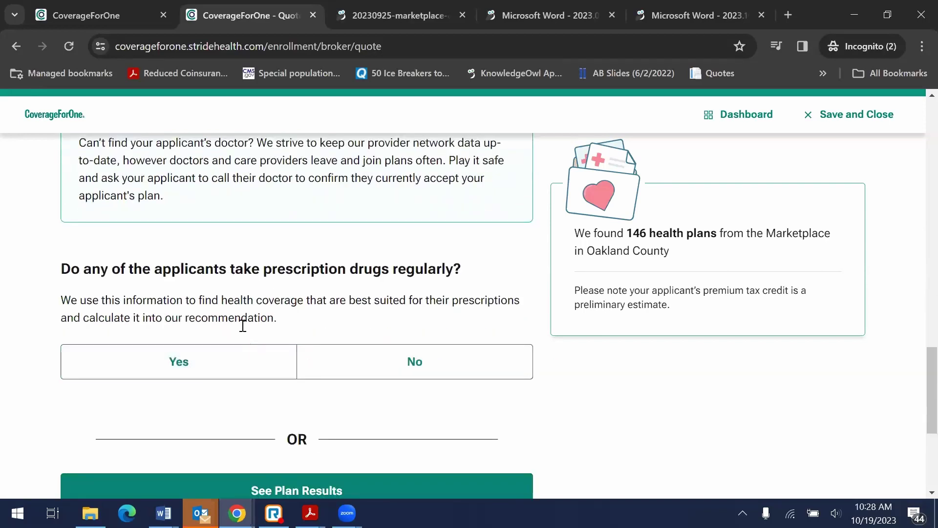
left_click(207, 370)
scroll(318, 283, "down", 4)
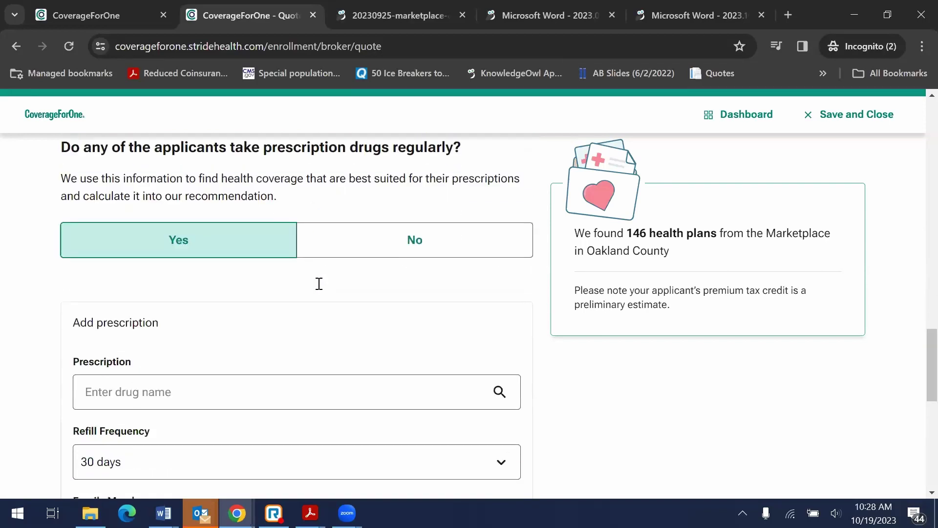
left_click(297, 298)
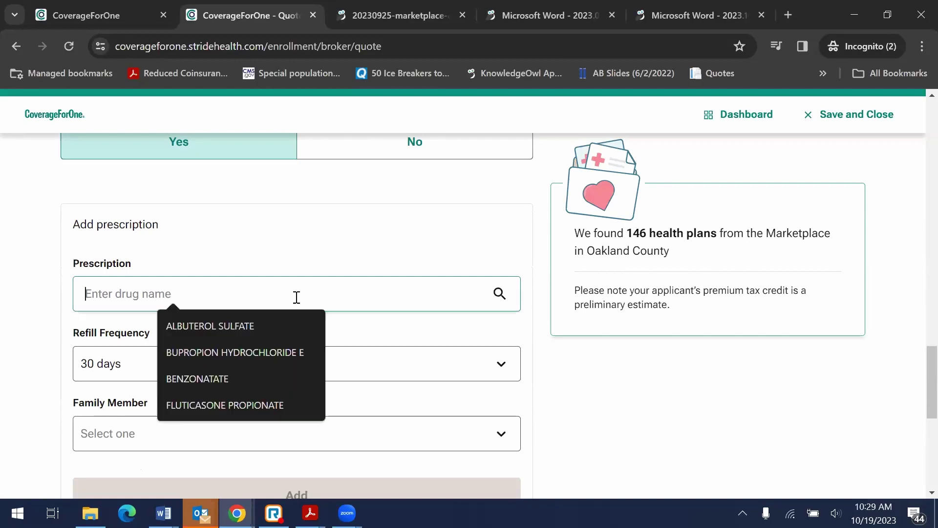
key("Down")
key("Return")
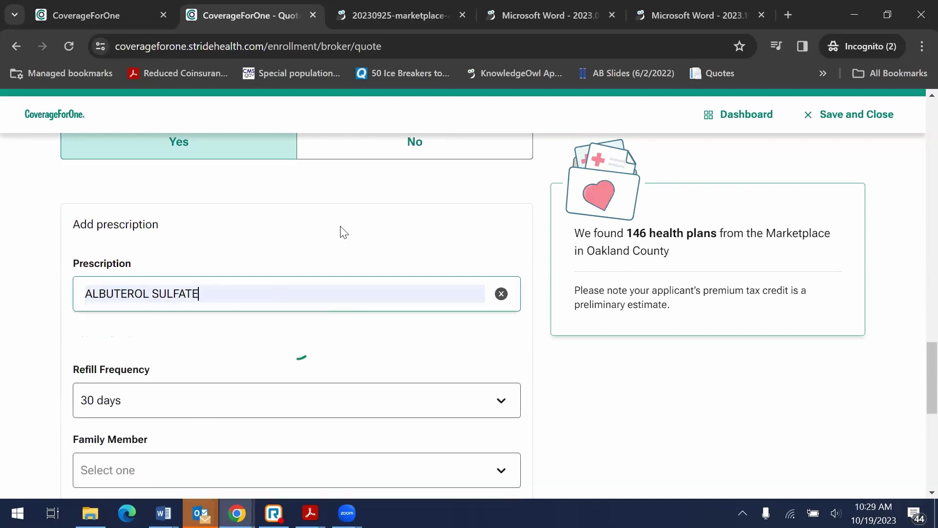
scroll(231, 329, "down", 2)
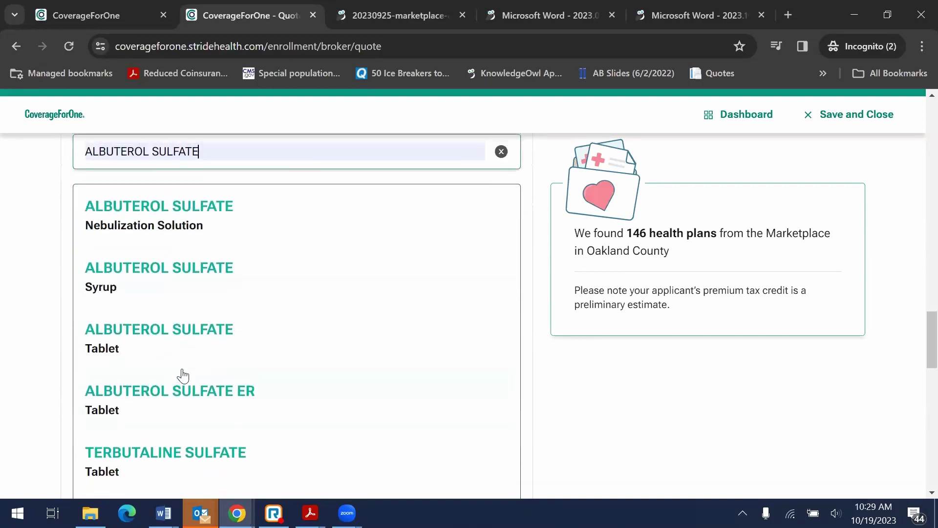
scroll(183, 377, "up", 2)
left_click(165, 281)
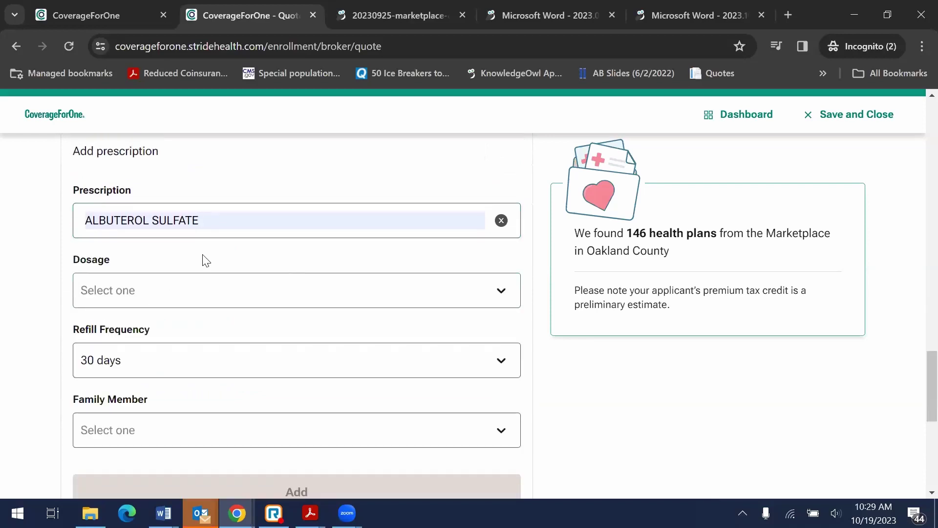
Step: Add the Albuterol Sulfate prescription with a .083% dosage and 30-day refills for the Primary Applicant
left_click(104, 291)
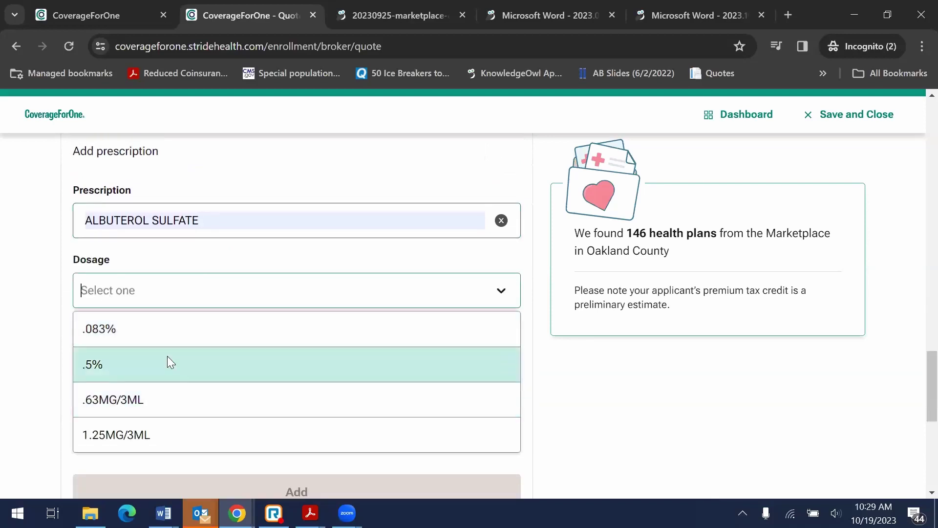
left_click(160, 330)
left_click(138, 360)
left_click(140, 360)
scroll(28, 379, "down", 1)
left_click(124, 356)
left_click(124, 384)
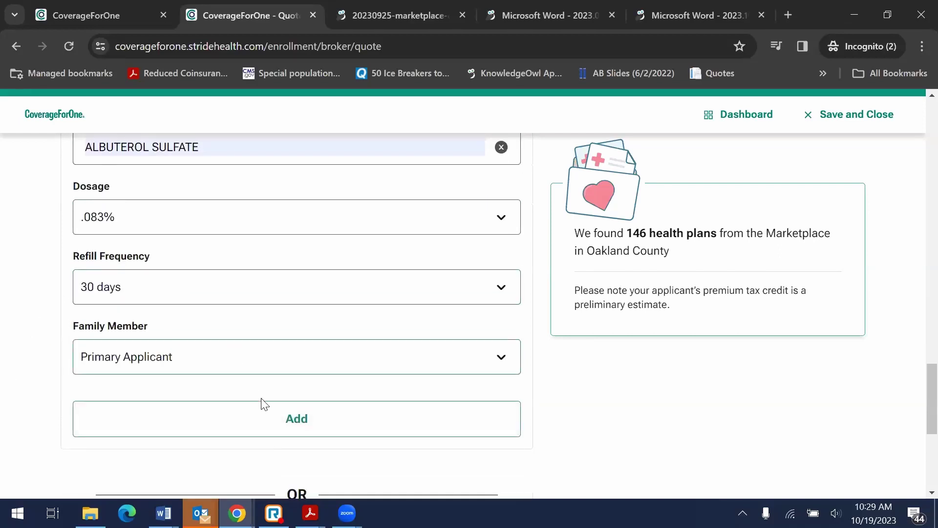
left_click(262, 406)
scroll(391, 163, "up", 2)
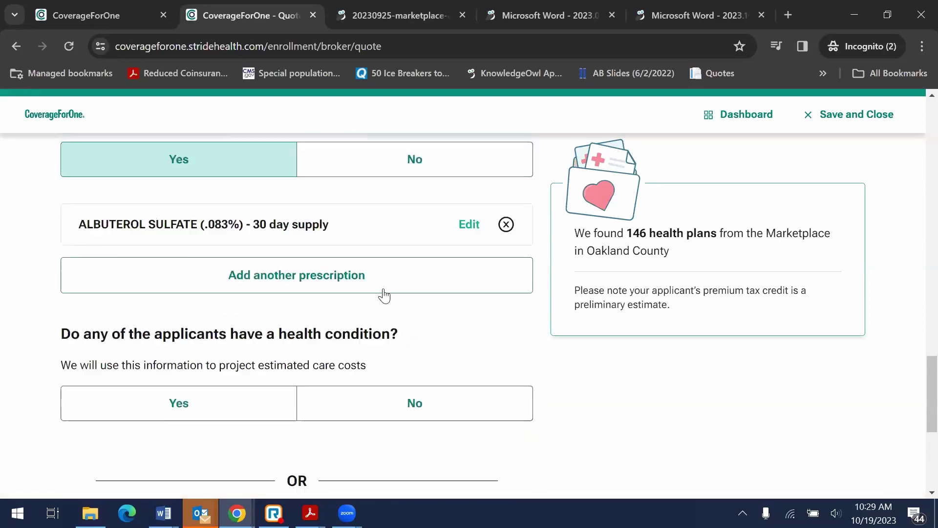
Step: Answer Yes to the health condition question and choose Primary Applicant as the family member with the condition
scroll(249, 243, "up", 2)
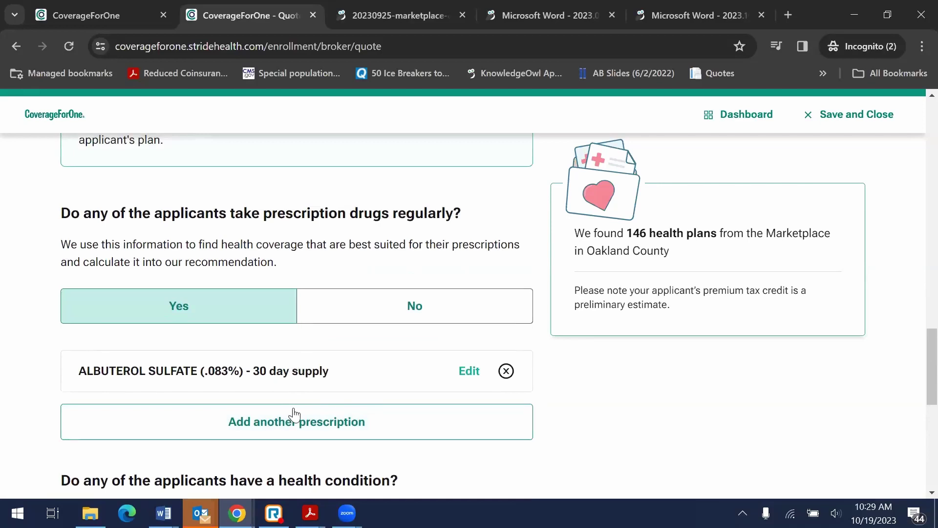
scroll(307, 367, "down", 2)
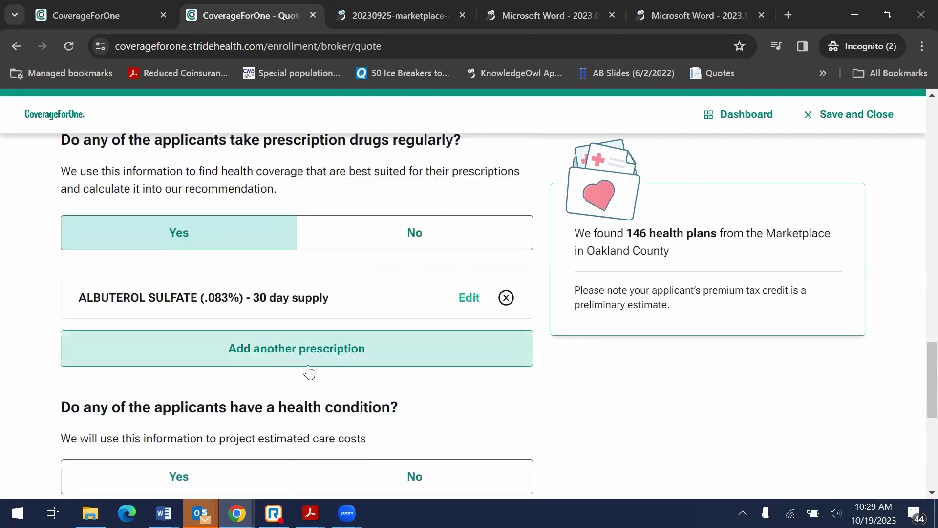
scroll(155, 327, "down", 1)
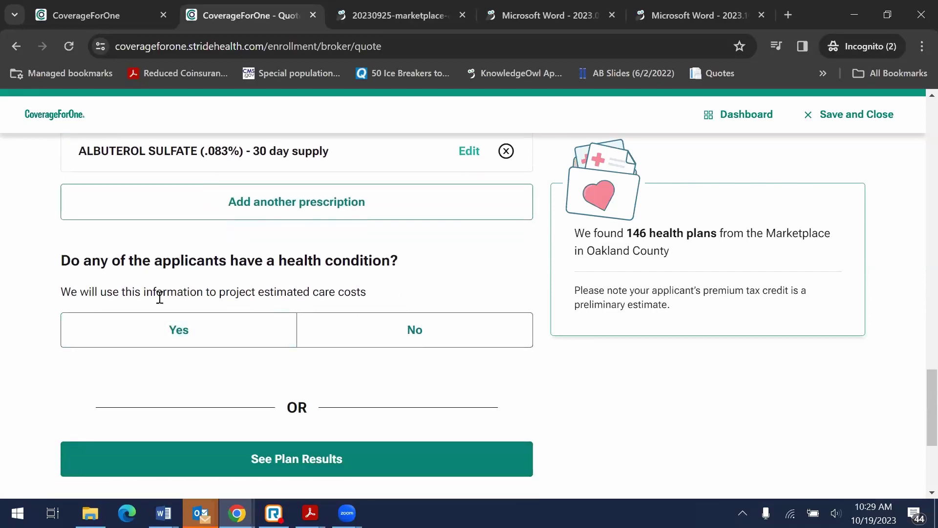
left_click(218, 335)
scroll(301, 320, "down", 3)
left_click(250, 271)
left_click(225, 313)
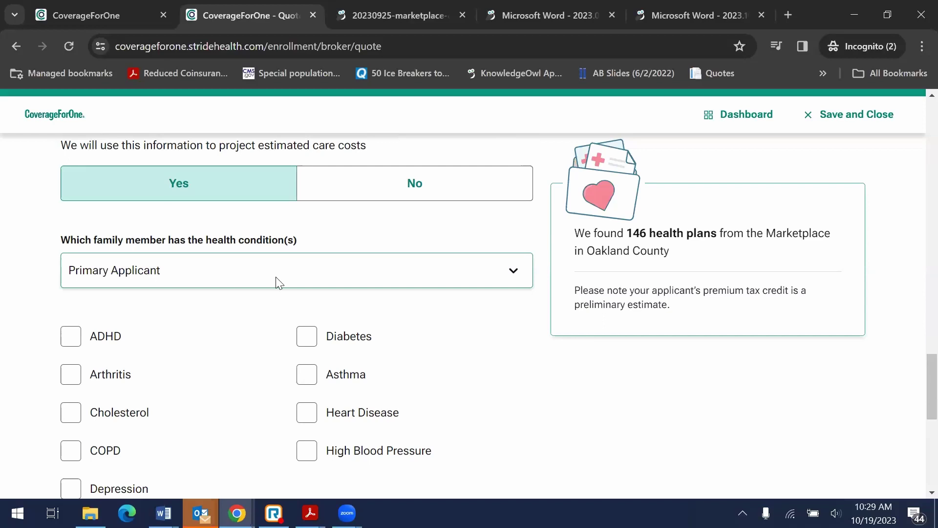
Step: Select only Asthma from the list of conditions and add it as the Primary Applicant's health condition
scroll(230, 322, "down", 2)
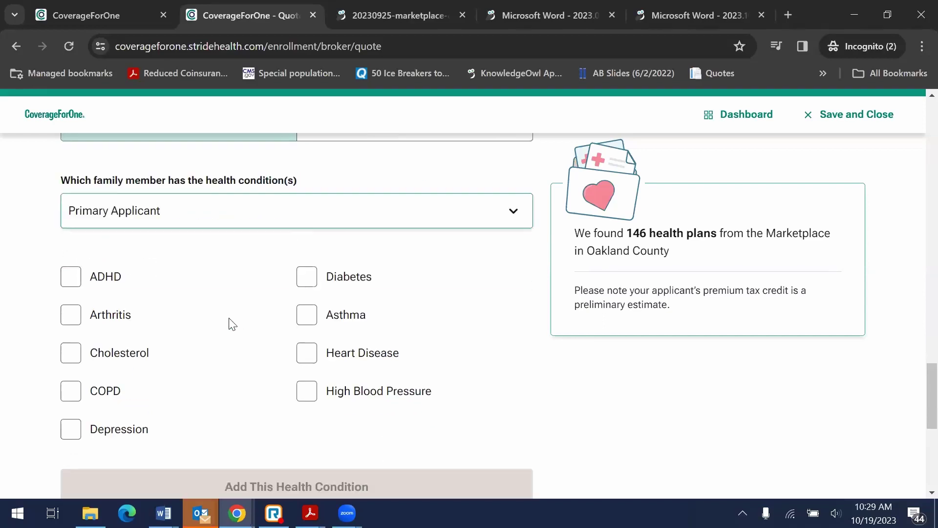
scroll(259, 336, "up", 4)
scroll(238, 324, "down", 3)
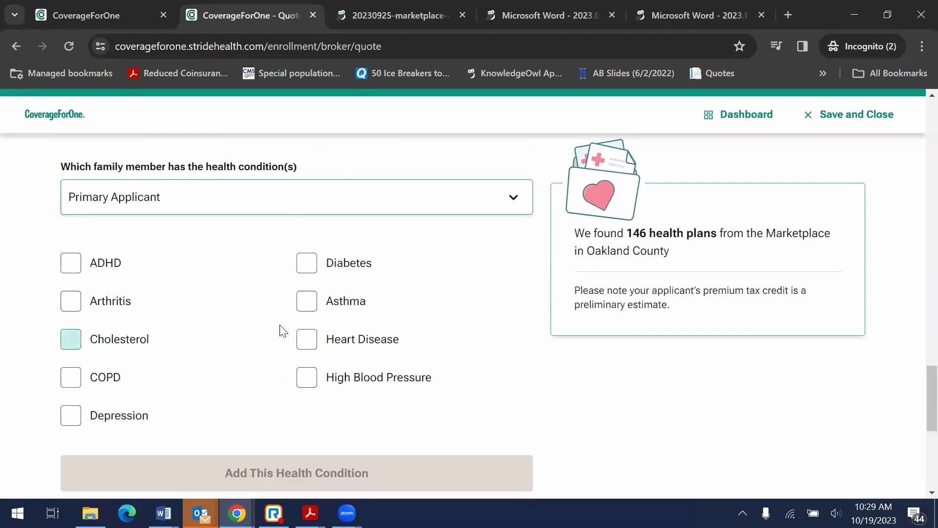
left_click(306, 301)
left_click(276, 308)
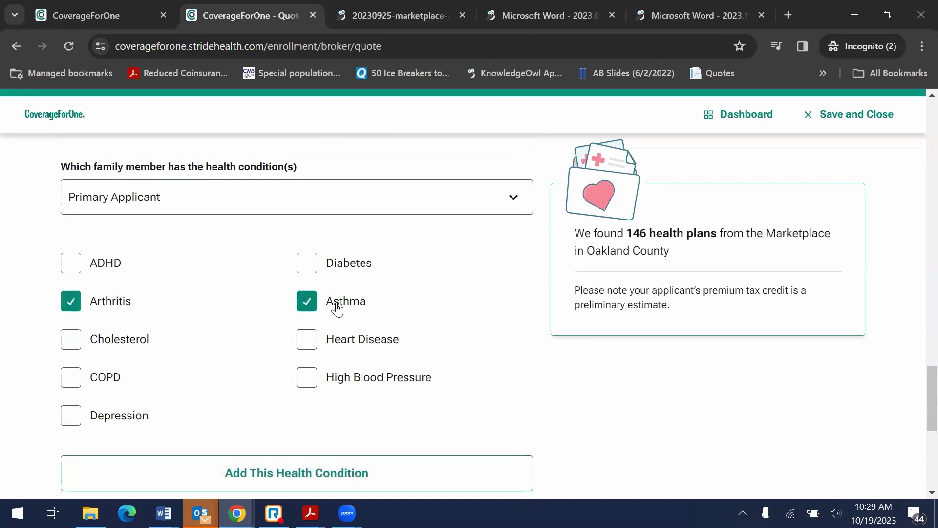
left_click(78, 301)
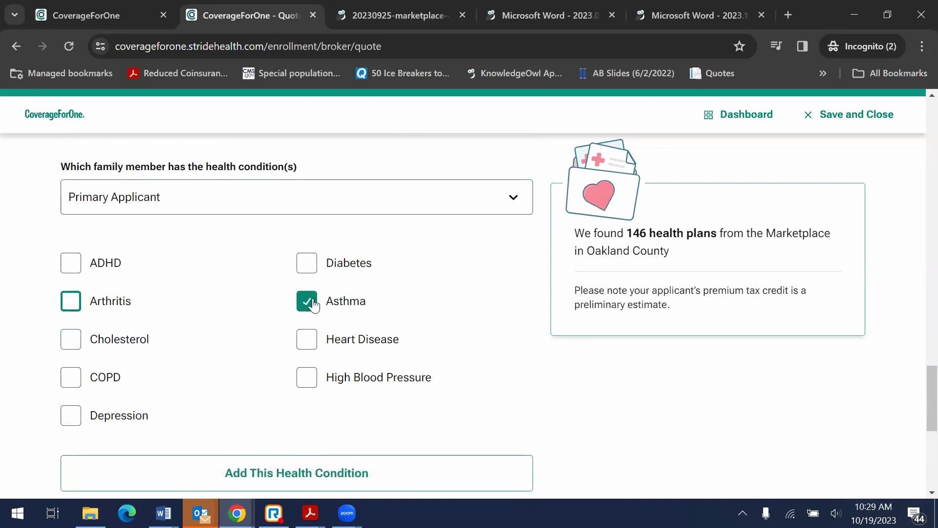
left_click(341, 473)
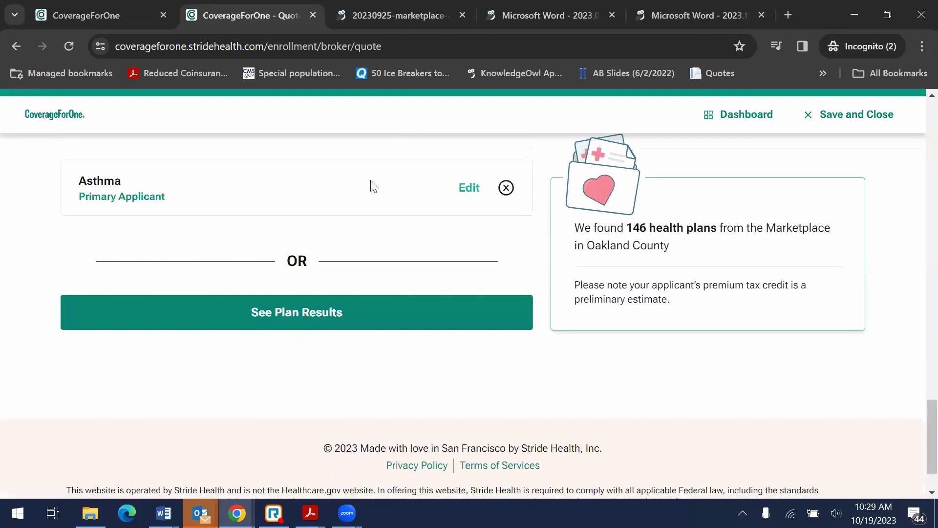
Step: Review the completed health condition section and open the plan results for the quote
scroll(346, 372, "up", 7)
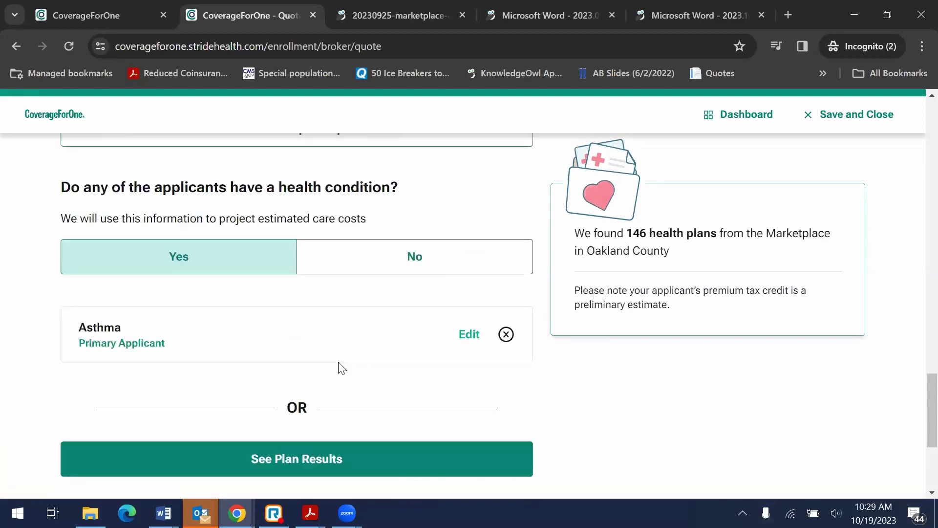
scroll(330, 338, "up", 3)
scroll(338, 318, "down", 9)
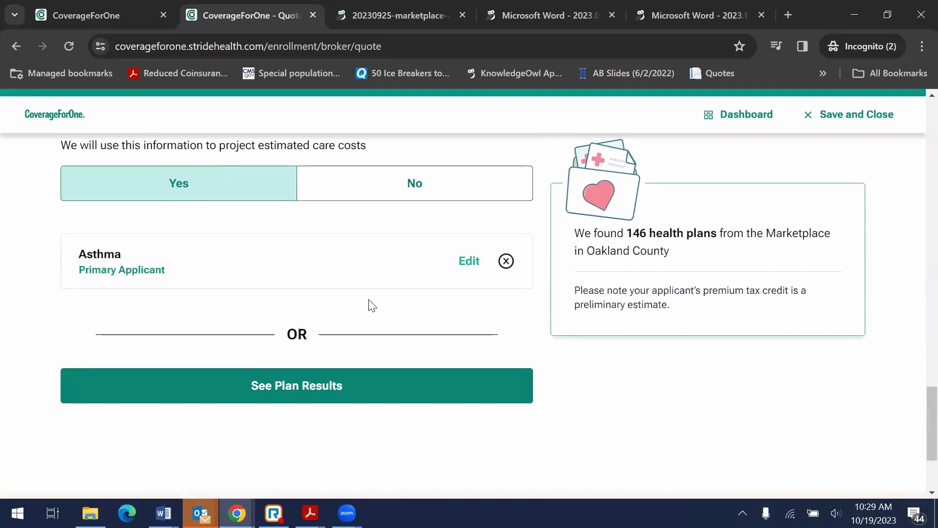
left_click(392, 380)
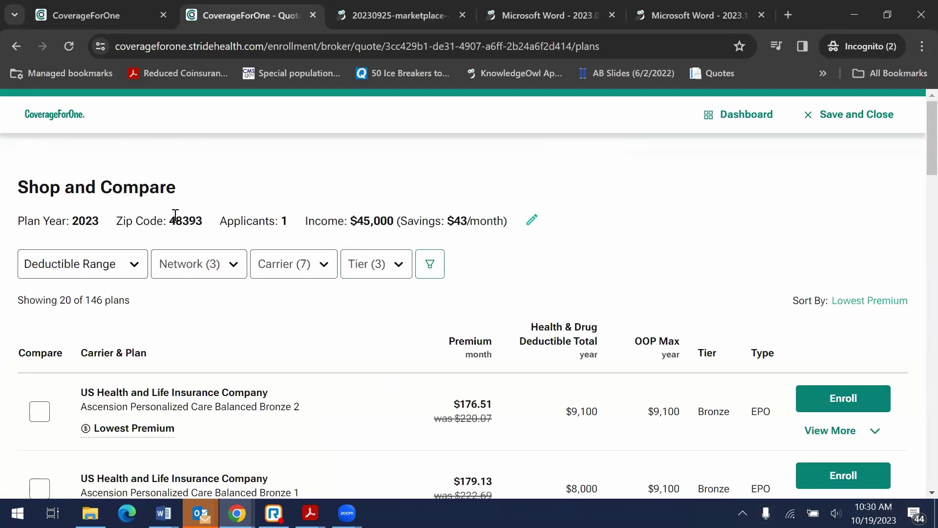
Step: Filter the plan results by the carriers Blue Cross Blue Shield of Michigan and Priority Health (HMO)
left_click(132, 264)
left_click(130, 266)
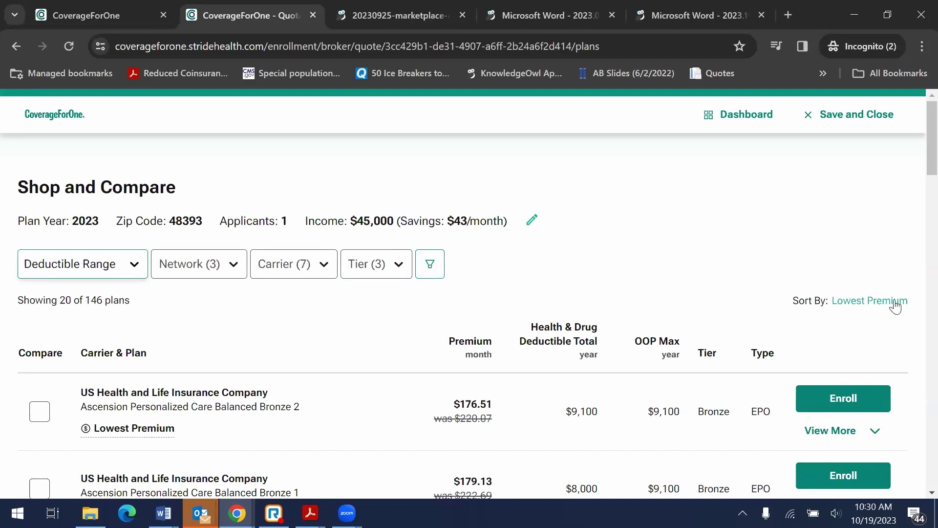
scroll(360, 286, "down", 1)
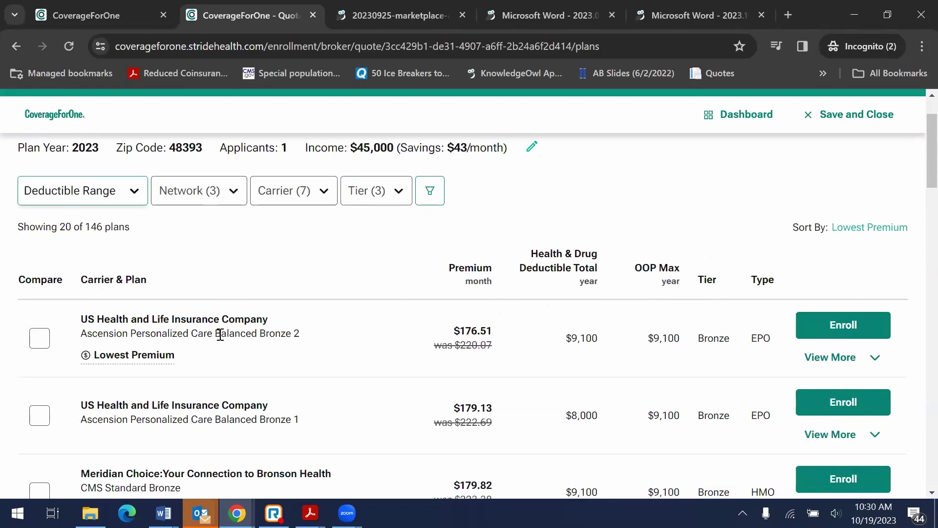
left_click(268, 259)
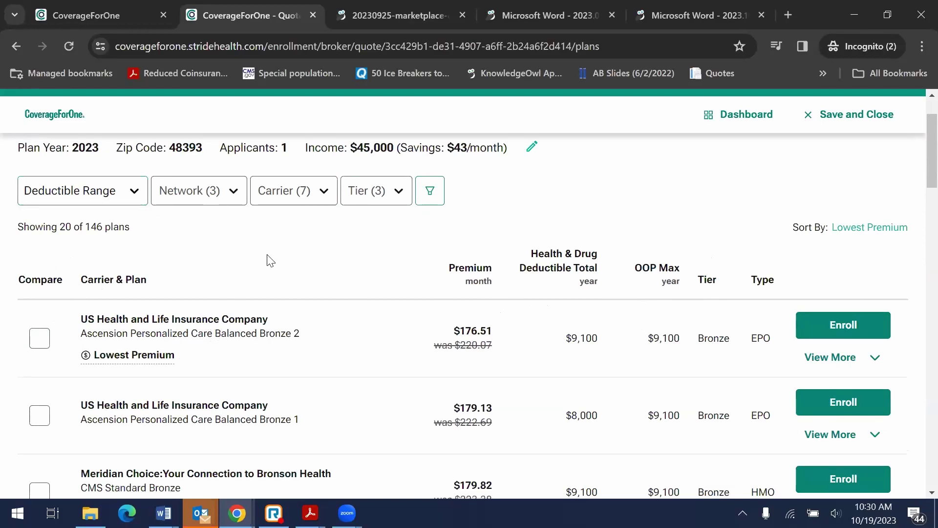
left_click(311, 197)
key("Return")
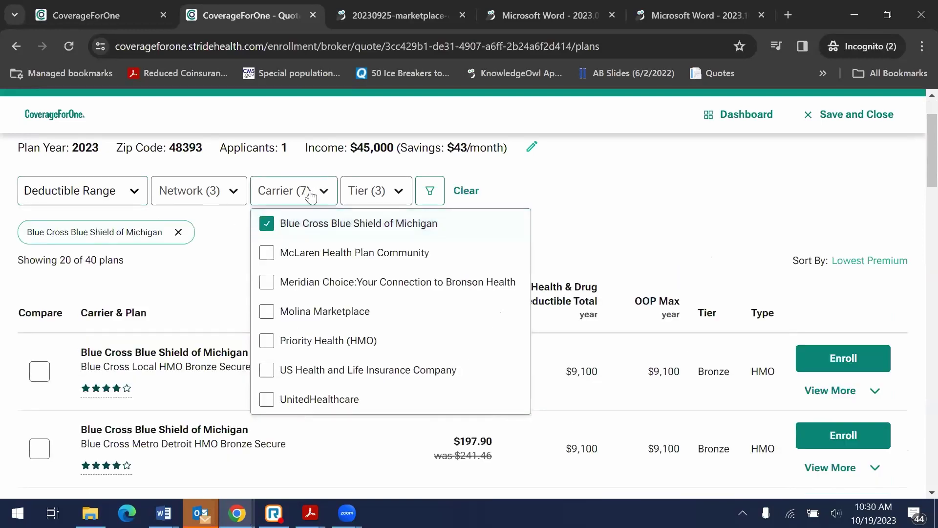
left_click(266, 343)
left_click(205, 279)
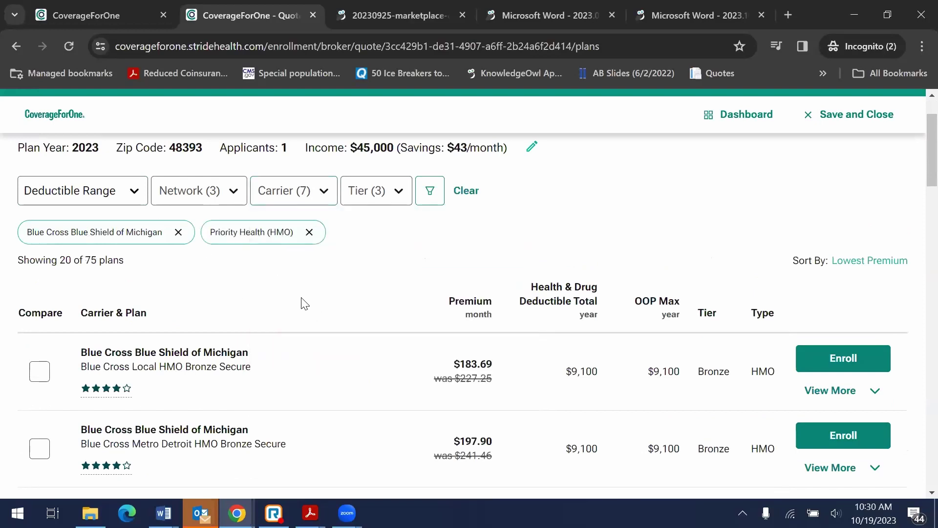
Step: Mark Blue Cross Local HMO Bronze Secure and MyPriority Bronze 9100 - Ascension St. John Providence Network for comparison
scroll(301, 300, "up", 2)
scroll(300, 300, "down", 2)
scroll(328, 301, "down", 1)
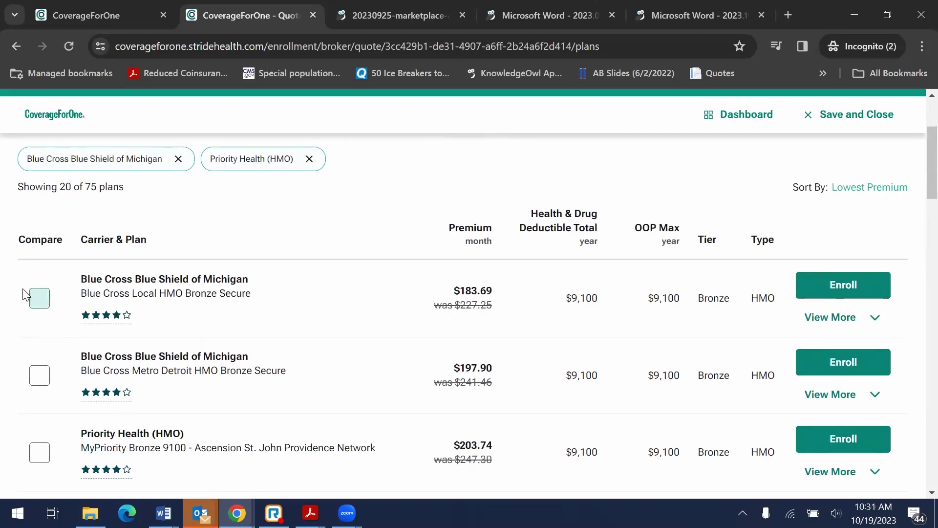
left_click(39, 297)
scroll(73, 308, "down", 3)
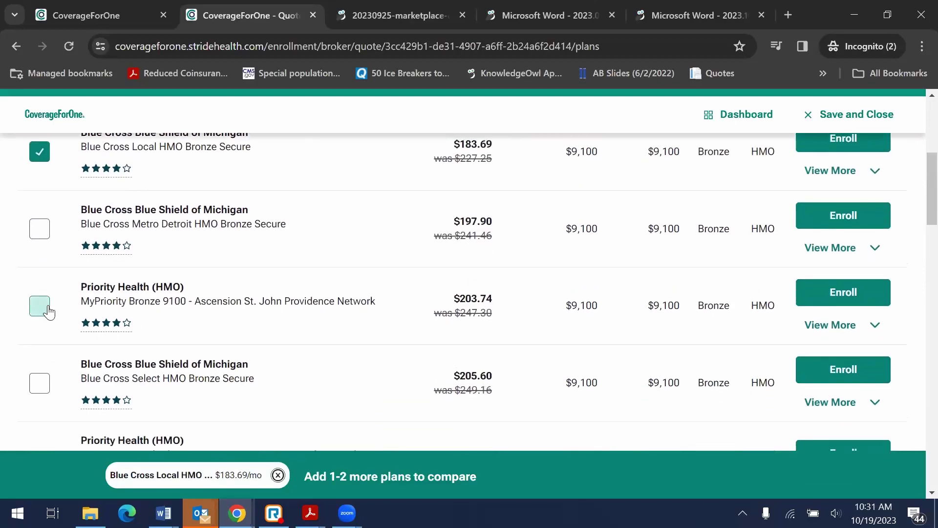
left_click(48, 307)
Step: Add Blue Cross Metro Detroit HMO Bronze Extra as the third plan and open the plan comparison
scroll(342, 279, "down", 3)
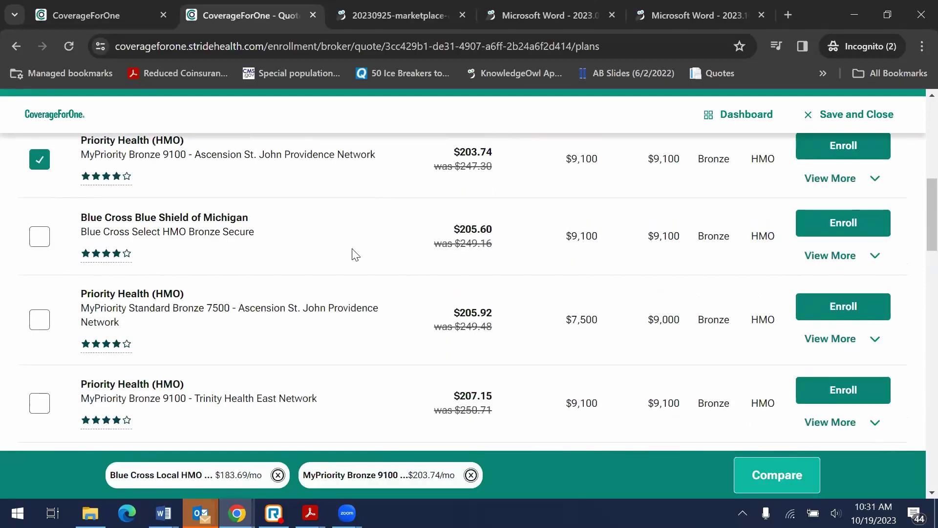
scroll(157, 325, "down", 6)
scroll(208, 320, "down", 8)
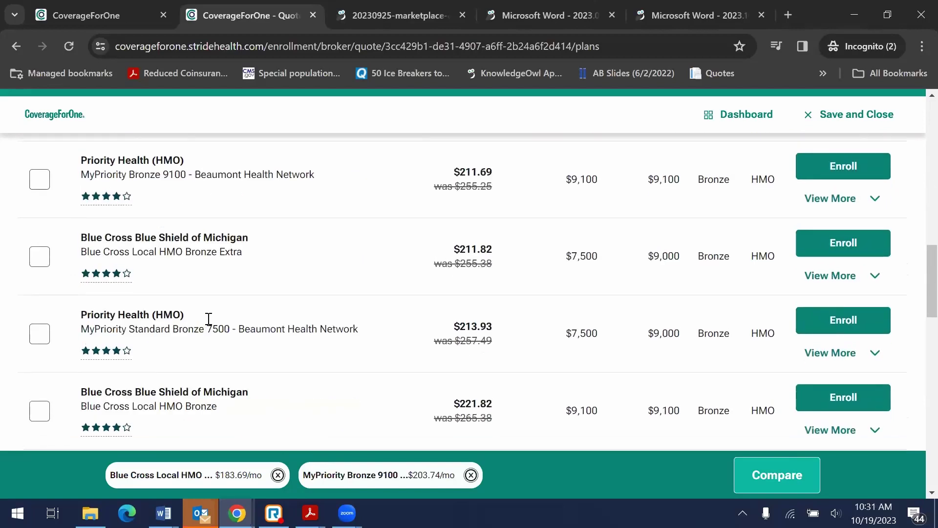
scroll(98, 304, "down", 3)
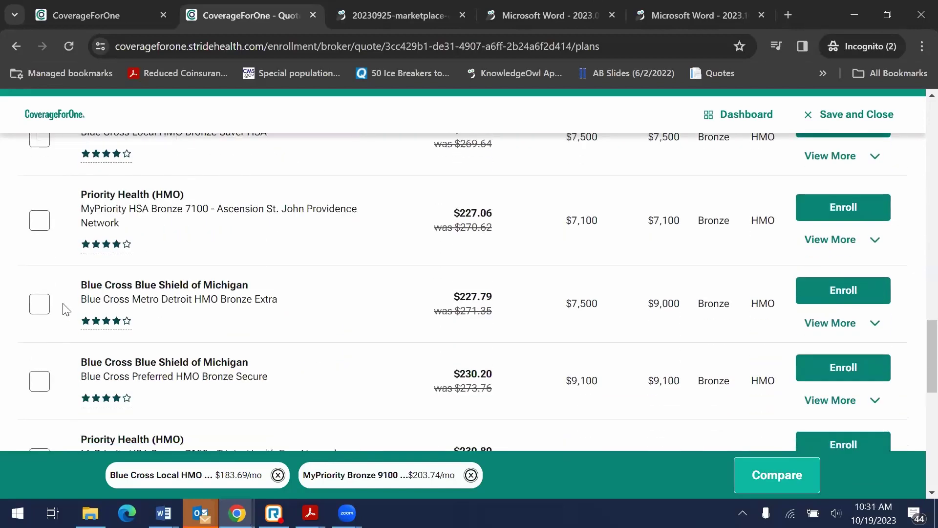
scroll(49, 304, "down", 2)
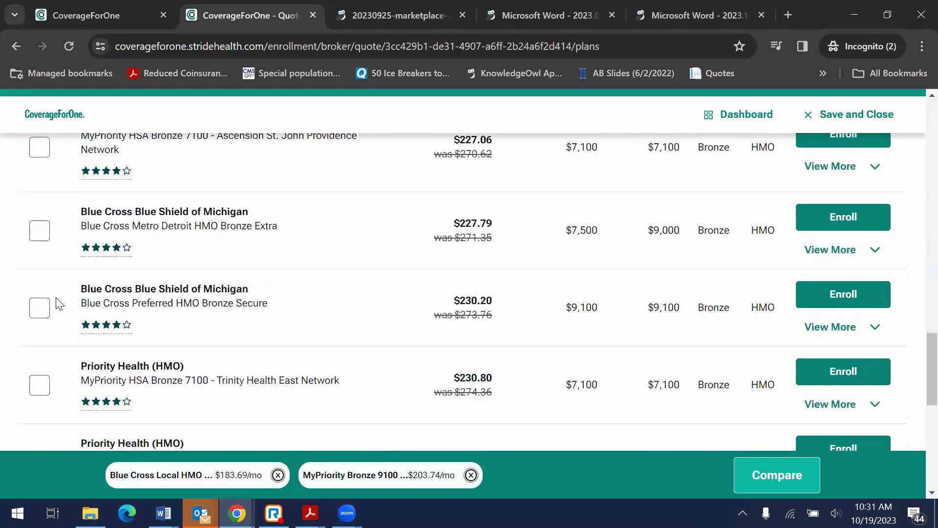
left_click(41, 233)
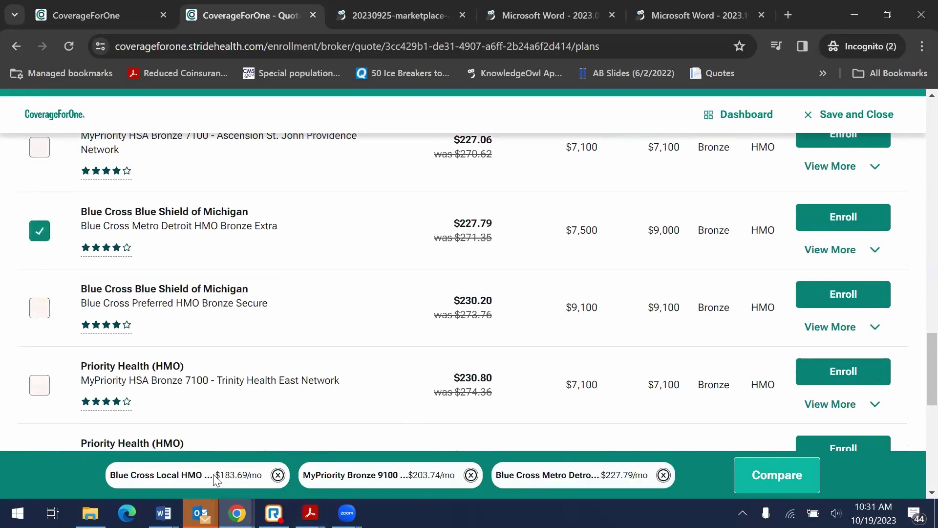
left_click(764, 479)
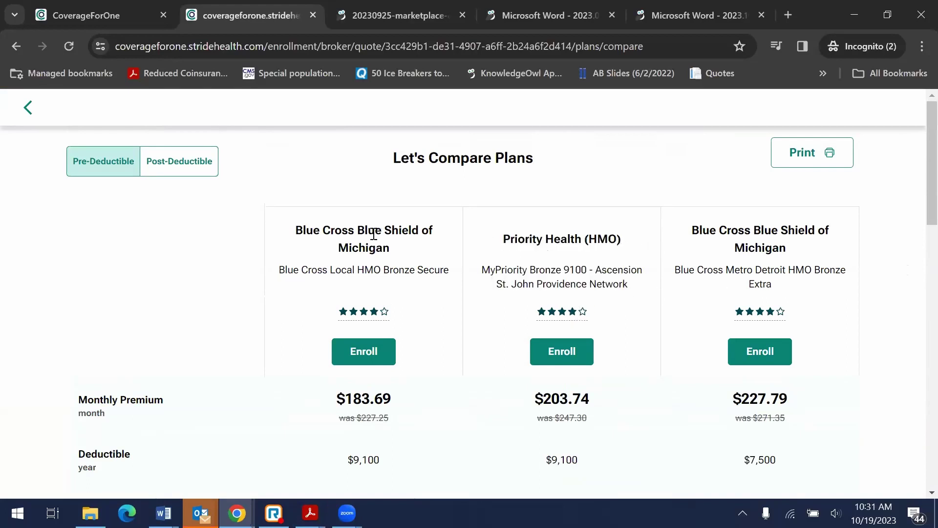
Step: Examine the premiums, deductibles, out-of-pocket maximums and visit costs of the three plans side by side
scroll(445, 242, "down", 1)
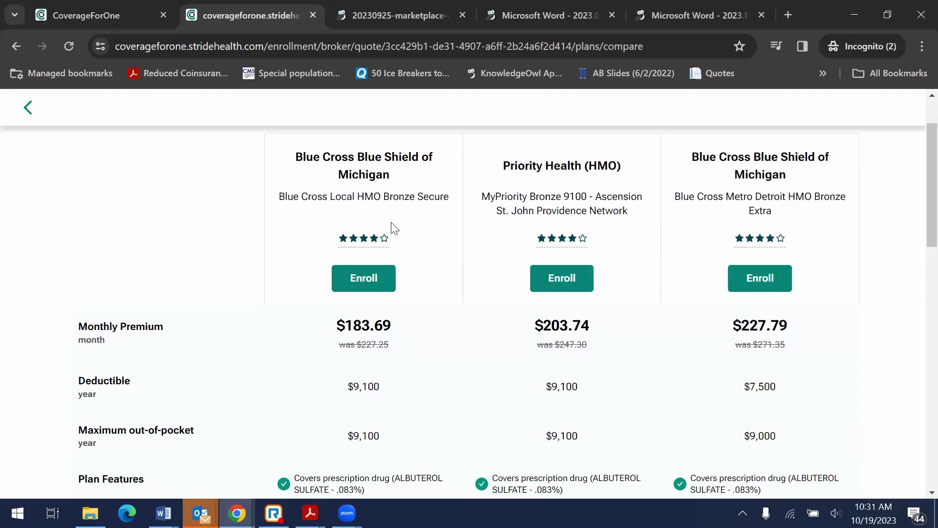
scroll(389, 226, "up", 1)
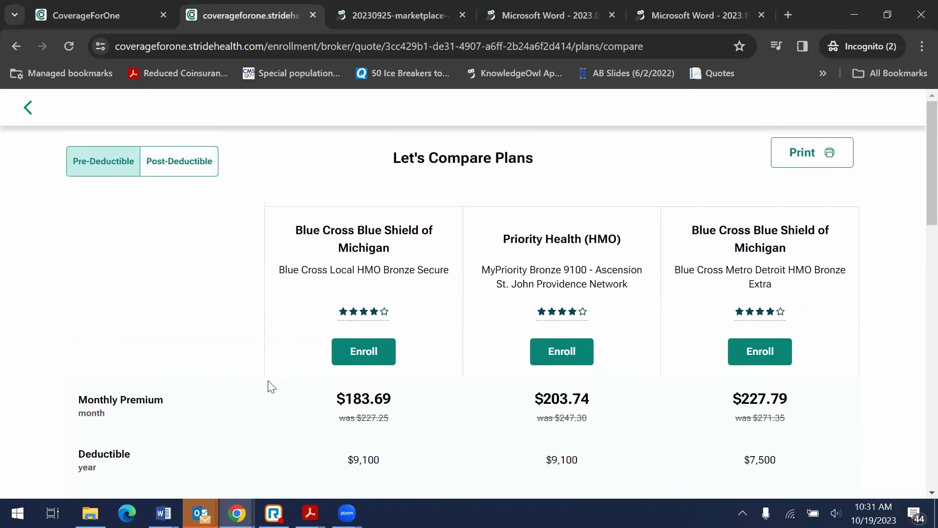
scroll(269, 386, "down", 5)
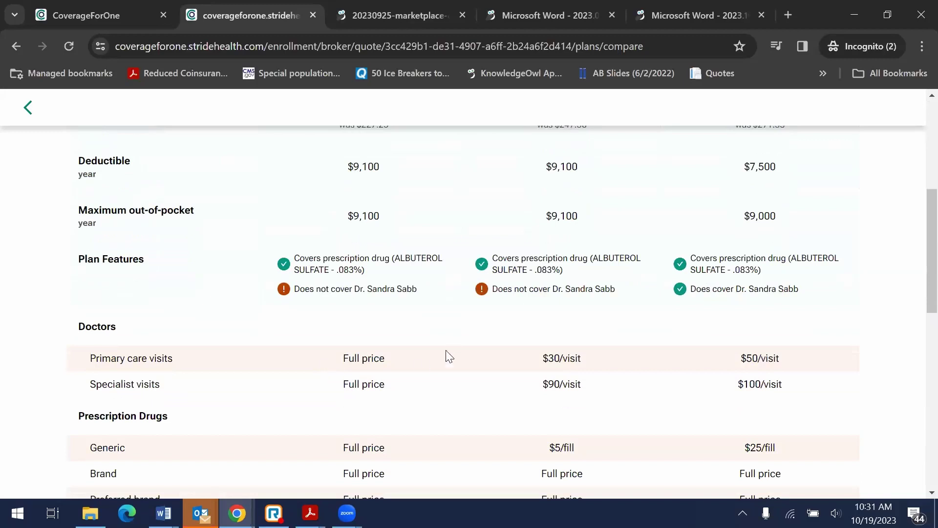
scroll(452, 349, "down", 1)
scroll(464, 352, "up", 3)
scroll(518, 395, "down", 2)
scroll(519, 398, "up", 2)
scroll(450, 408, "up", 2)
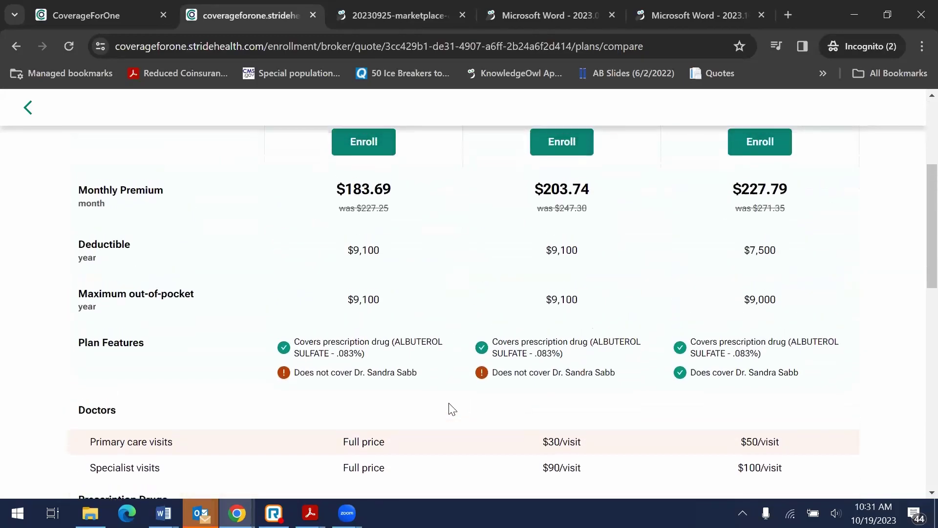
Step: Highlight the Plan Features row and check each plan's coverage of the prescription and the preferred doctor
left_click_drag(263, 402, 815, 435)
left_click(81, 400)
left_click_drag(81, 399, 850, 448)
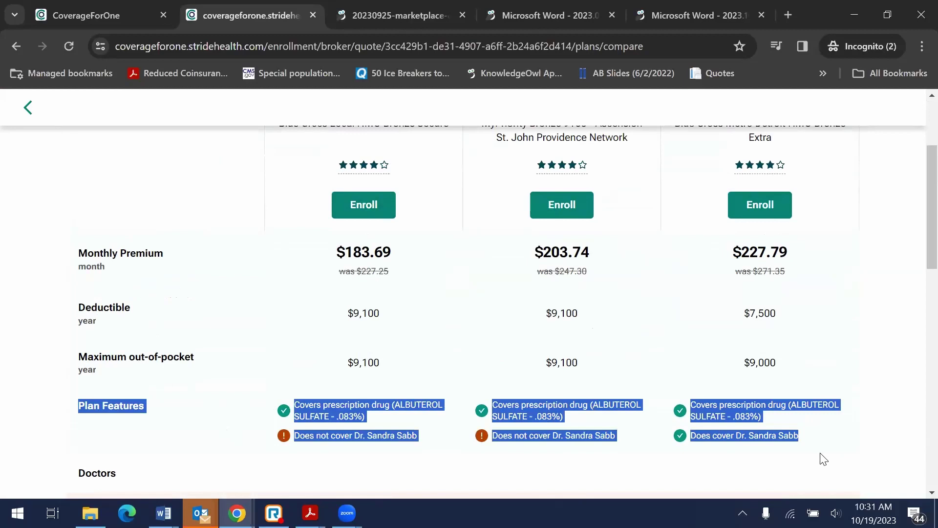
left_click(785, 419)
left_click_drag(788, 429, 683, 406)
left_click(809, 431)
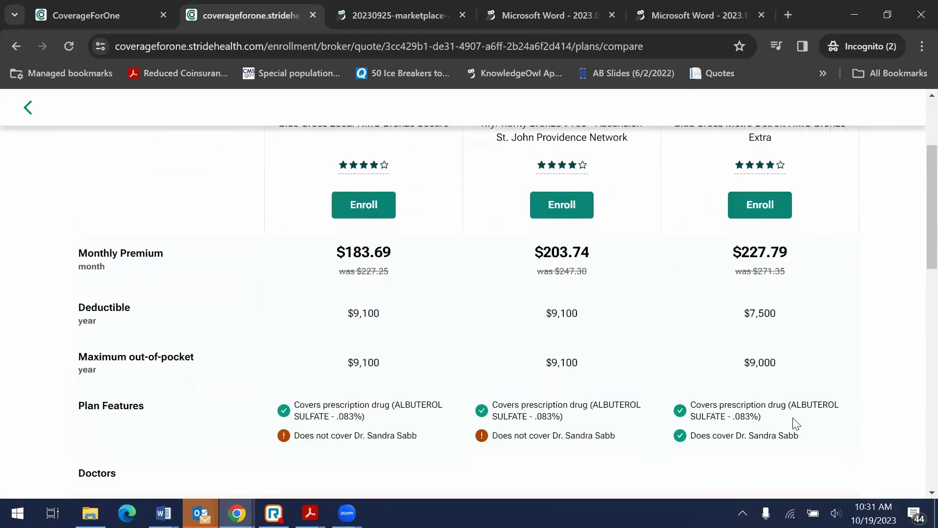
scroll(807, 436, "up", 3)
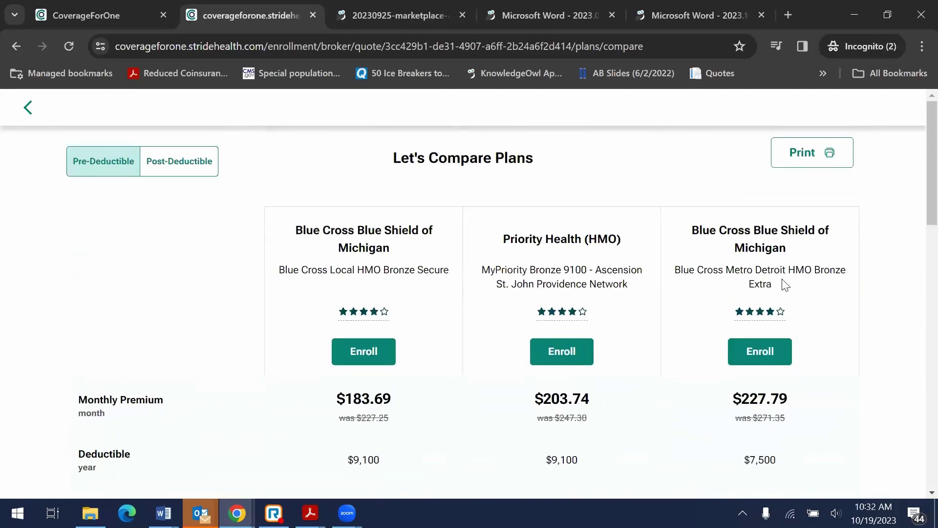
scroll(795, 304, "down", 2)
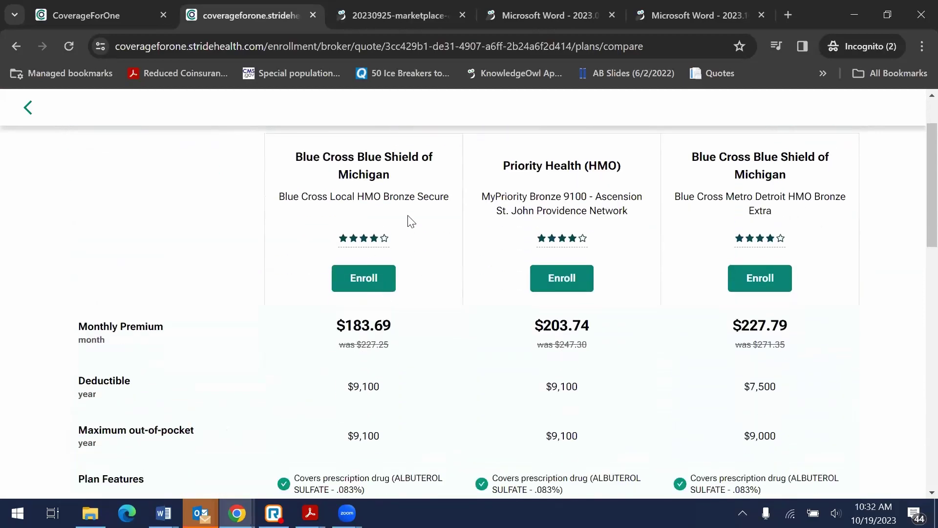
scroll(597, 220, "down", 4)
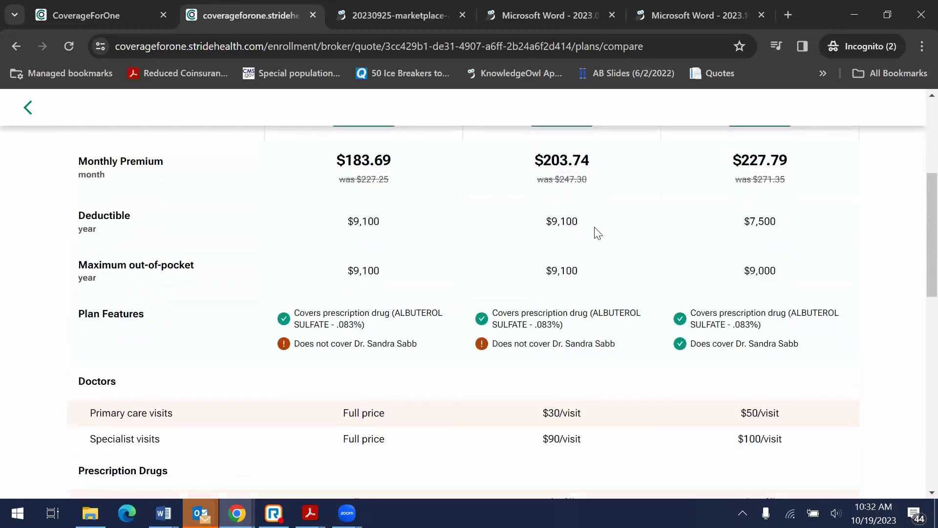
scroll(772, 400, "up", 2)
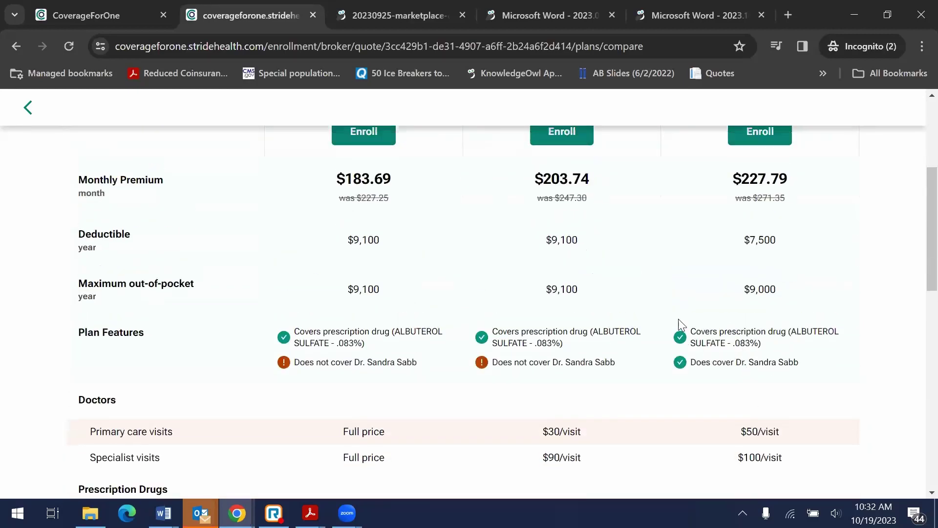
Step: Review the pre-deductible costs of the three compared plans, from doctor visits down to pregnancy care
scroll(682, 328, "up", 2)
scroll(792, 405, "down", 3)
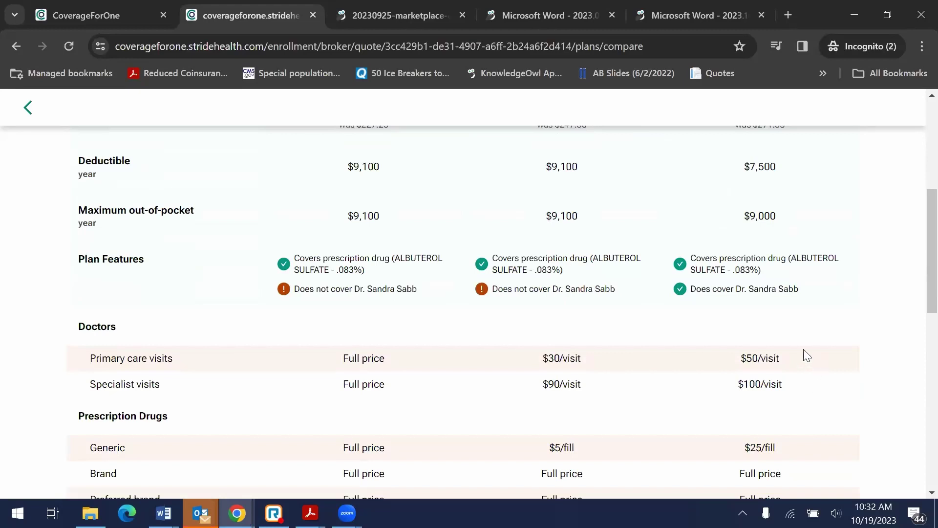
scroll(783, 372, "down", 10)
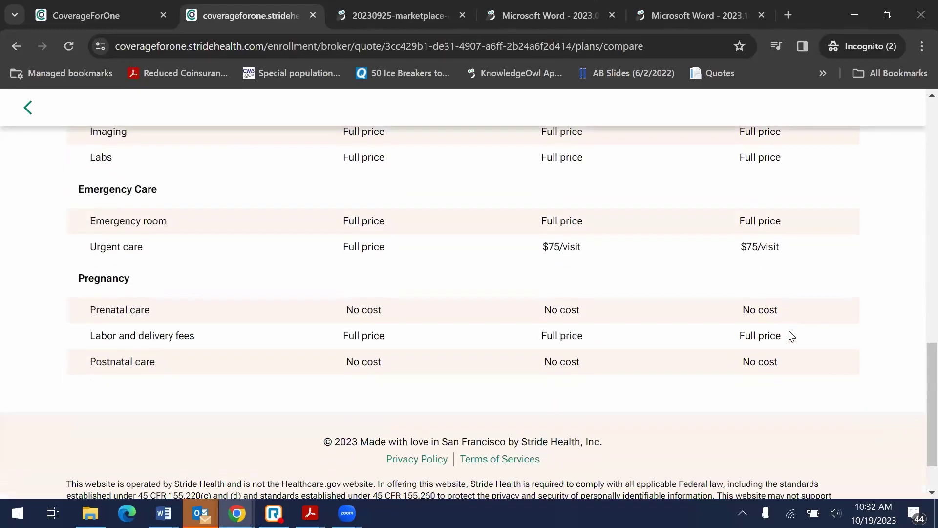
Step: Switch the plan comparison to post-deductible costs and review every benefit category for the three plans
scroll(792, 337, "up", 15)
left_click(193, 161)
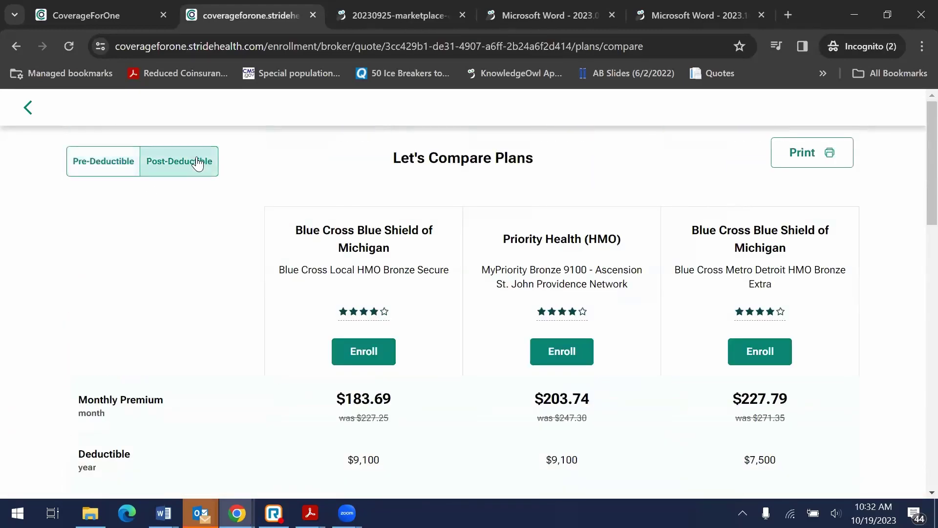
scroll(721, 301, "down", 10)
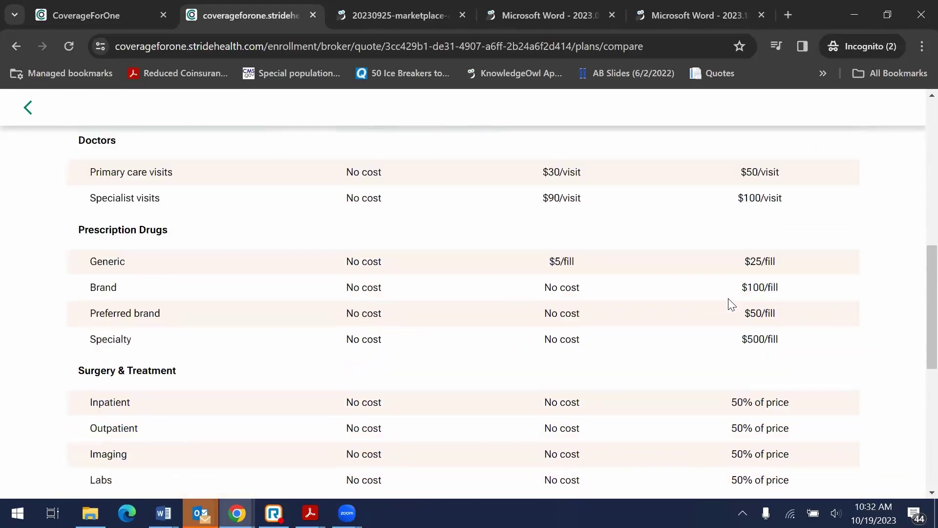
scroll(743, 272, "down", 3)
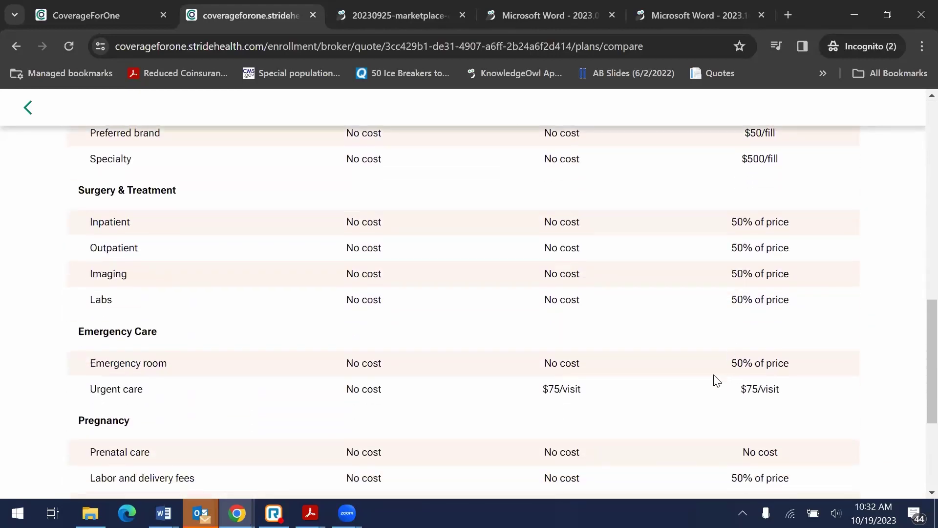
scroll(723, 373, "down", 2)
scroll(741, 394, "down", 2)
scroll(742, 424, "up", 8)
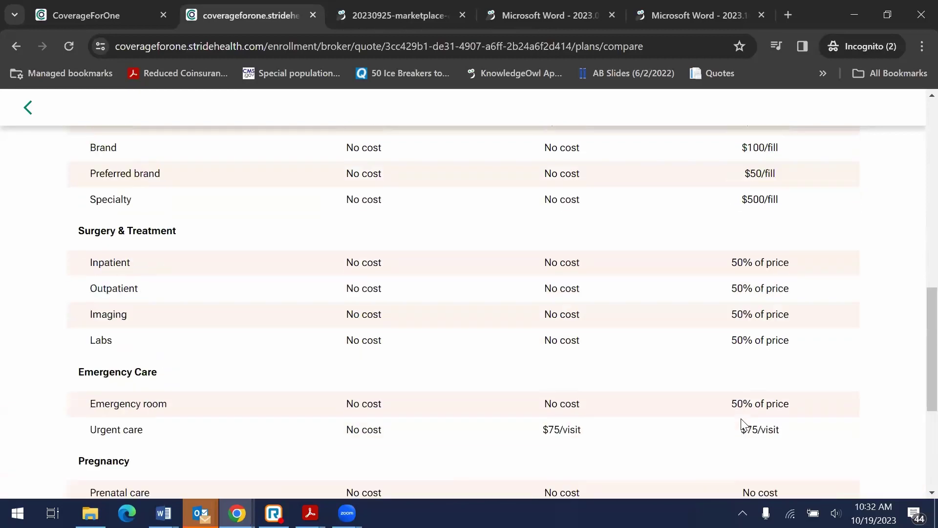
scroll(742, 424, "up", 8)
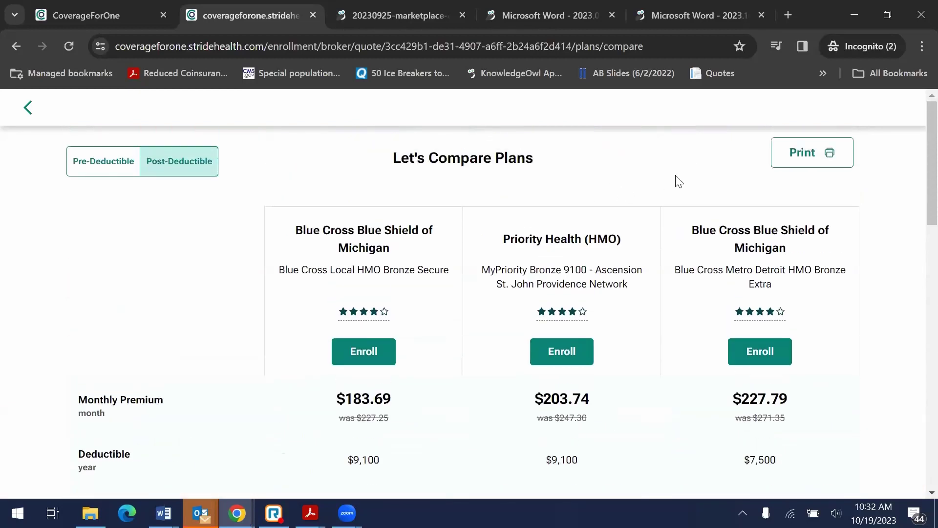
Step: Preview the printable version of the post-deductible plan comparison and close it without printing
left_click(813, 163)
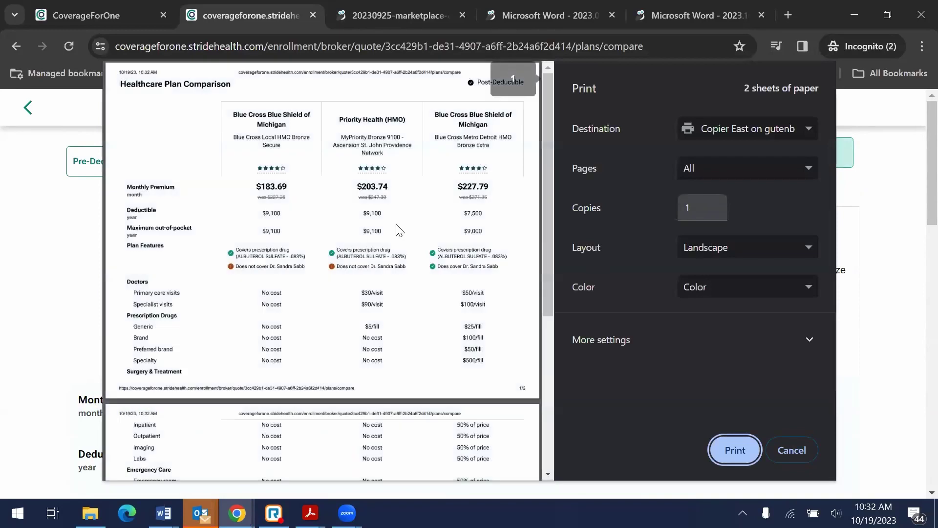
scroll(386, 224, "down", 5)
scroll(386, 254, "up", 5)
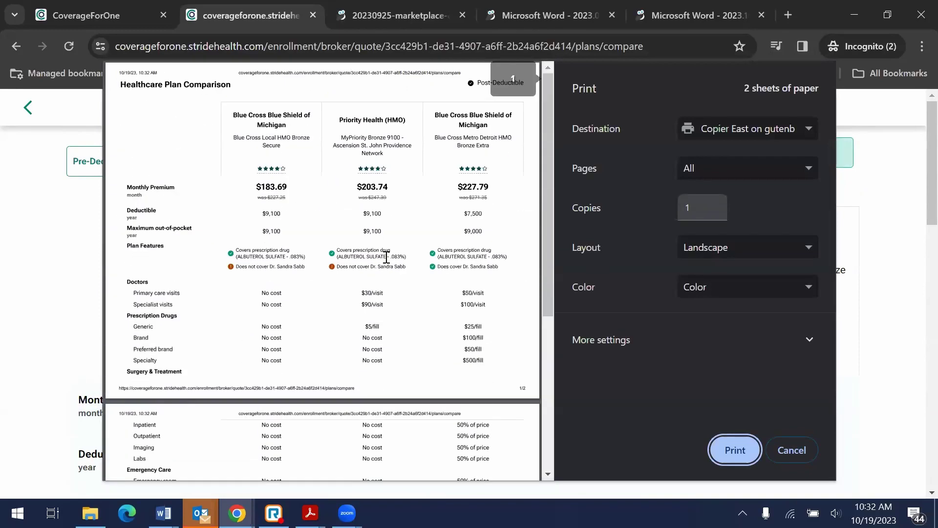
left_click(812, 450)
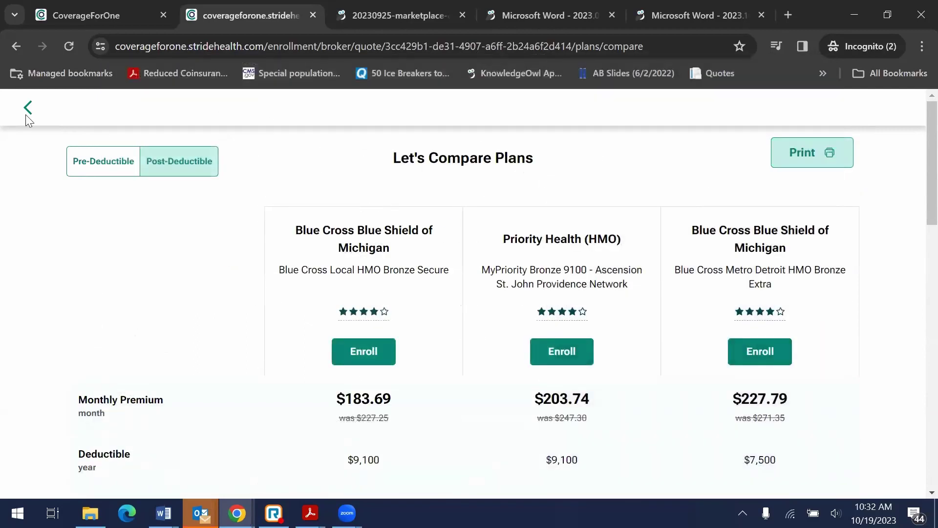
Step: Return to the plan list and expand the cost breakdown and document links of Blue Cross Local HMO Bronze Secure
left_click(29, 107)
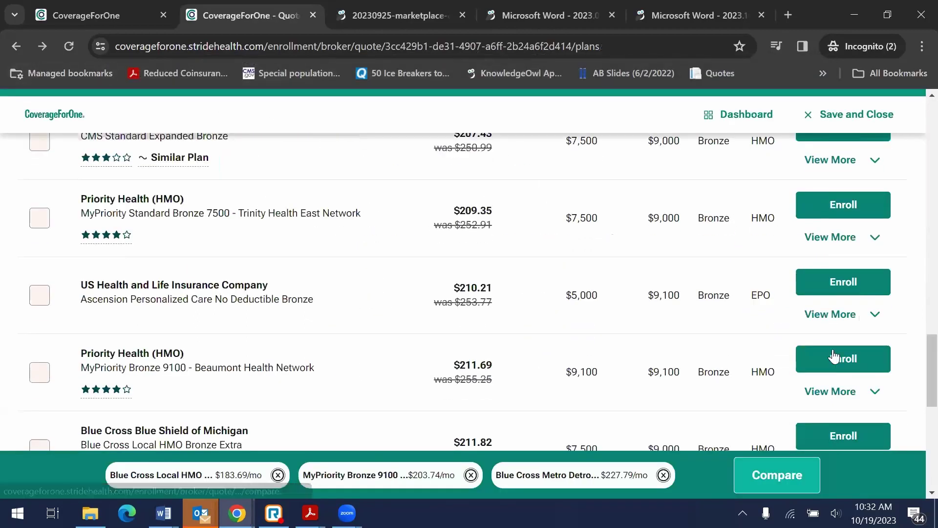
scroll(557, 356, "up", 6)
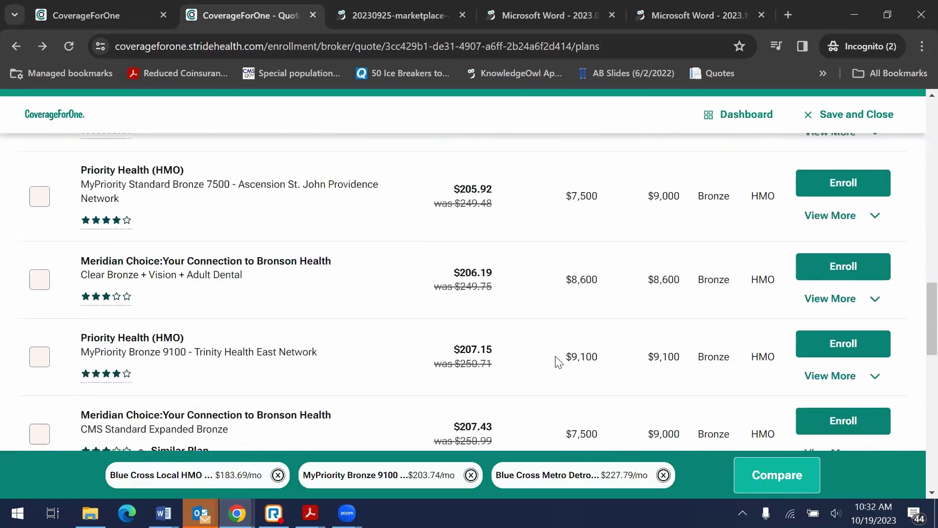
scroll(406, 286, "up", 15)
scroll(399, 290, "down", 3)
scroll(399, 290, "down", 5)
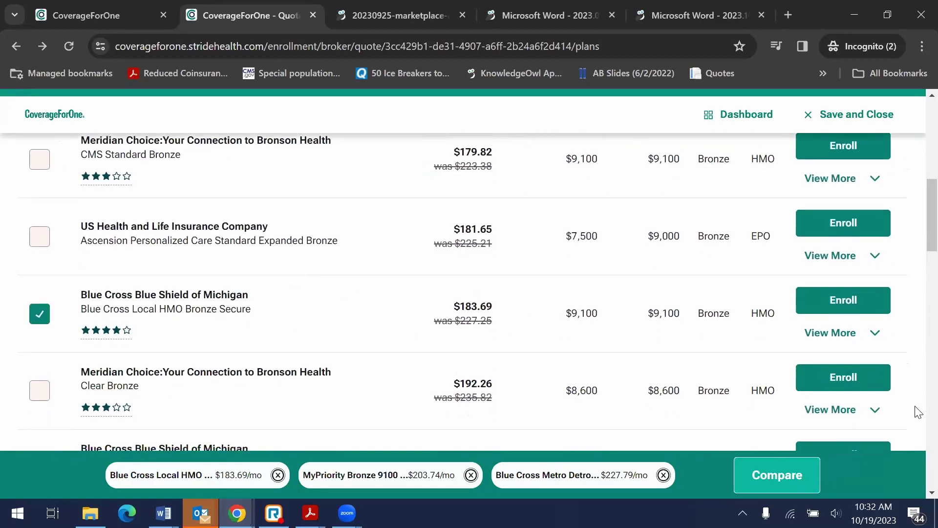
left_click(836, 335)
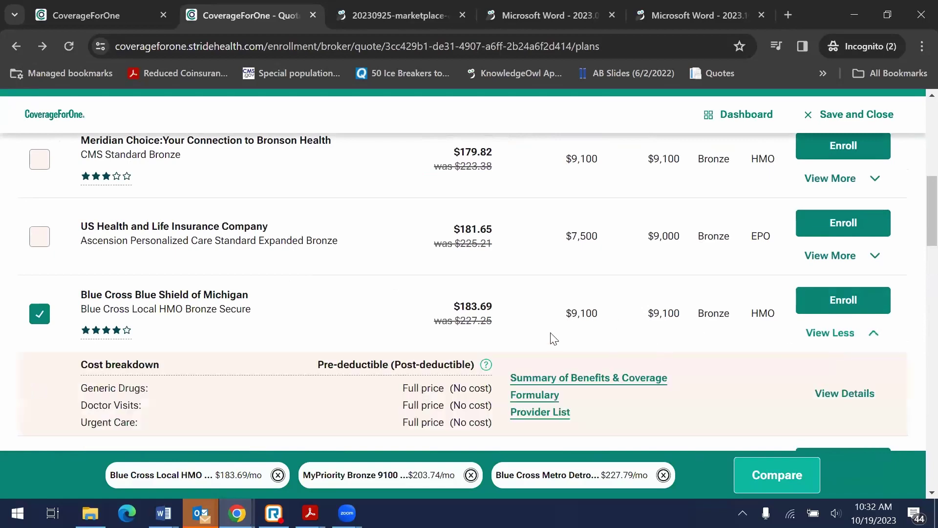
scroll(409, 317, "down", 2)
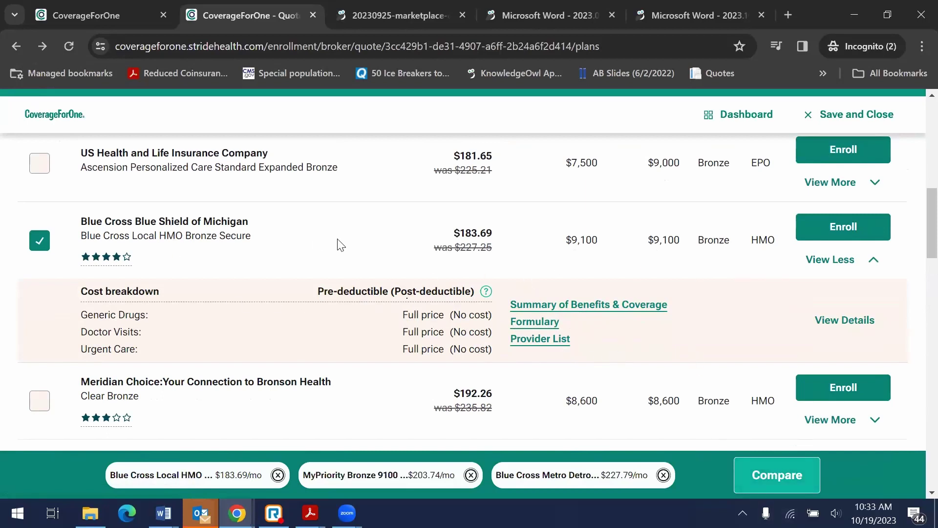
scroll(731, 309, "up", 7)
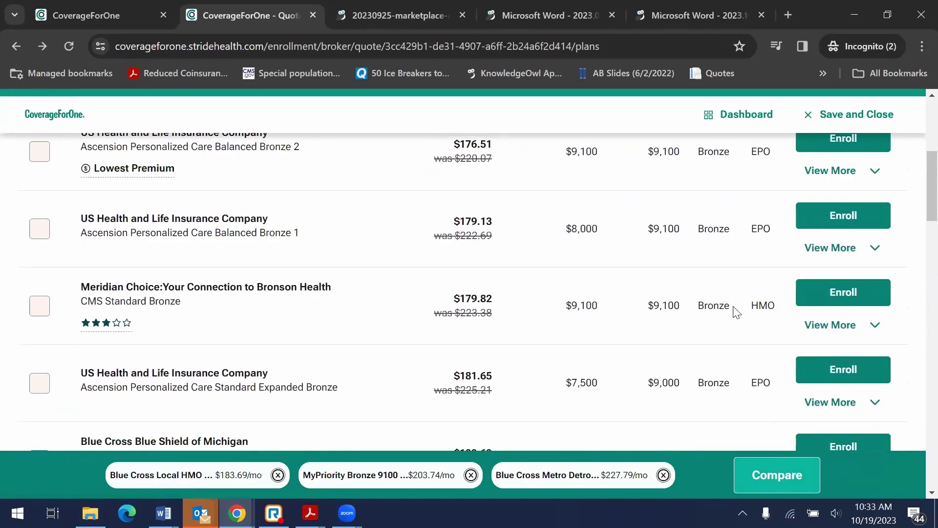
scroll(730, 308, "down", 5)
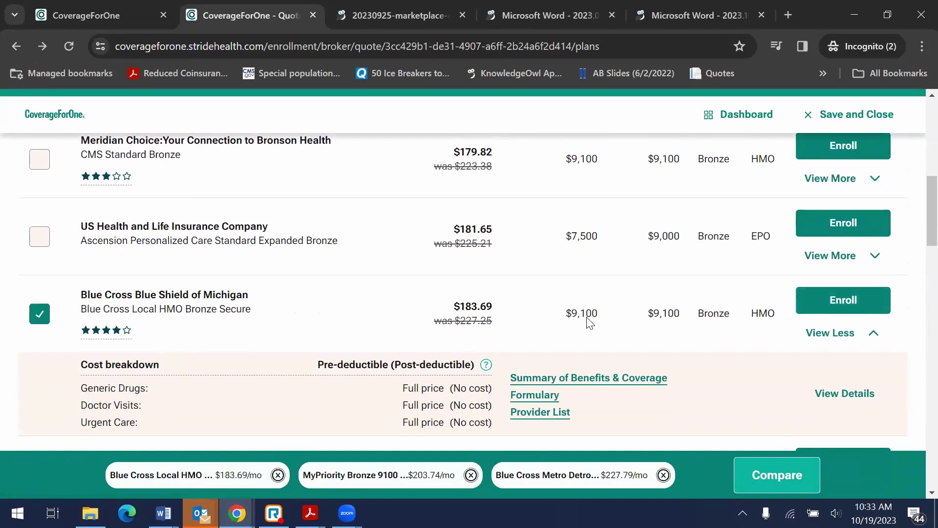
Step: Start enrollment in Blue Cross Local HMO Bronze Secure and enter the applicant's first and last name for the lead
left_click(837, 307)
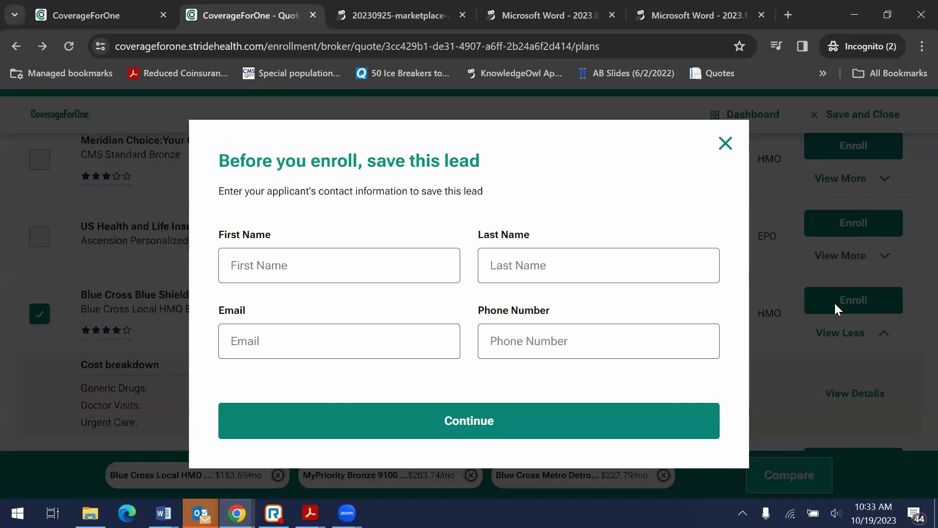
left_click(334, 265)
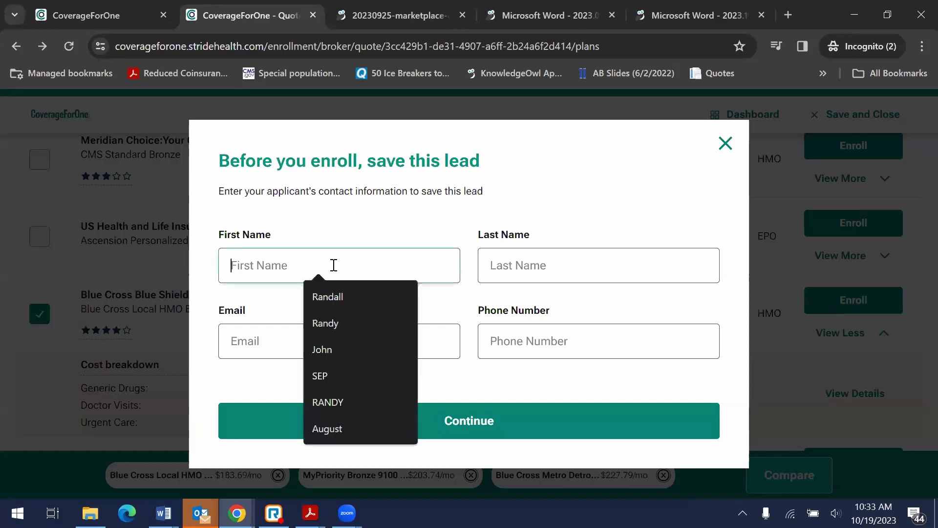
left_click(289, 259)
left_click(289, 263)
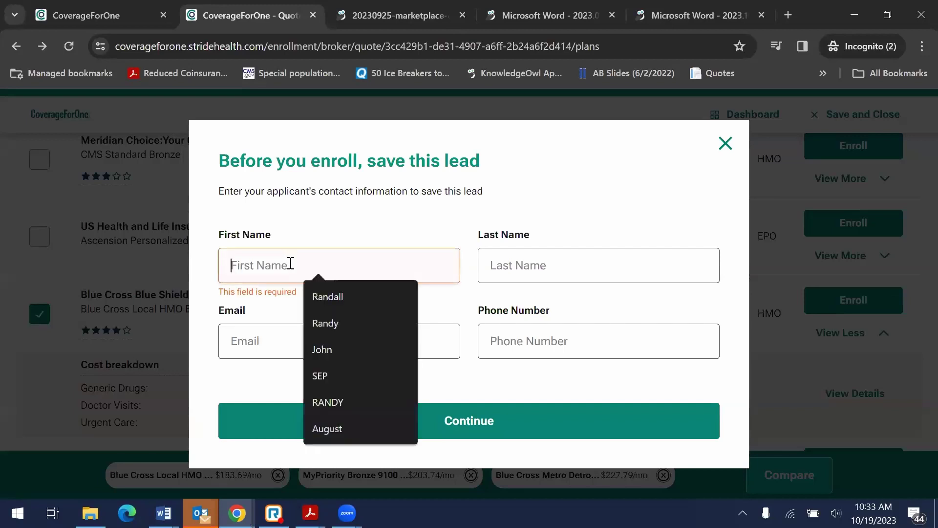
type("Sample")
key("Tab")
type("M")
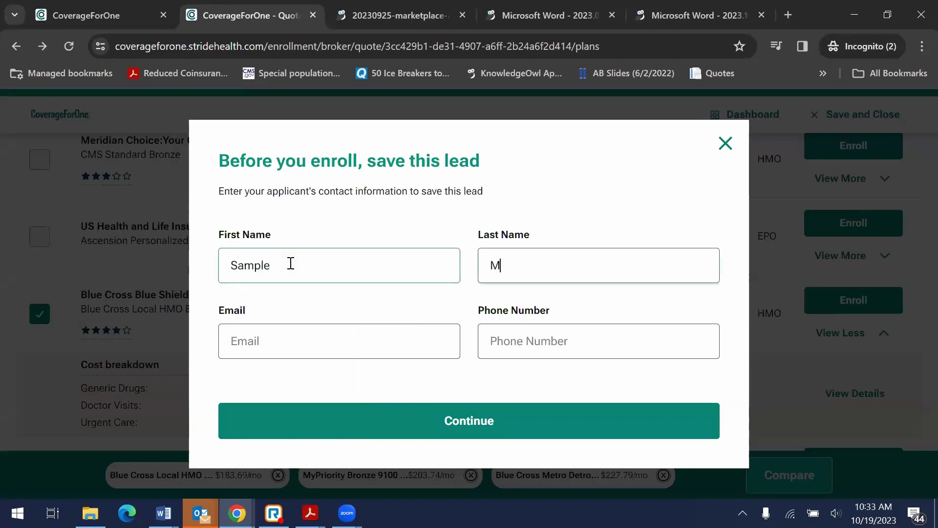
type("cSample")
Step: Fill in the applicant's email and phone number from the saved contact suggestion and save the lead
key("Tab")
type("rlo")
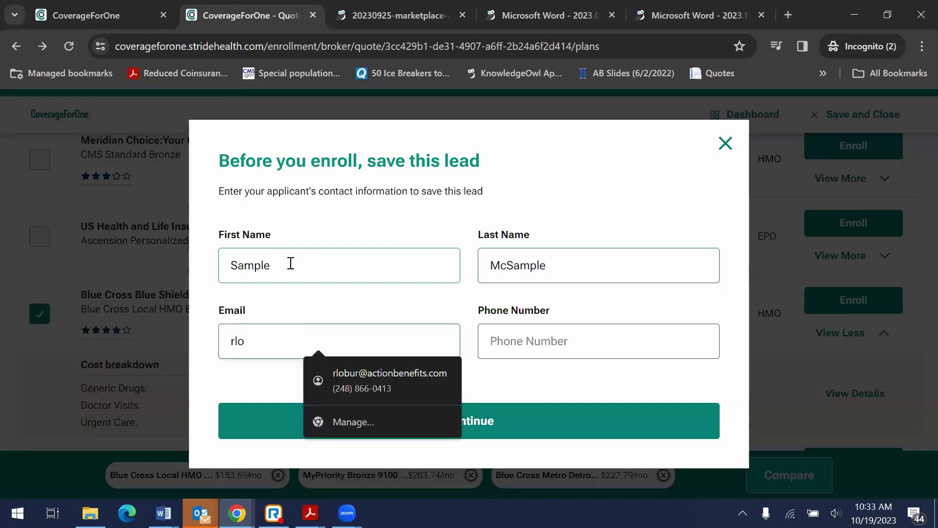
left_click(331, 375)
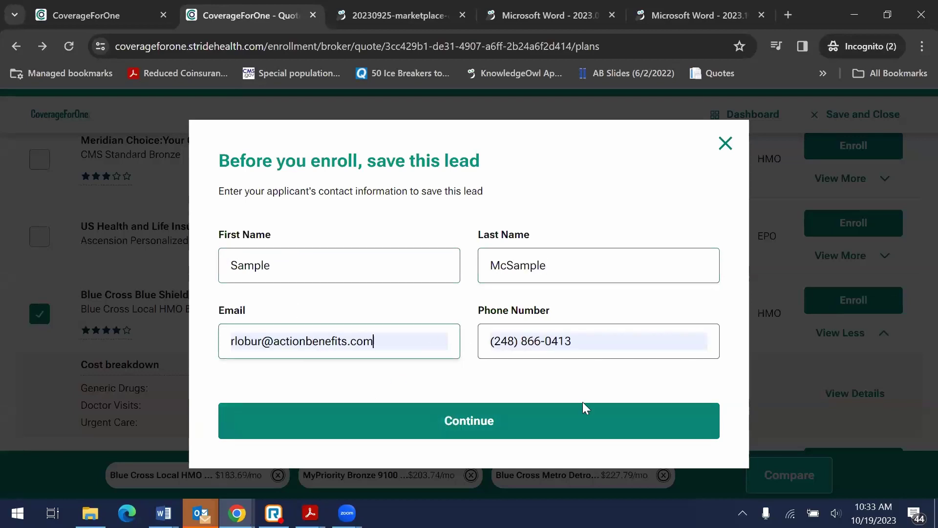
left_click(507, 419)
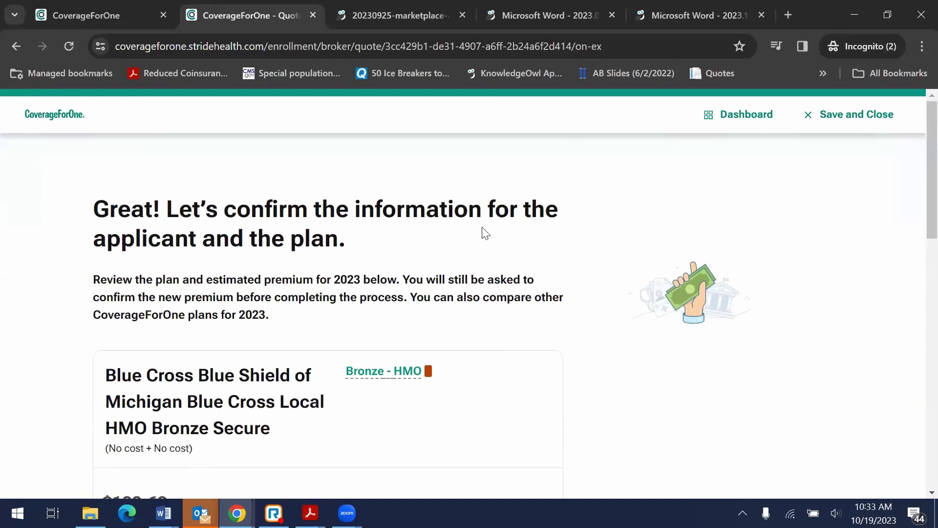
Step: Review the selected plan and applicant information, and continue through the enrollment introduction to the Marketplace search
scroll(485, 233, "down", 5)
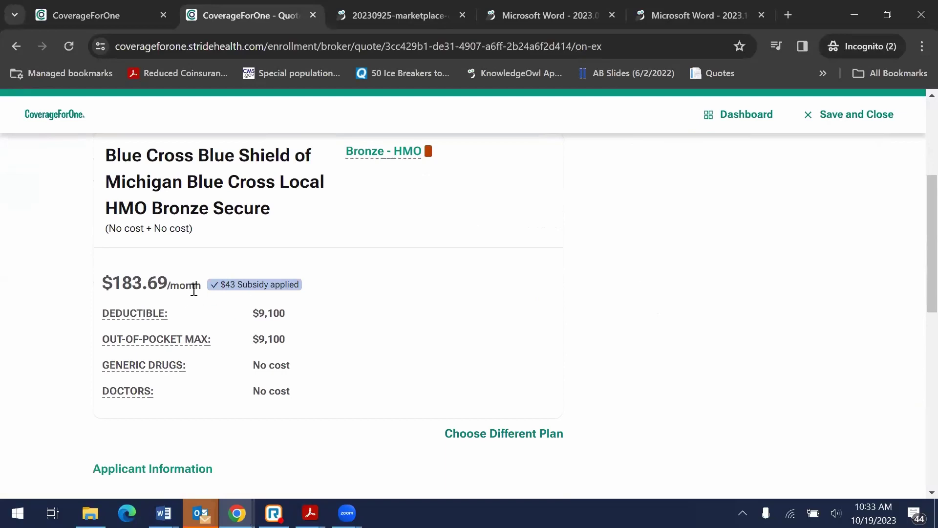
scroll(462, 352, "down", 2)
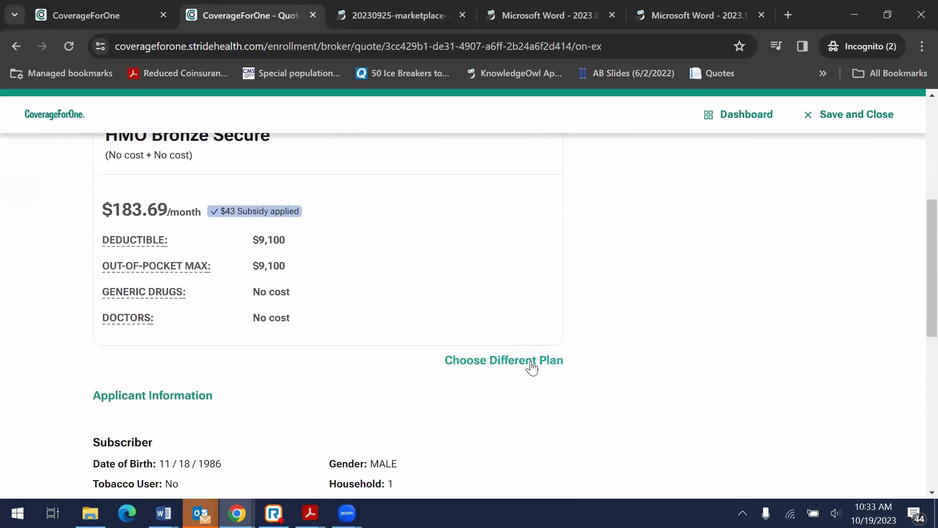
scroll(537, 367, "down", 1)
scroll(279, 330, "down", 2)
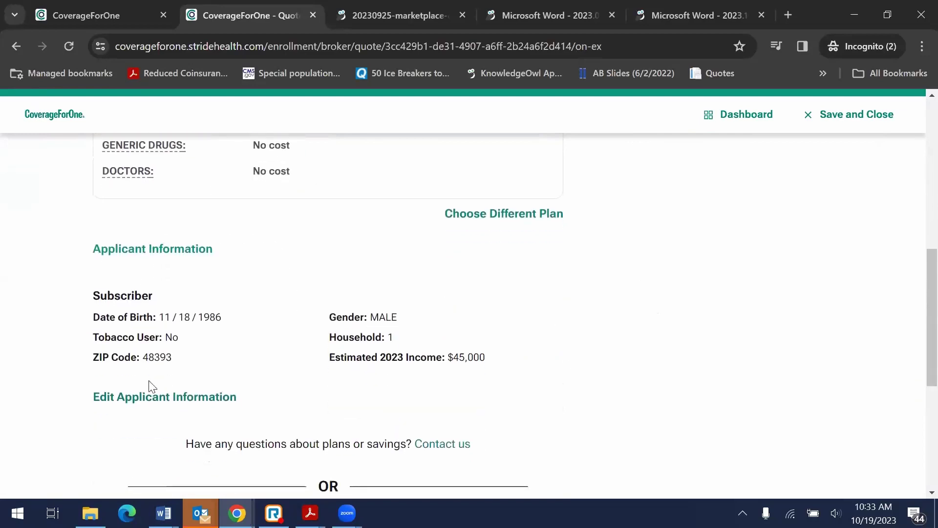
scroll(166, 327, "down", 2)
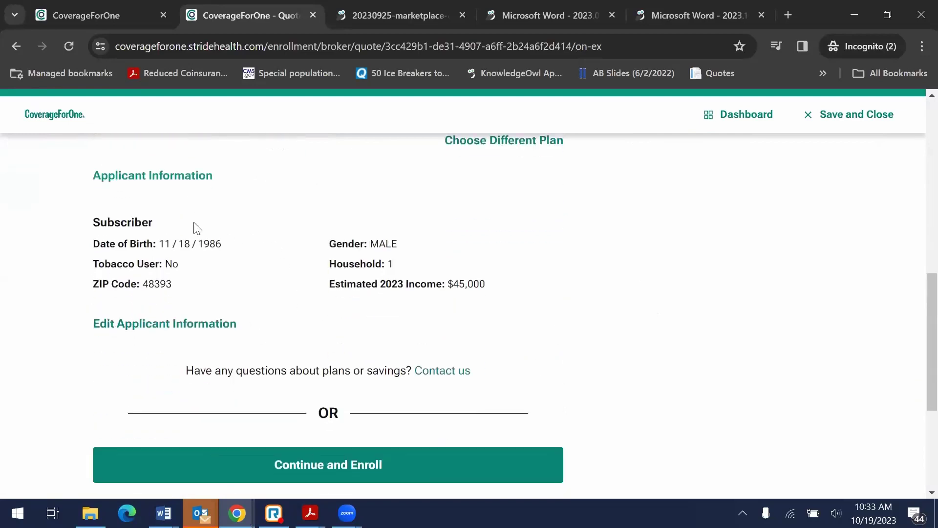
scroll(635, 344, "down", 2)
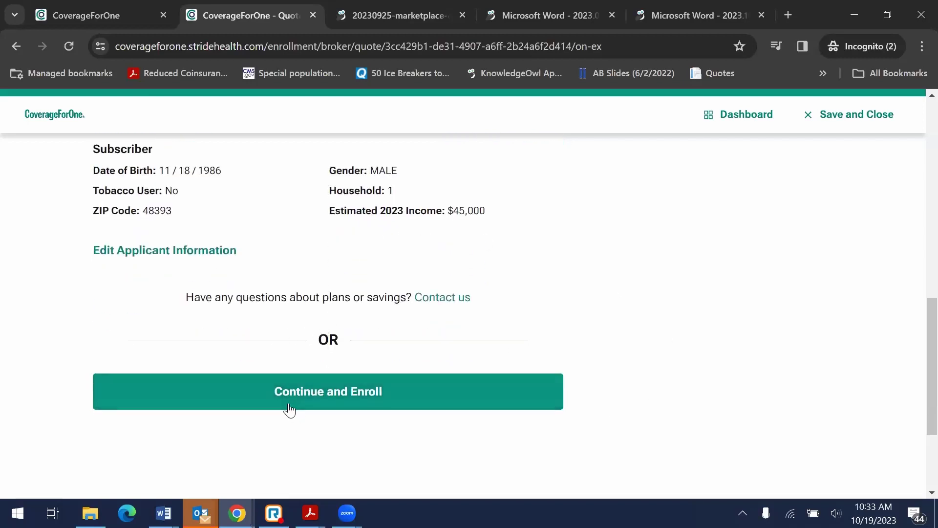
left_click(359, 397)
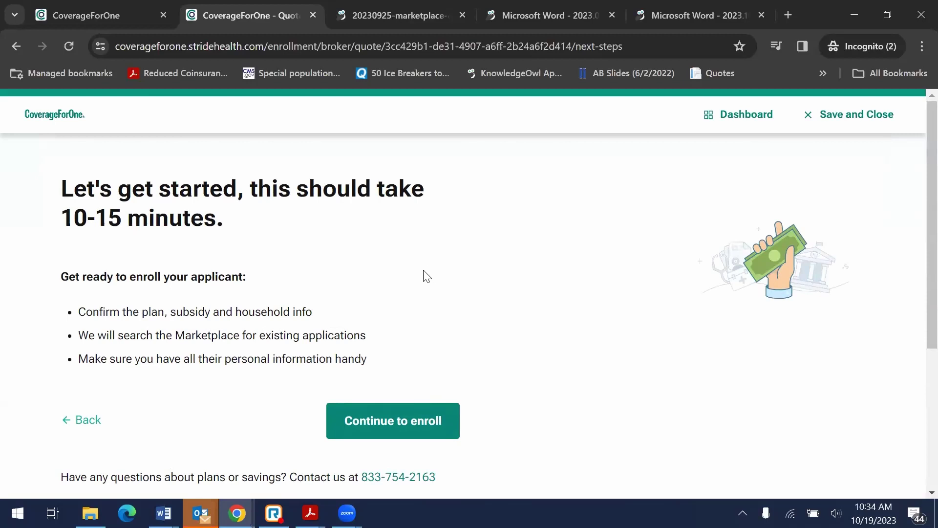
left_click(384, 422)
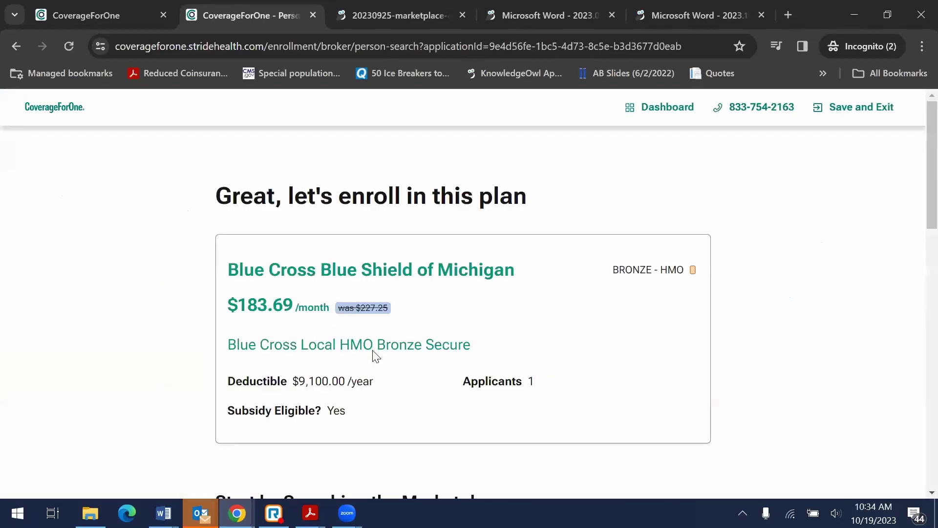
Step: Examine the Marketplace search form's consumer fields, coverage year and the attestation, permission and consent statements
scroll(488, 345, "down", 5)
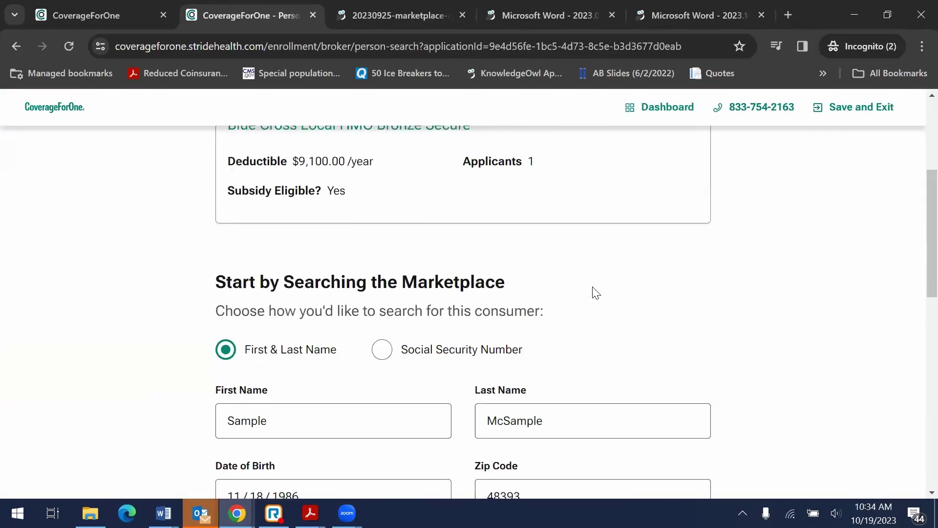
scroll(532, 220, "down", 1)
scroll(650, 249, "down", 2)
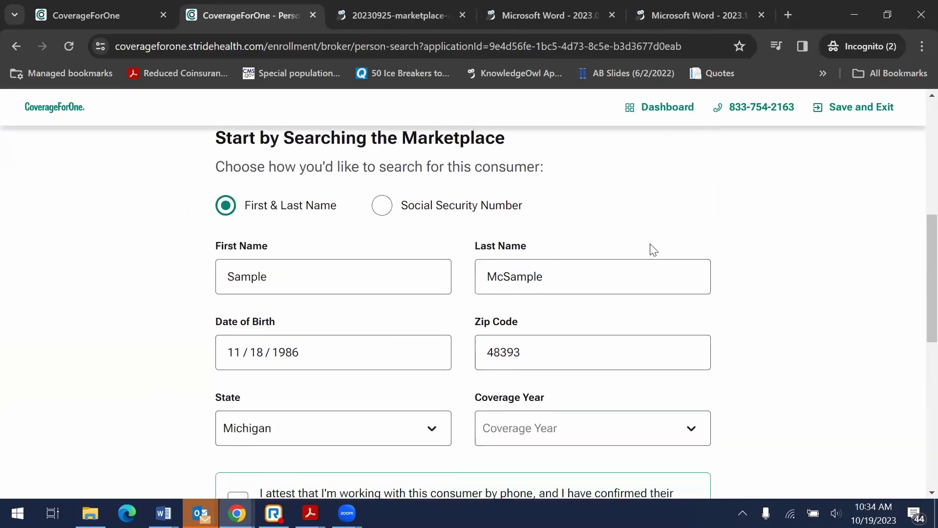
scroll(648, 251, "down", 1)
scroll(380, 226, "down", 1)
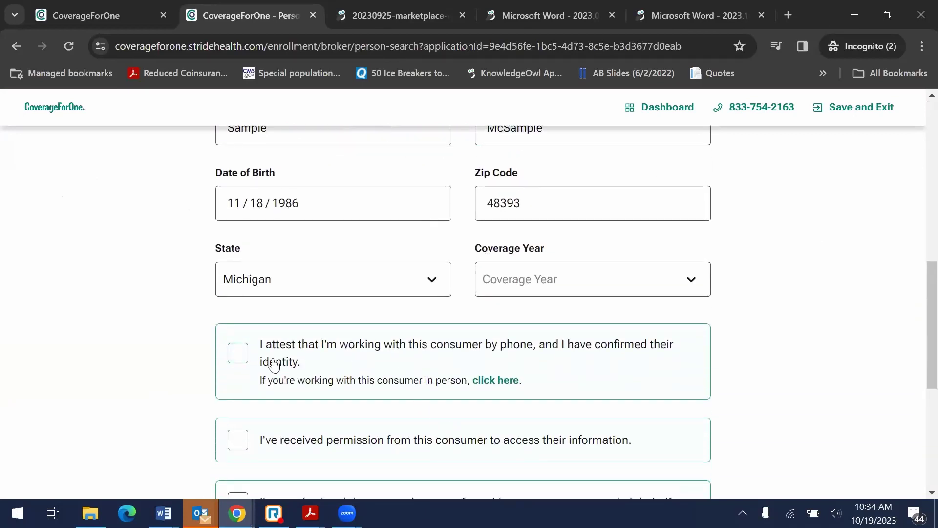
scroll(293, 347, "down", 1)
scroll(356, 342, "down", 1)
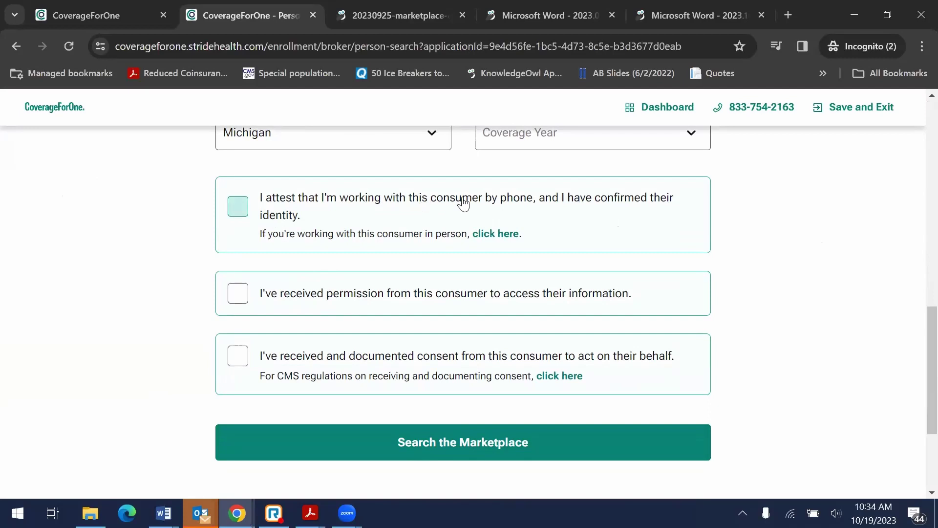
Step: Mark that permission to access the consumer's information and documented consent to act on their behalf have been received
left_click(242, 211)
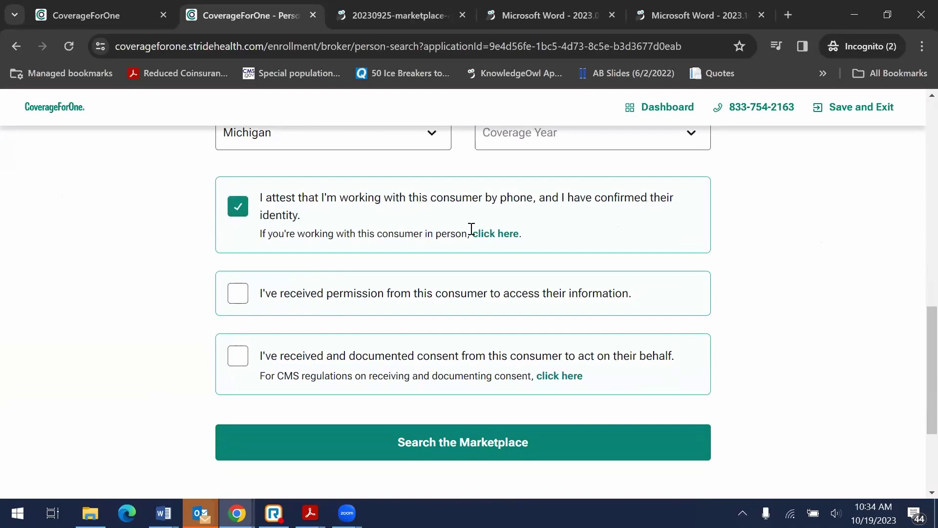
left_click(239, 211)
scroll(337, 273, "down", 1)
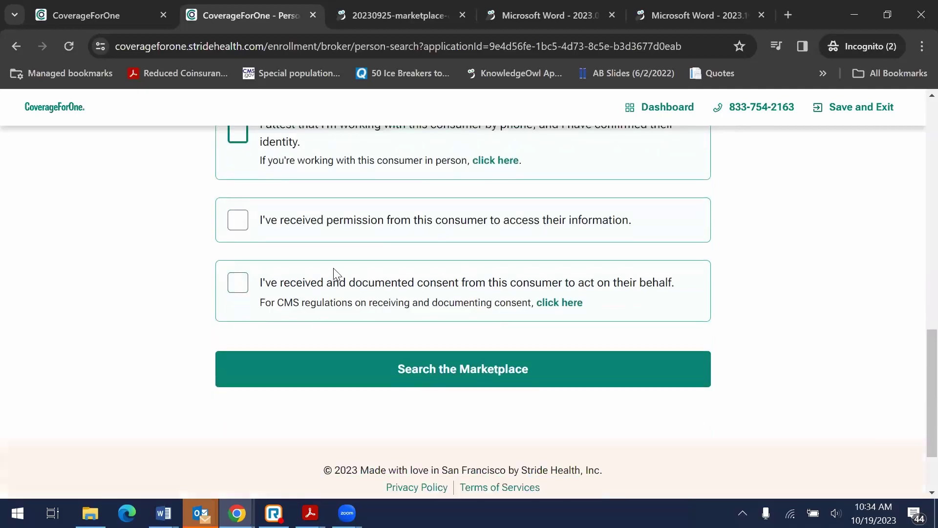
left_click(236, 225)
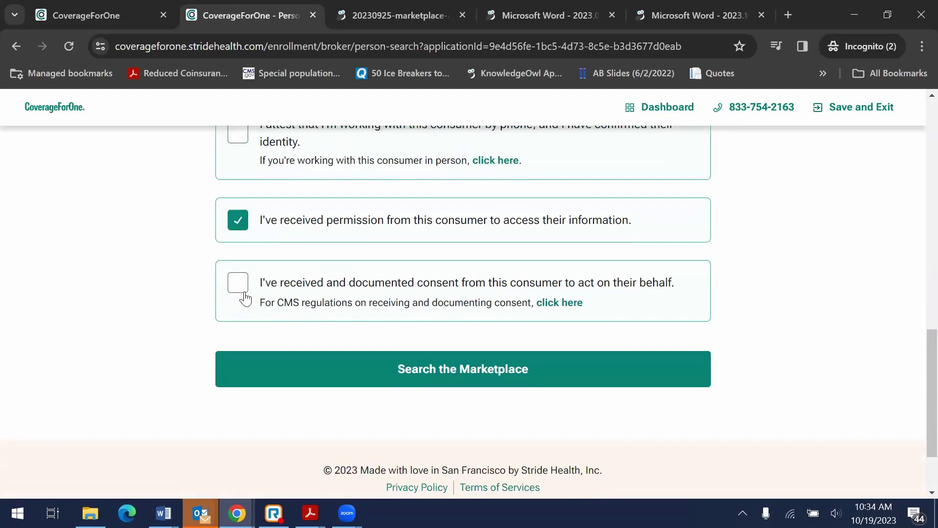
left_click(241, 286)
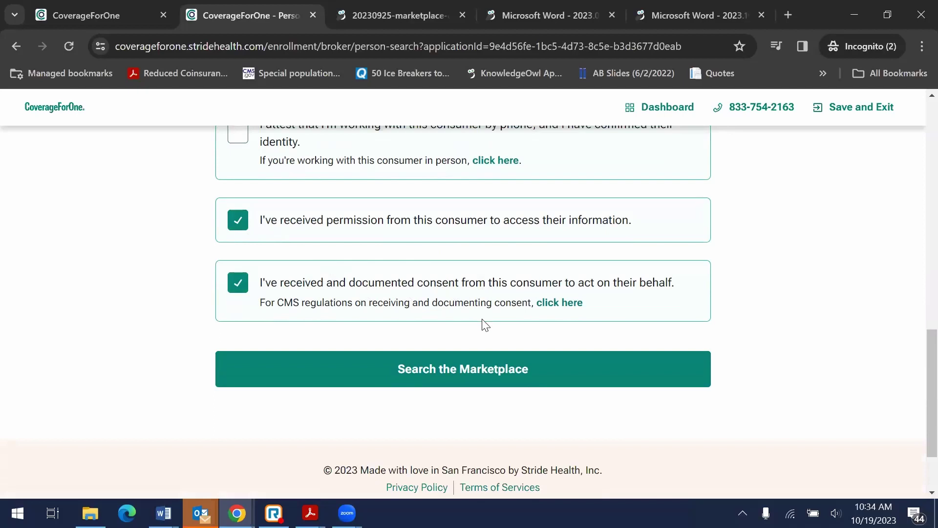
Step: Look over the Marketplace consent form and the consumer profile documents, and return to the Marketplace search form
left_click(370, 9)
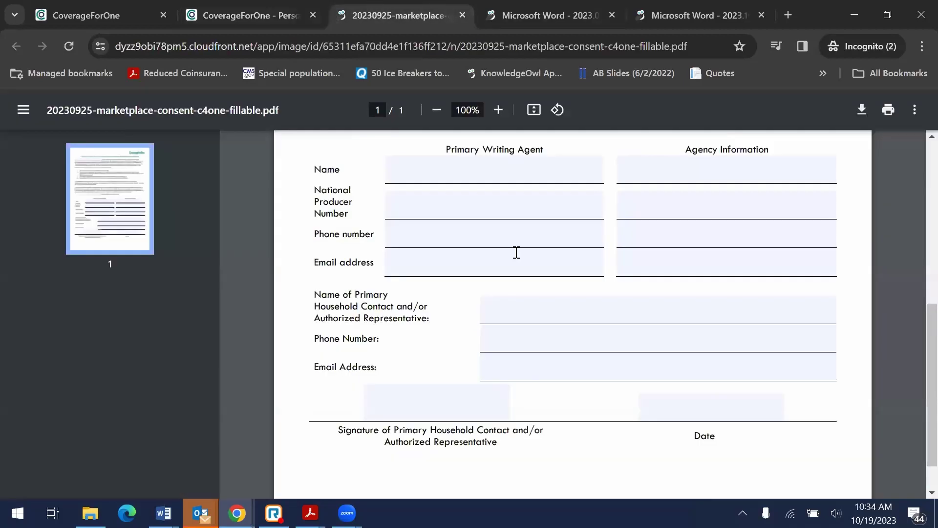
scroll(512, 257, "up", 5)
scroll(508, 261, "up", 3)
left_click(548, 15)
left_click(699, 15)
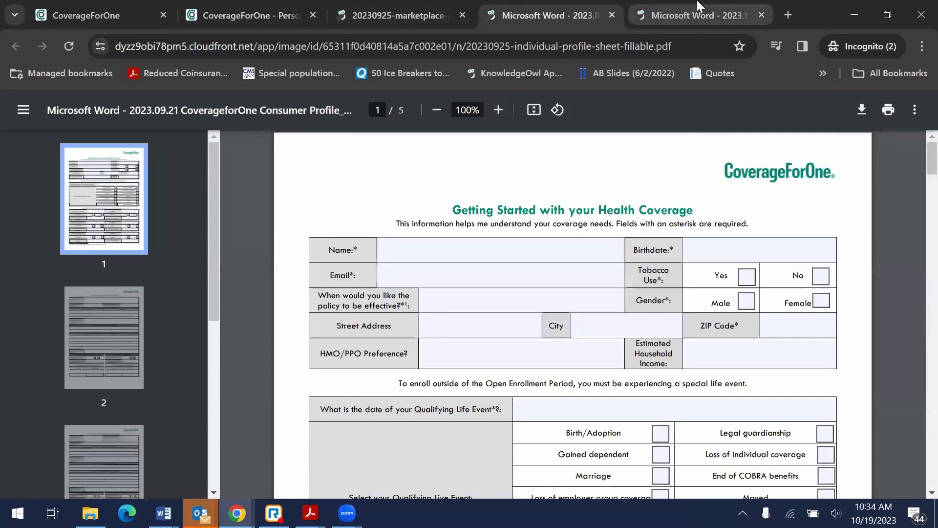
left_click(563, 9)
left_click(396, 12)
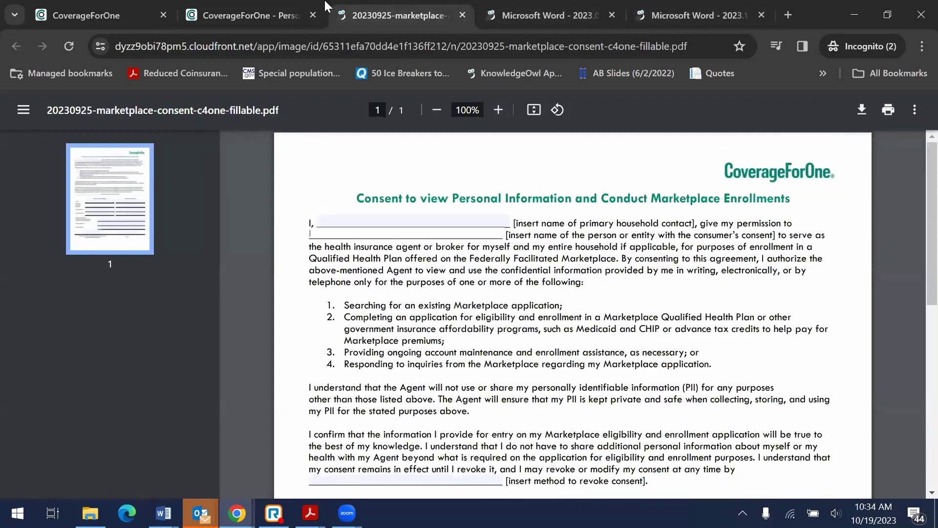
left_click(254, 7)
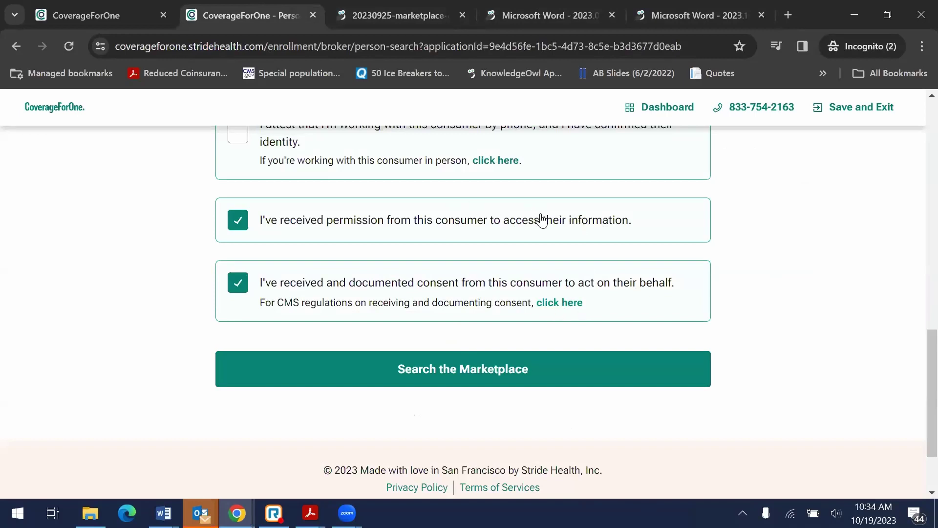
left_click(398, 15)
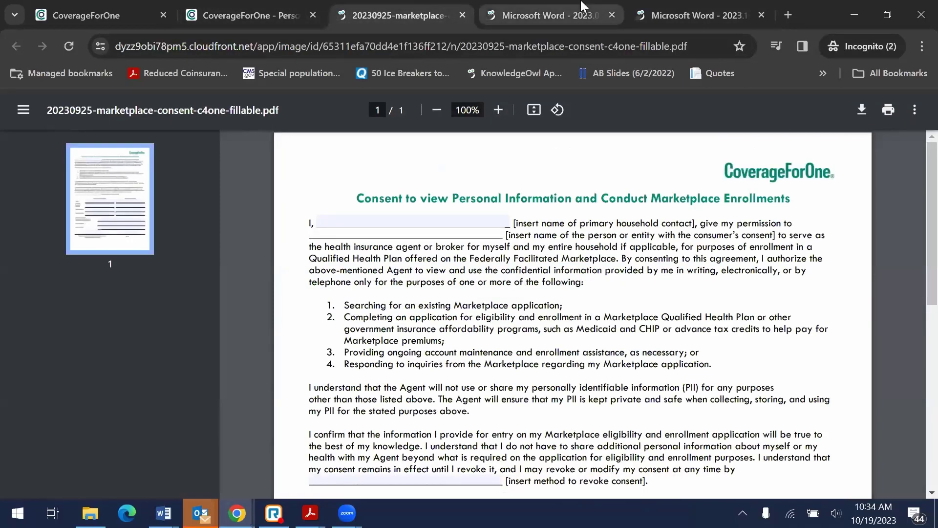
left_click(548, 15)
left_click(699, 15)
left_click(399, 15)
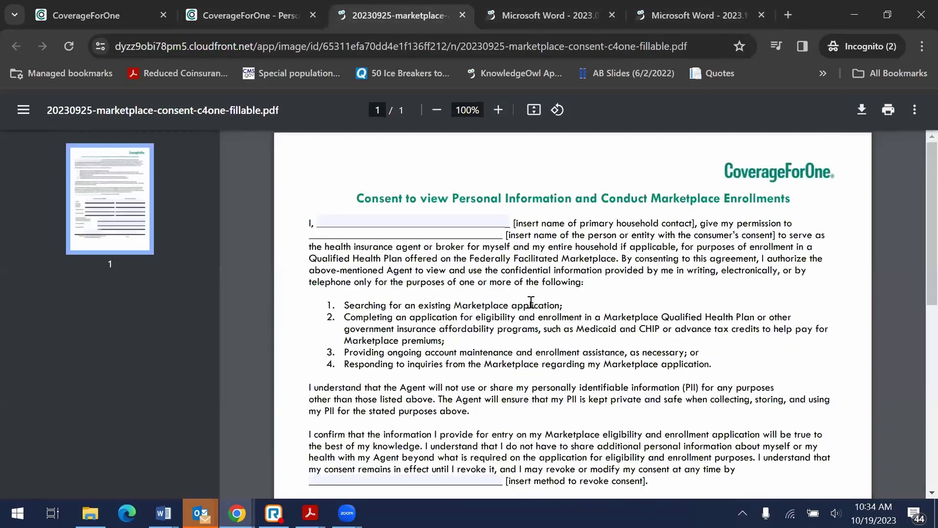
left_click(230, 12)
Step: Attest to working with the consumer by phone with confirmed identity, and search the Marketplace by first and last name
scroll(457, 242, "up", 10)
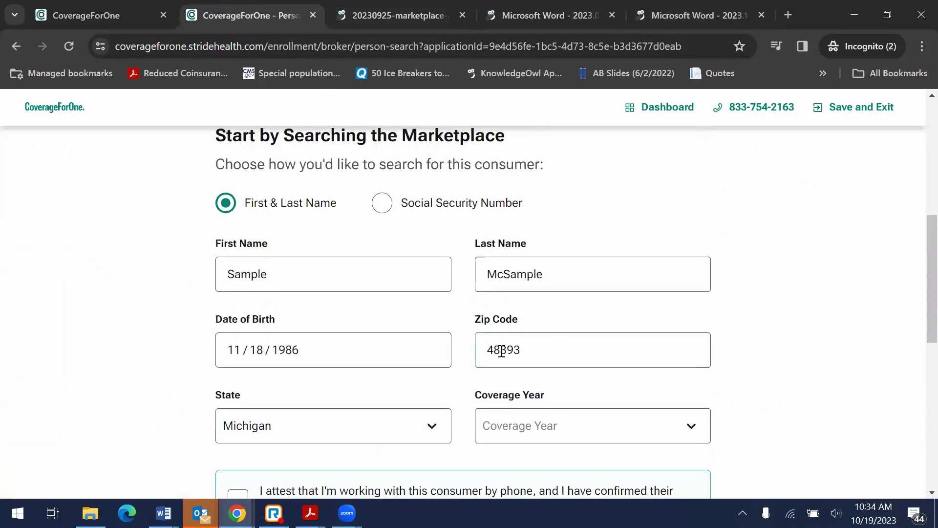
scroll(719, 306, "down", 6)
scroll(544, 342, "down", 5)
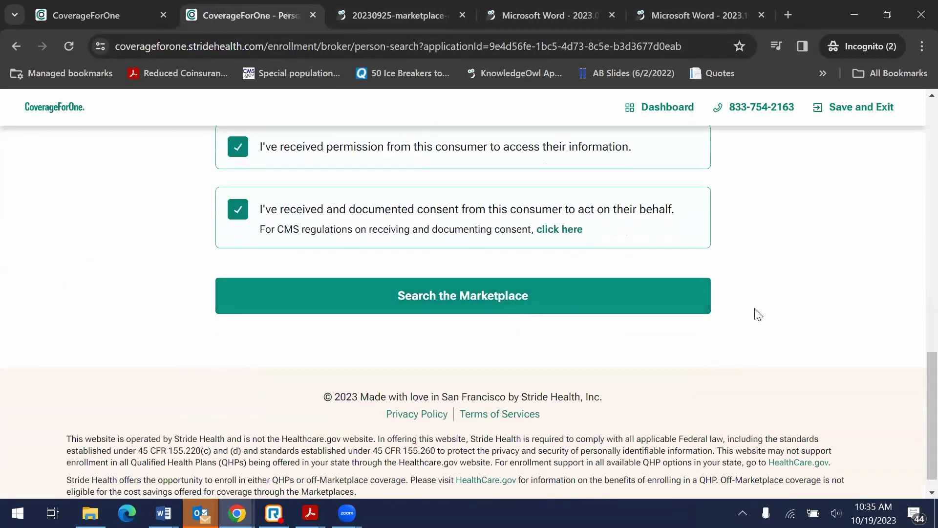
left_click(694, 309)
scroll(316, 252, "up", 5)
left_click(238, 394)
scroll(630, 378, "down", 3)
scroll(630, 378, "down", 1)
left_click(580, 423)
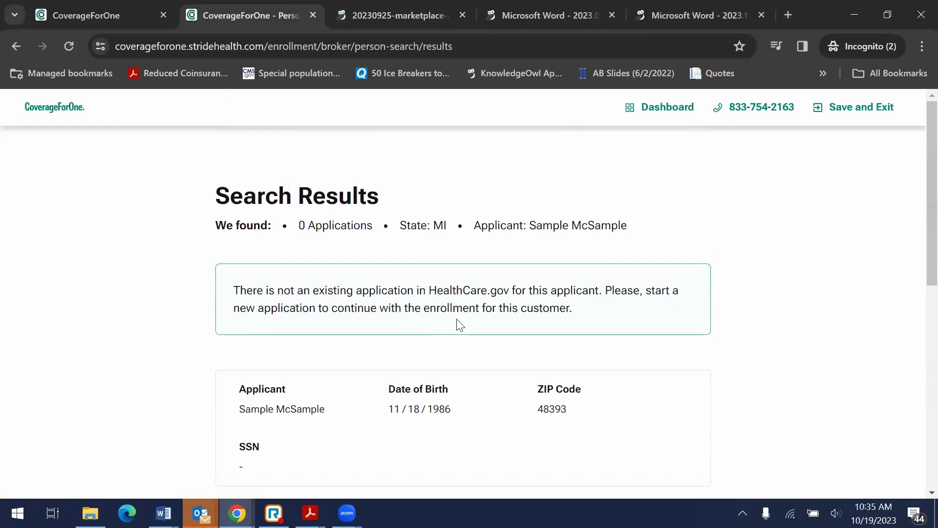
Step: Start a new application and continue with Michigan as the coverage state and 2023 as the coverage year
scroll(457, 323, "down", 1)
scroll(462, 332, "down", 3)
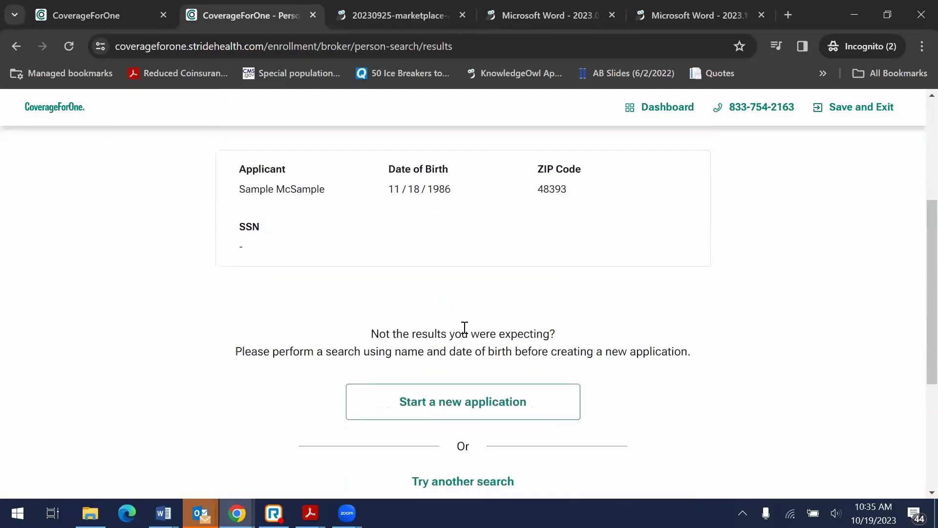
left_click(475, 338)
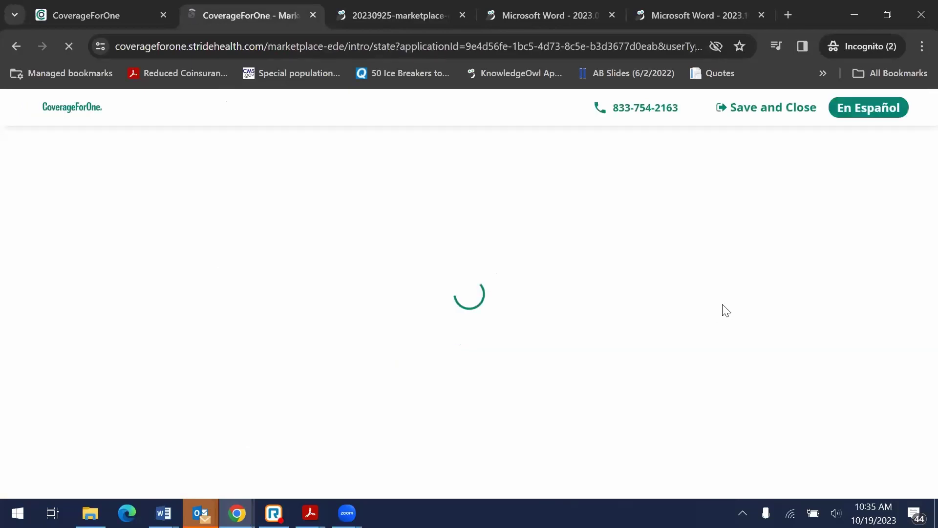
scroll(479, 388, "down", 2)
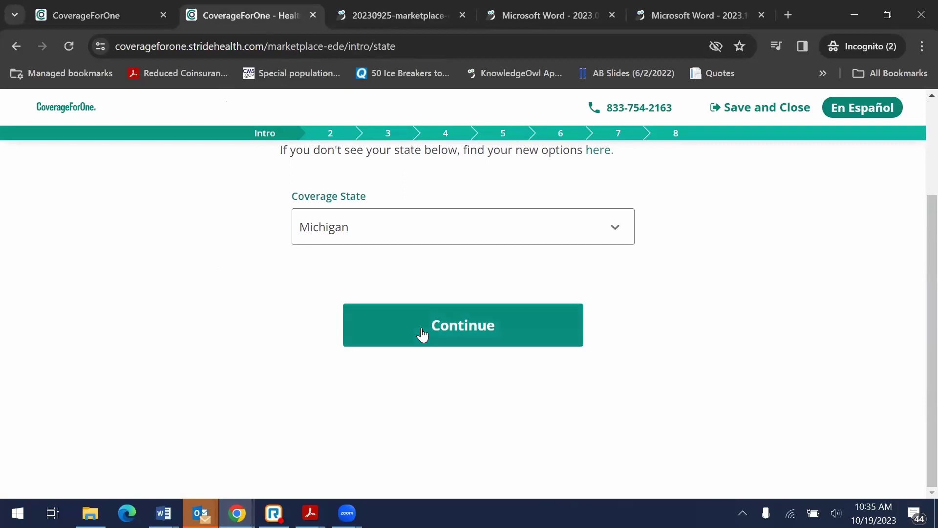
scroll(475, 360, "up", 1)
left_click(469, 394)
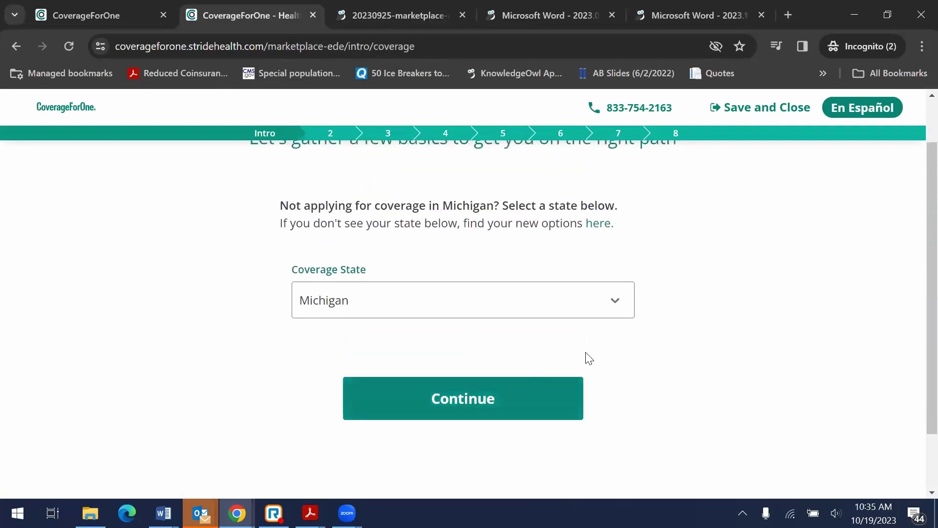
scroll(587, 347, "down", 4)
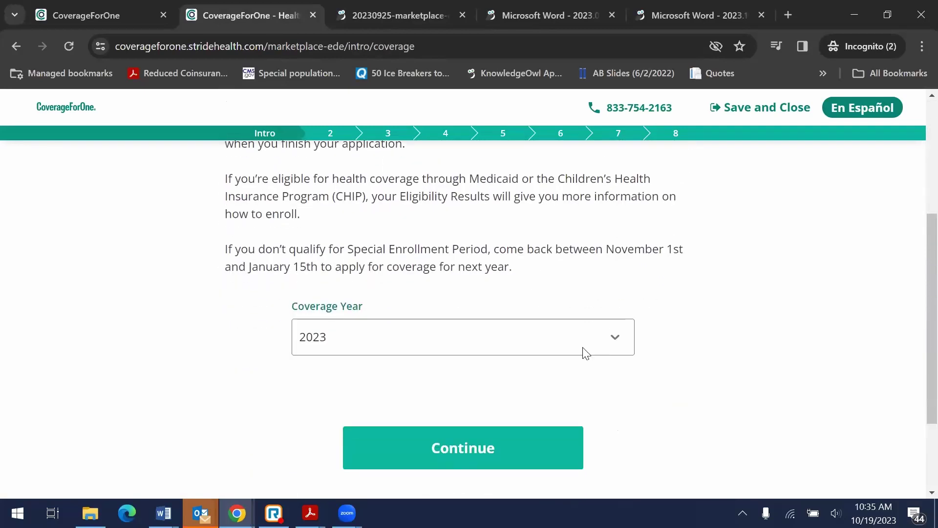
left_click(463, 448)
Step: Agree to all three disclaimer statements on data use, true answers and broker authorization, and continue to the personal information
scroll(538, 313, "down", 3)
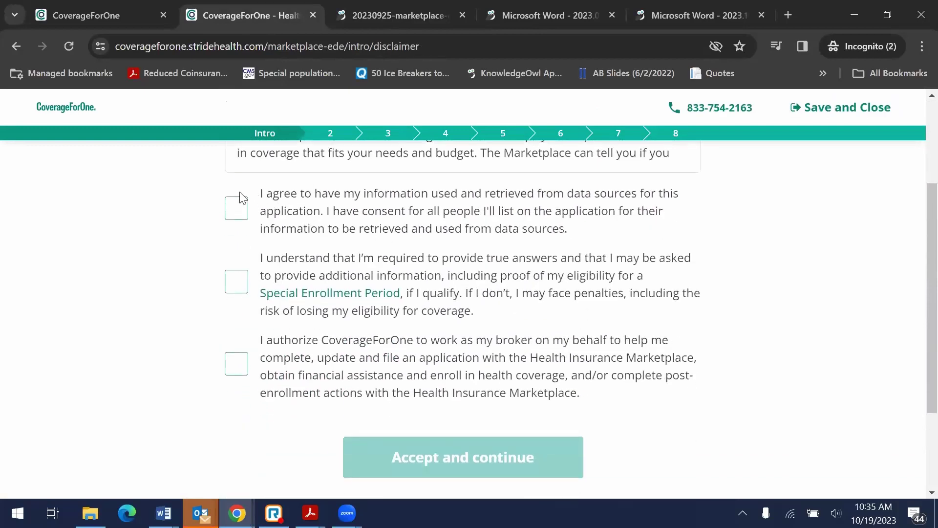
left_click(234, 210)
left_click(238, 281)
left_click(234, 364)
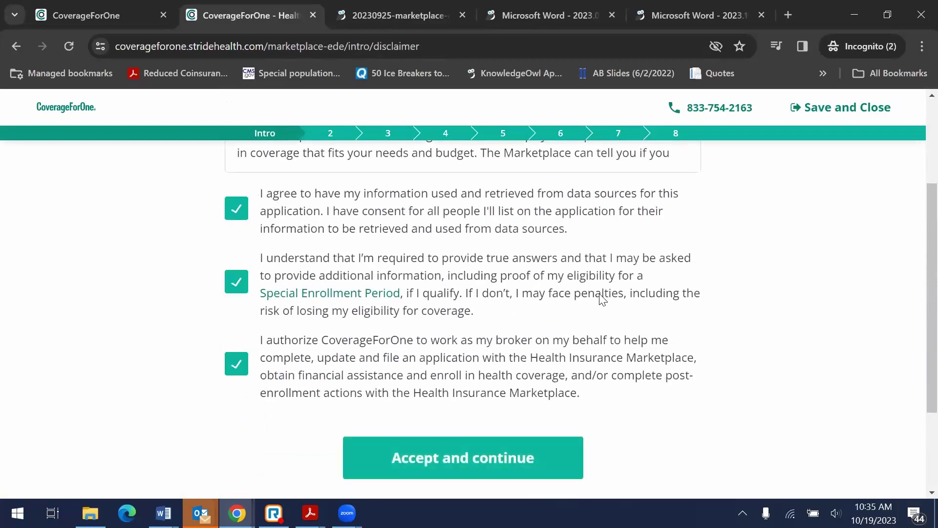
scroll(586, 297, "up", 3)
scroll(587, 298, "down", 3)
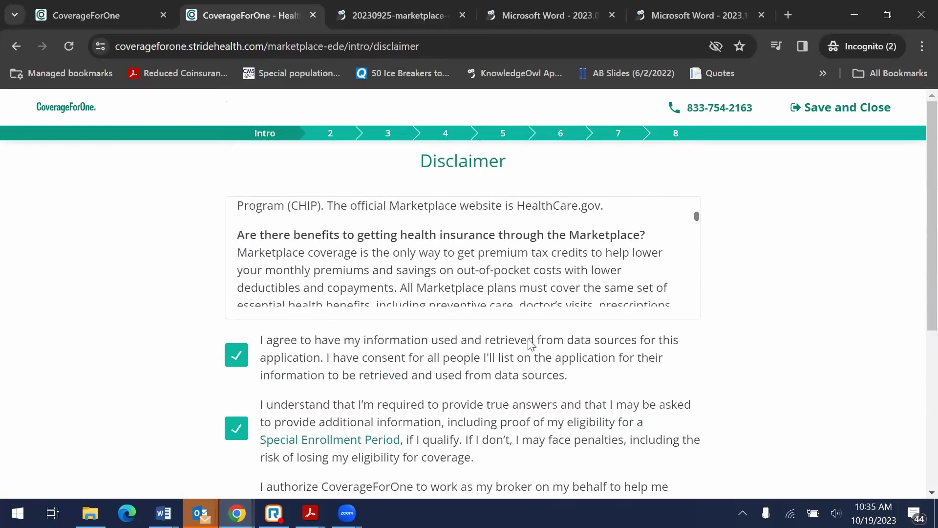
scroll(520, 362, "down", 5)
left_click(482, 397)
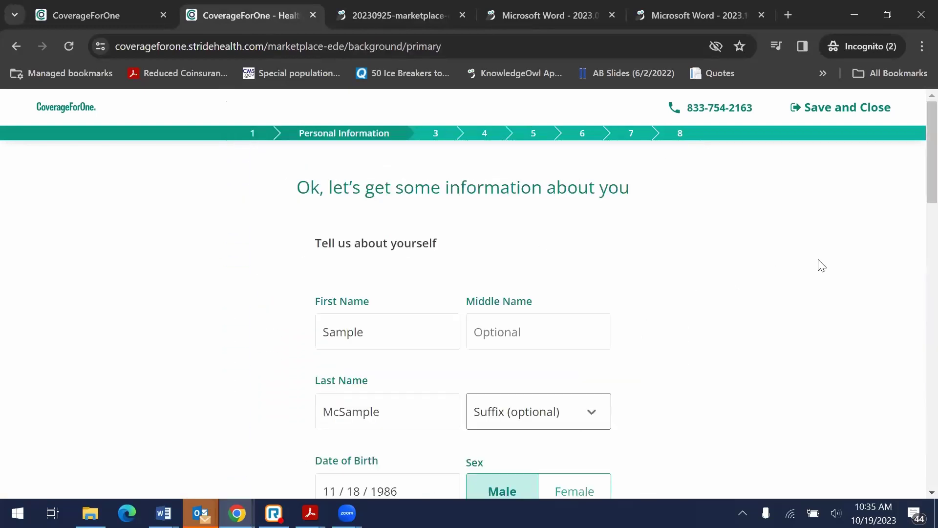
Step: Review the applicant's prefilled details, and mark and confirm that the applicant doesn't have a Social Security Number
scroll(661, 253, "down", 6)
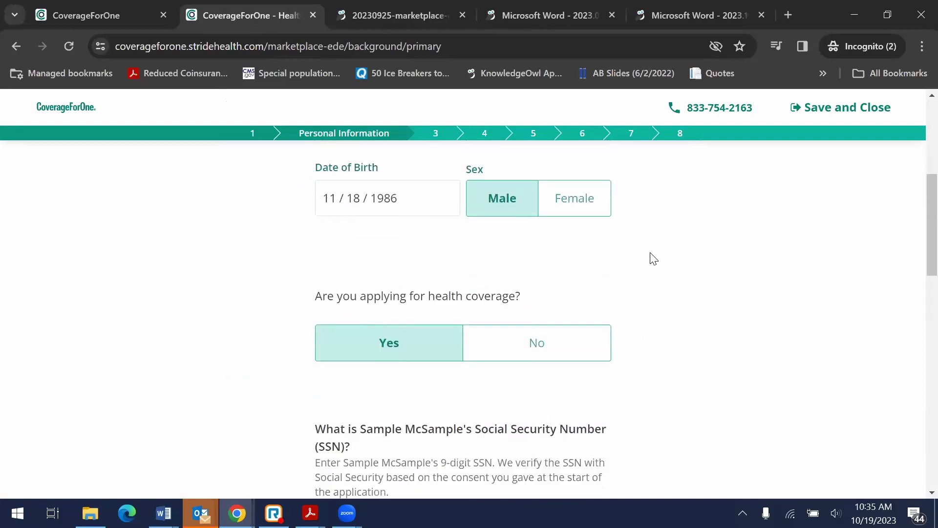
scroll(658, 337, "down", 3)
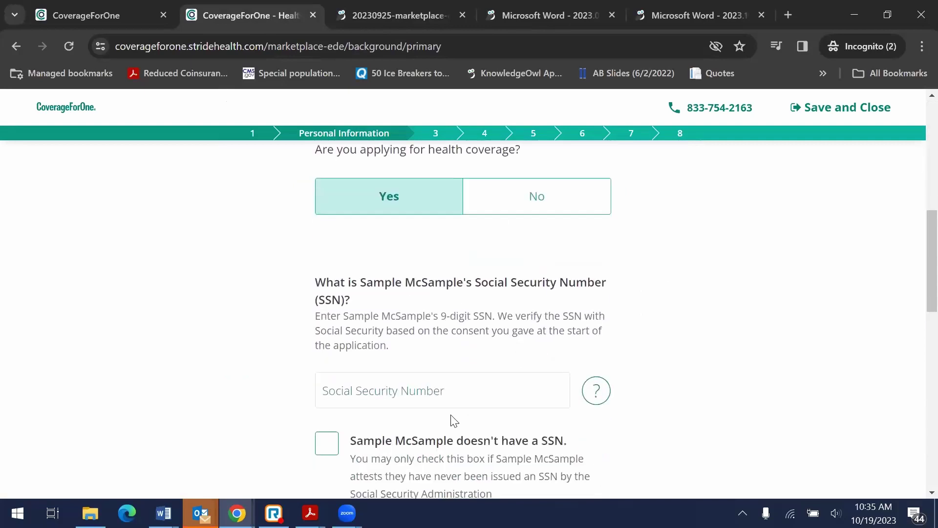
scroll(512, 376, "down", 5)
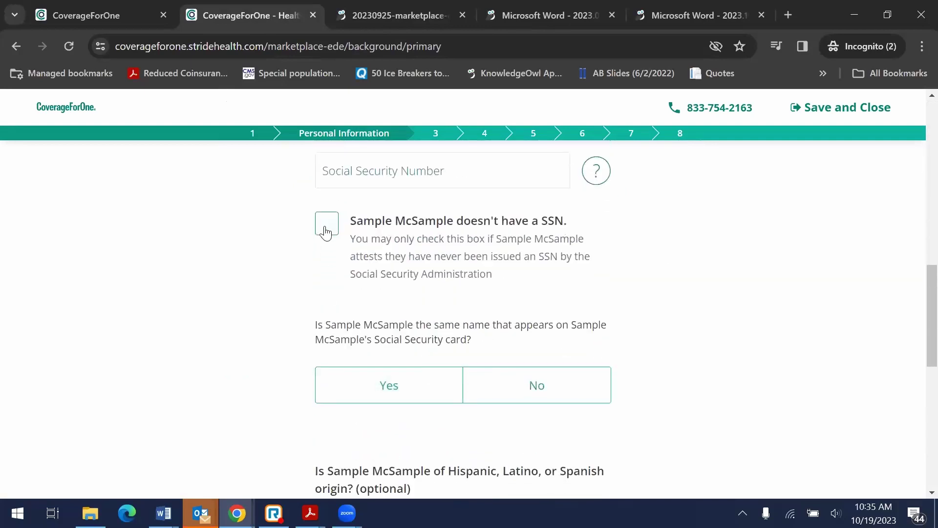
left_click(325, 226)
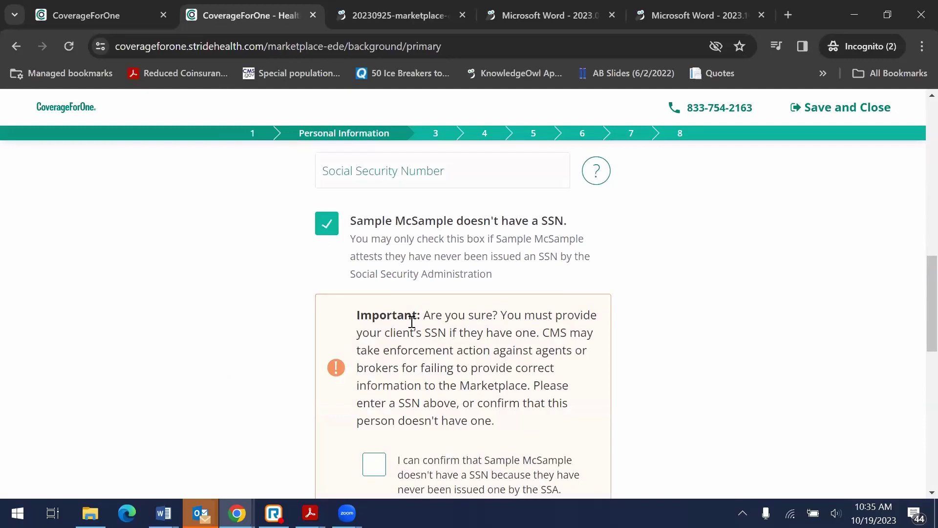
scroll(703, 350, "down", 2)
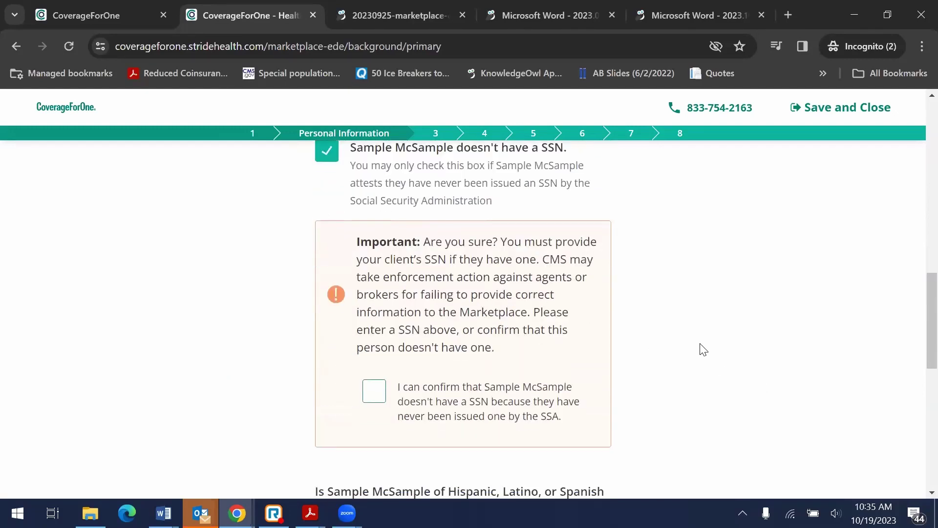
scroll(404, 210, "down", 2)
left_click(376, 320)
Step: Answer No to Hispanic, Latino, or Spanish origin, view the optional race choices without selecting any, and save the personal information
scroll(259, 275, "down", 3)
scroll(281, 237, "down", 3)
left_click(574, 271)
scroll(811, 268, "down", 3)
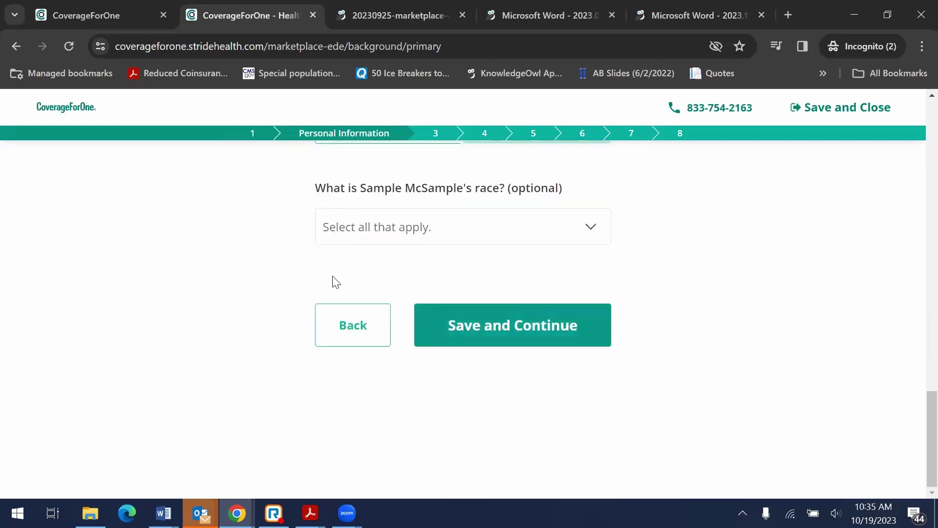
left_click(484, 226)
scroll(708, 224, "down", 10)
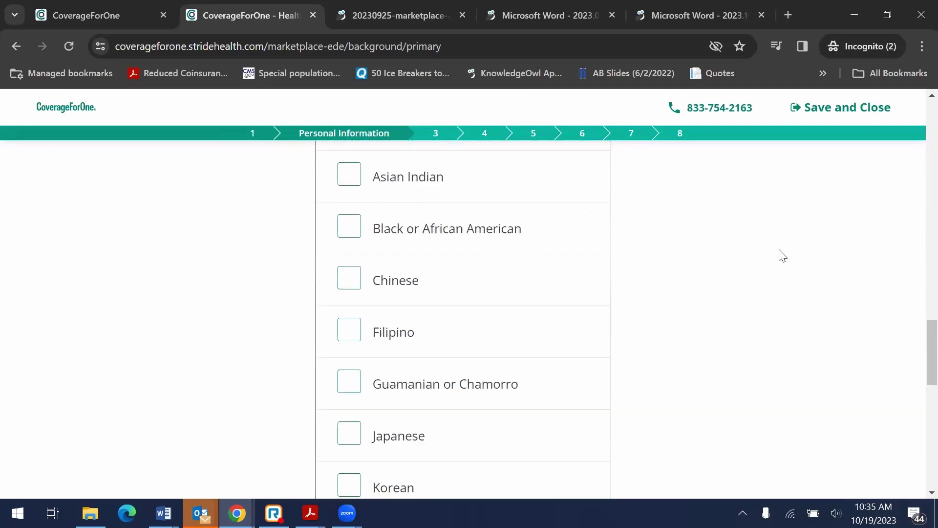
scroll(779, 293, "down", 4)
left_click(512, 391)
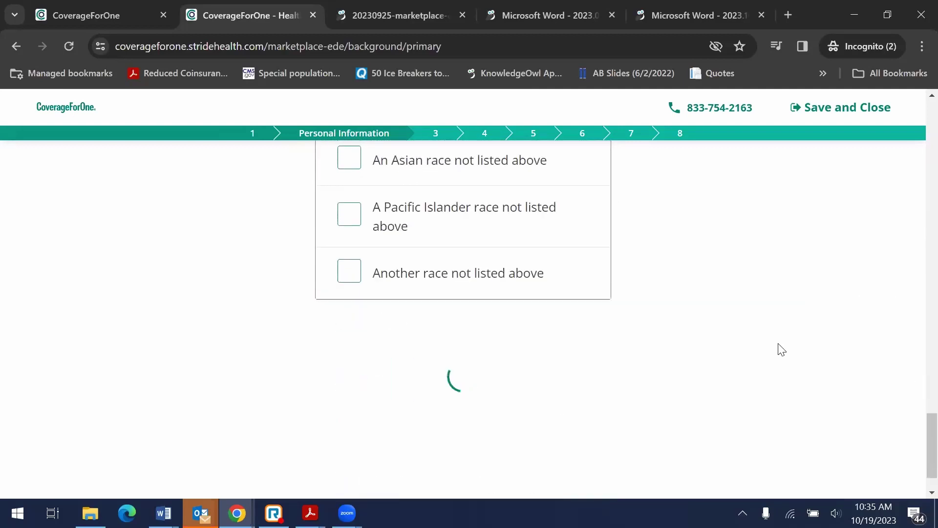
Step: Fill in the email address and phone number from the saved contact suggestion, and choose Email for application notices
left_click(417, 304)
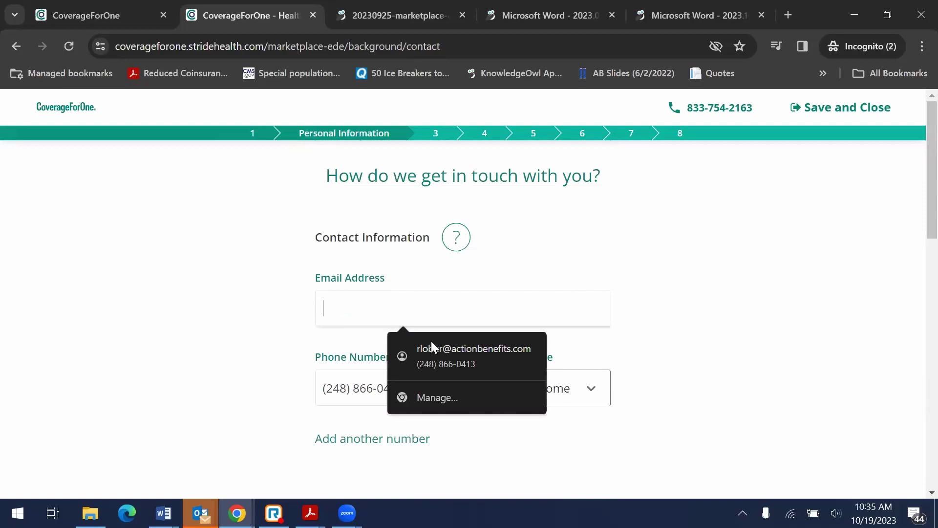
left_click(430, 347)
scroll(692, 247, "down", 1)
scroll(694, 248, "down", 5)
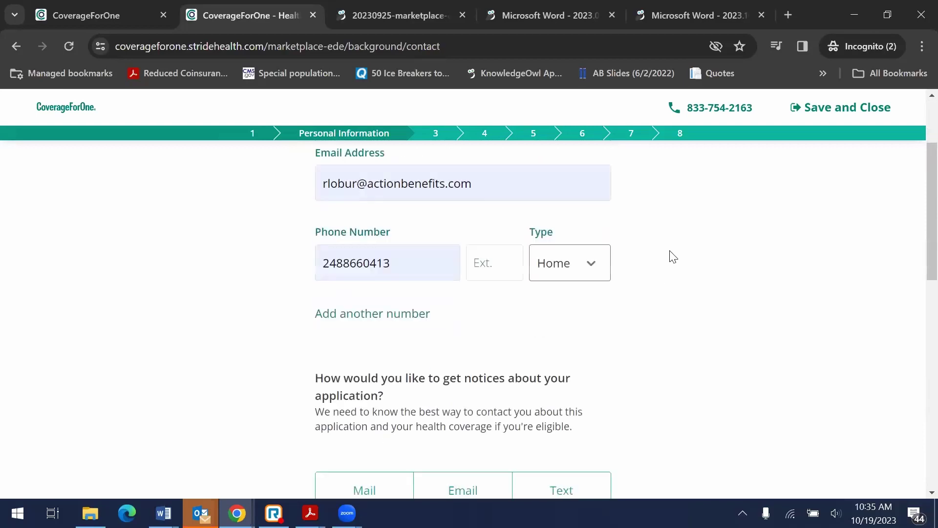
left_click(418, 318)
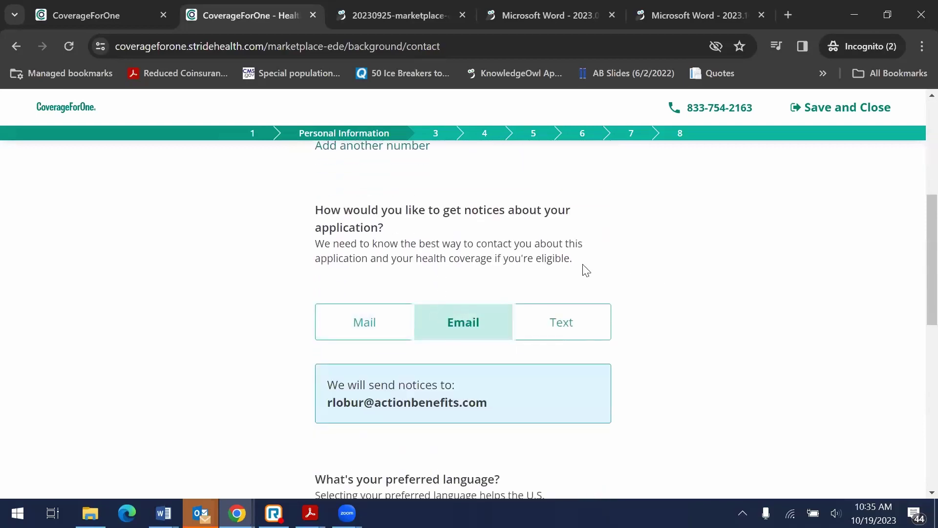
scroll(753, 230, "down", 5)
scroll(549, 324, "up", 3)
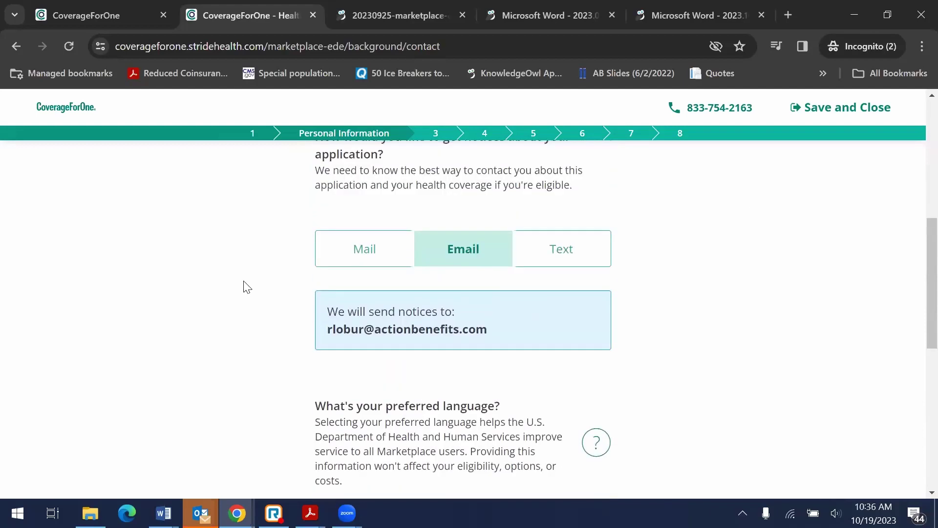
scroll(546, 265, "down", 6)
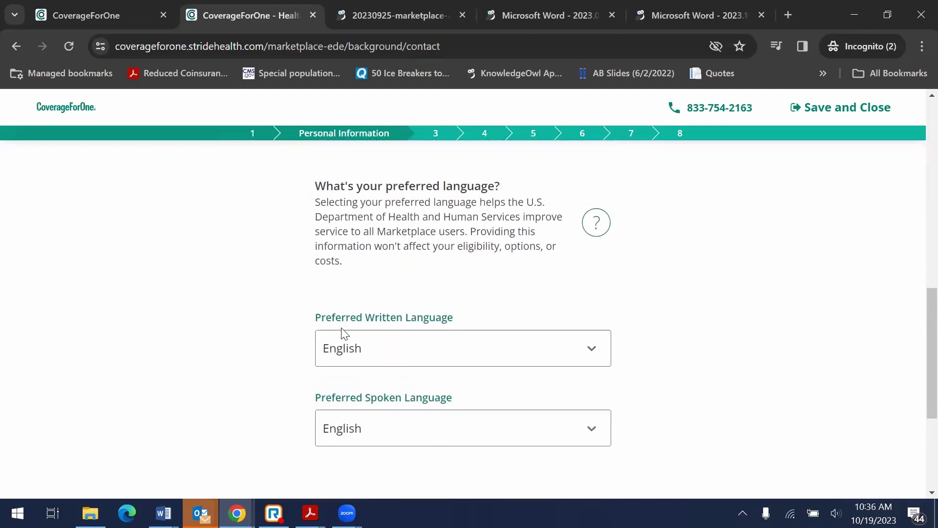
Step: Save the contact details with English as the preferred written and spoken language, and save and close the application at the home address page
scroll(515, 309, "down", 3)
left_click(486, 331)
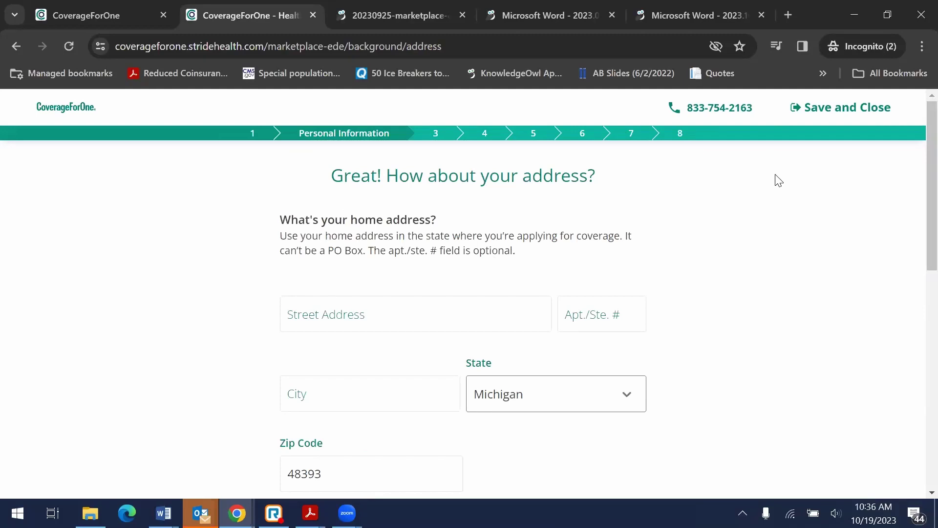
left_click(832, 114)
scroll(588, 230, "down", 3)
left_click(446, 427)
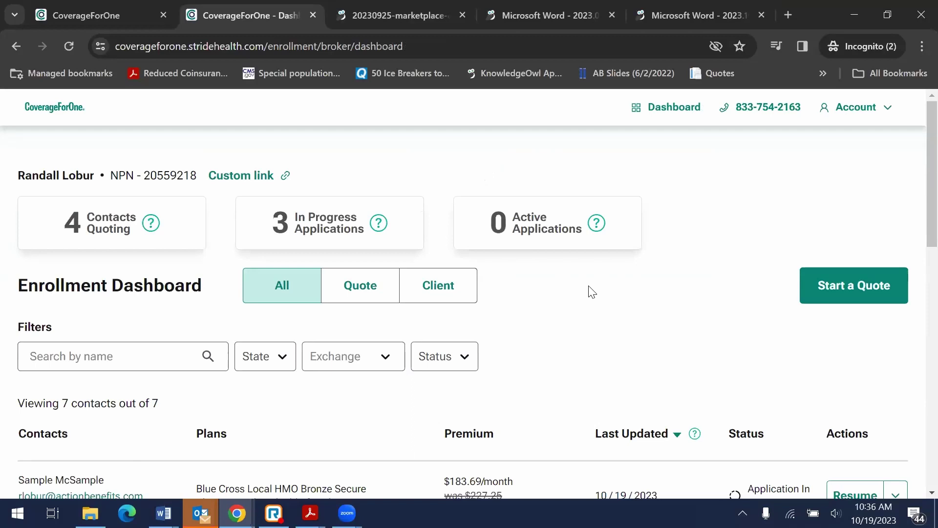
Step: View the client record behind the MyPriority Standard Bronze 7500 quote, review its enrollment status and contact information, and return to the enrollment dashboard
scroll(634, 272, "down", 3)
scroll(603, 276, "down", 3)
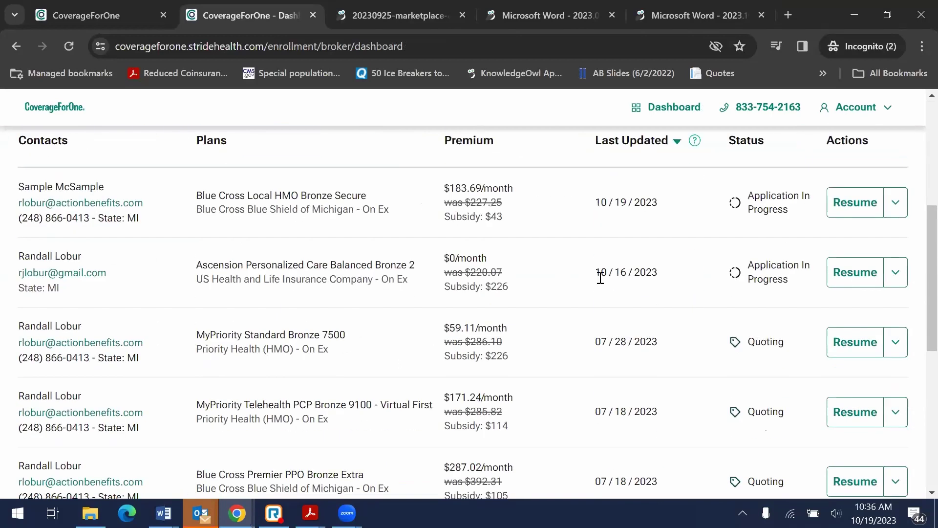
scroll(601, 277, "down", 2)
scroll(244, 283, "down", 1)
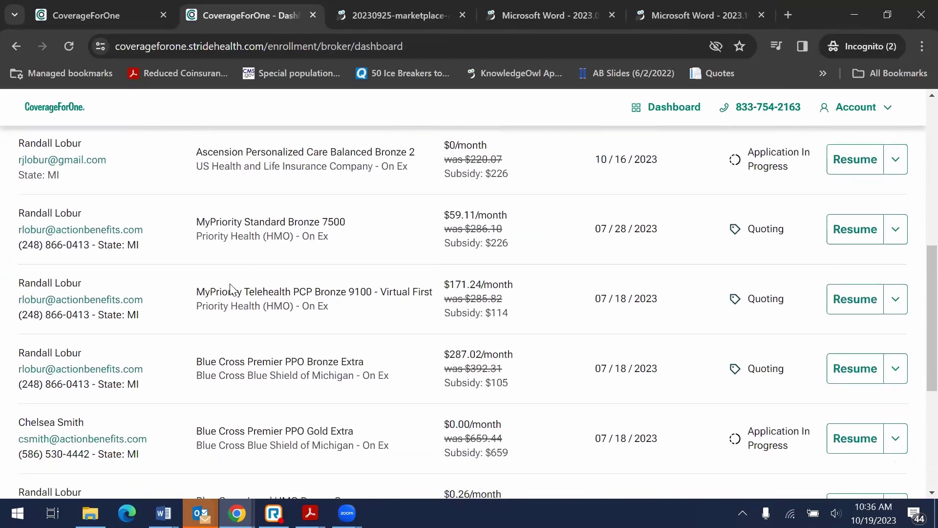
scroll(717, 215, "up", 1)
left_click(896, 268)
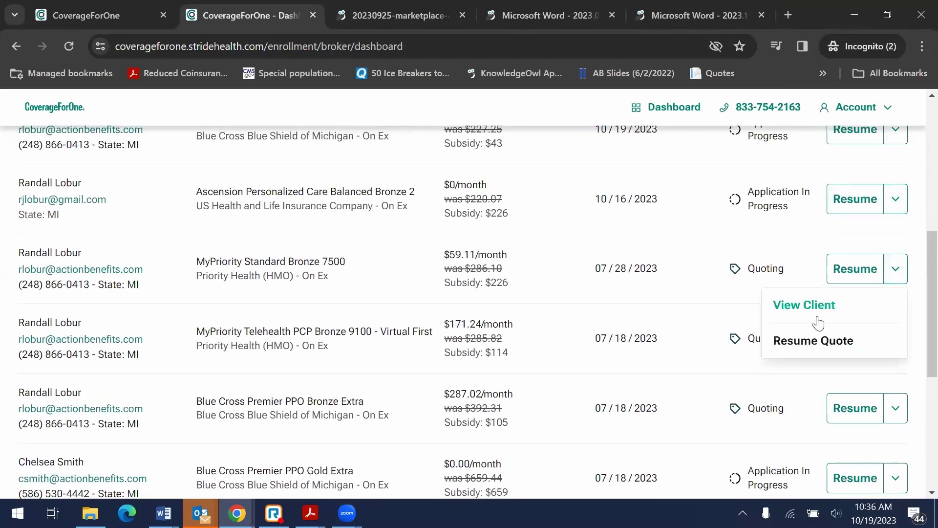
left_click(822, 308)
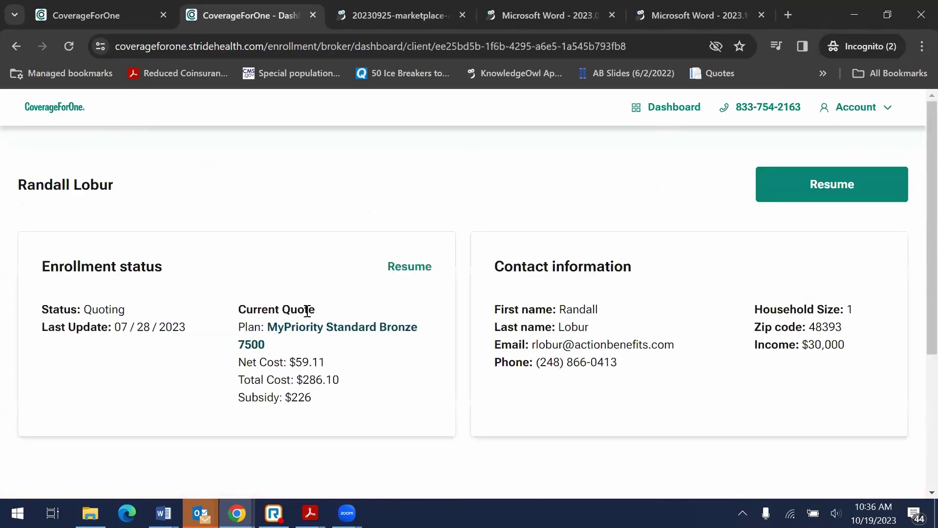
scroll(307, 311, "down", 5)
scroll(404, 299, "up", 5)
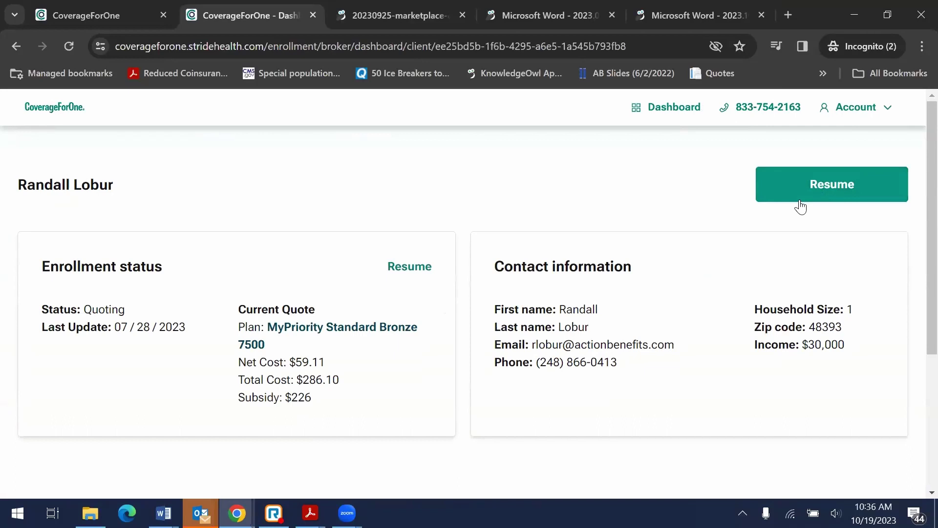
left_click(672, 109)
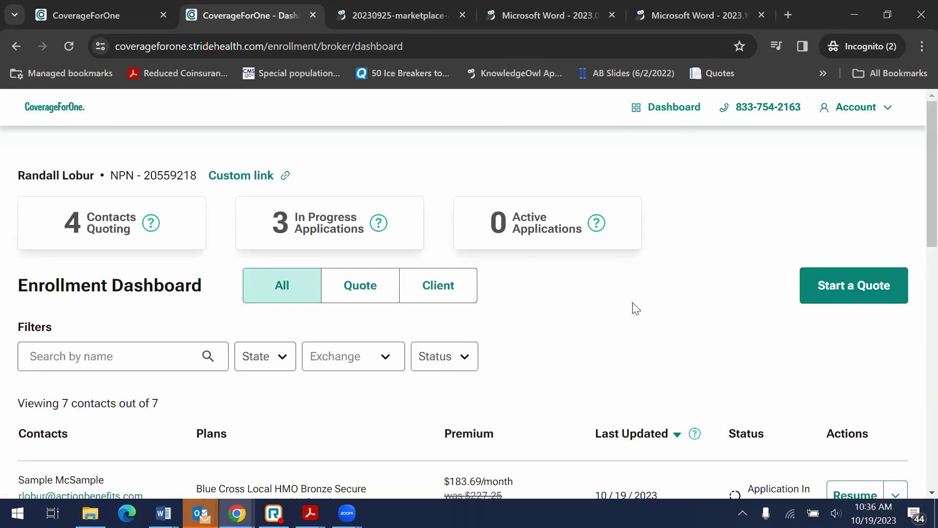
Step: Look through the whole enrollment dashboard, examining each contact's plan, premium, last updated date, status and available actions
scroll(632, 309, "down", 5)
scroll(635, 306, "down", 9)
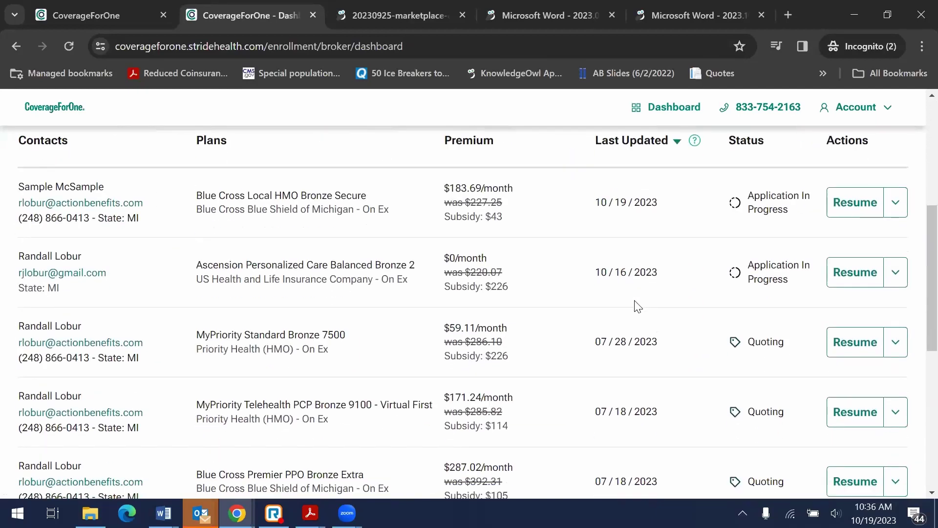
scroll(635, 306, "up", 6)
scroll(635, 306, "up", 8)
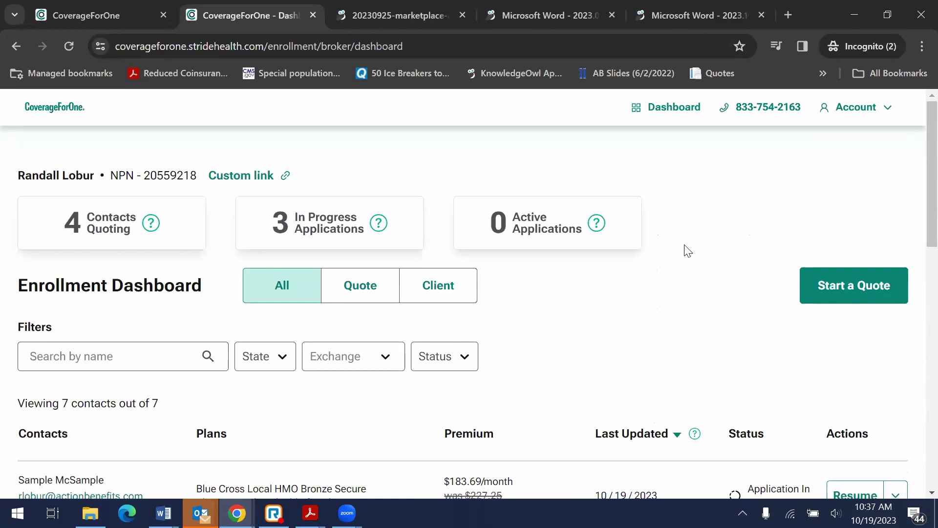
scroll(657, 291, "down", 2)
scroll(660, 293, "up", 2)
scroll(627, 288, "down", 5)
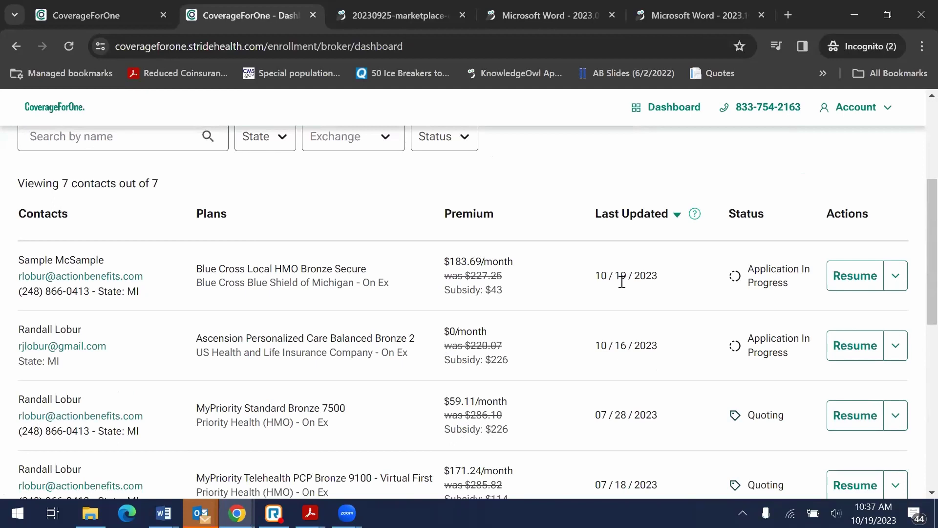
scroll(578, 287, "down", 3)
scroll(579, 287, "up", 1)
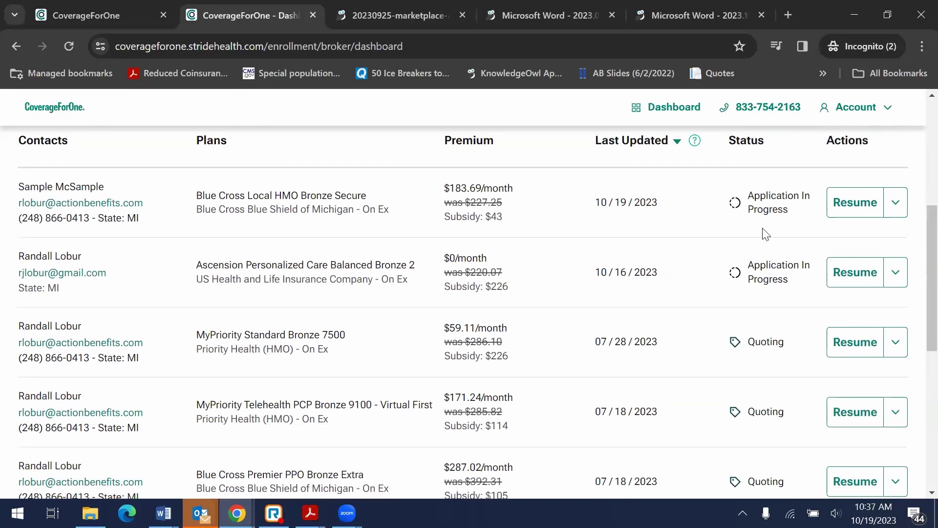
scroll(768, 231, "down", 5)
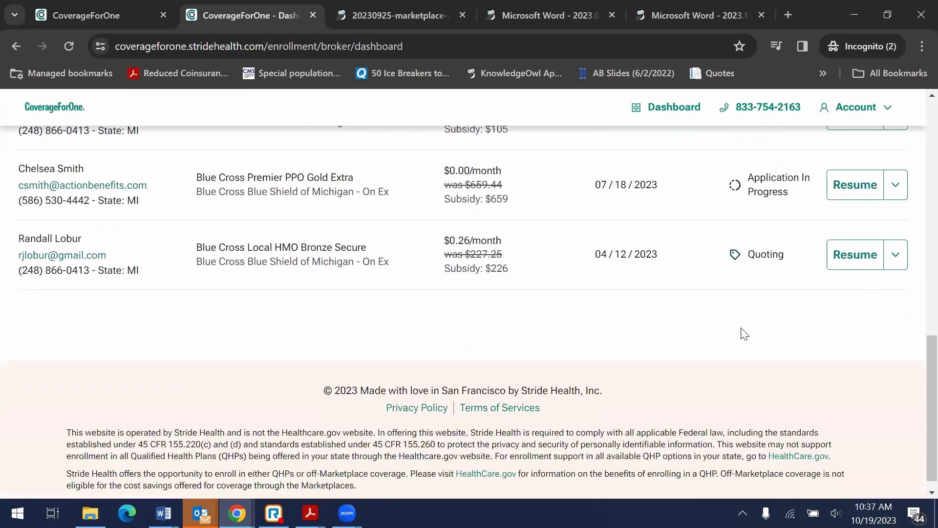
scroll(727, 341, "up", 2)
scroll(727, 341, "up", 8)
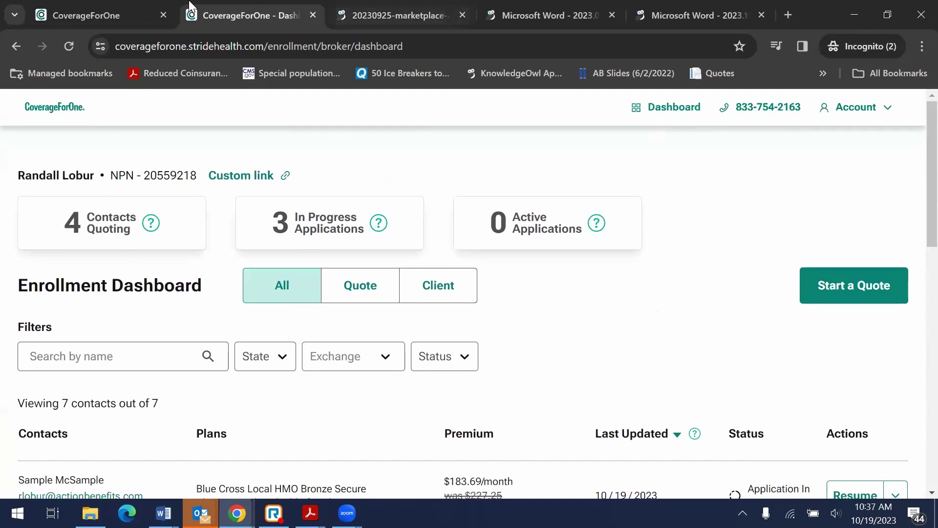
Step: Switch to the agent home dashboard and review the Off Marketplace quoting and submissions lists
left_click(84, 13)
left_click(258, 15)
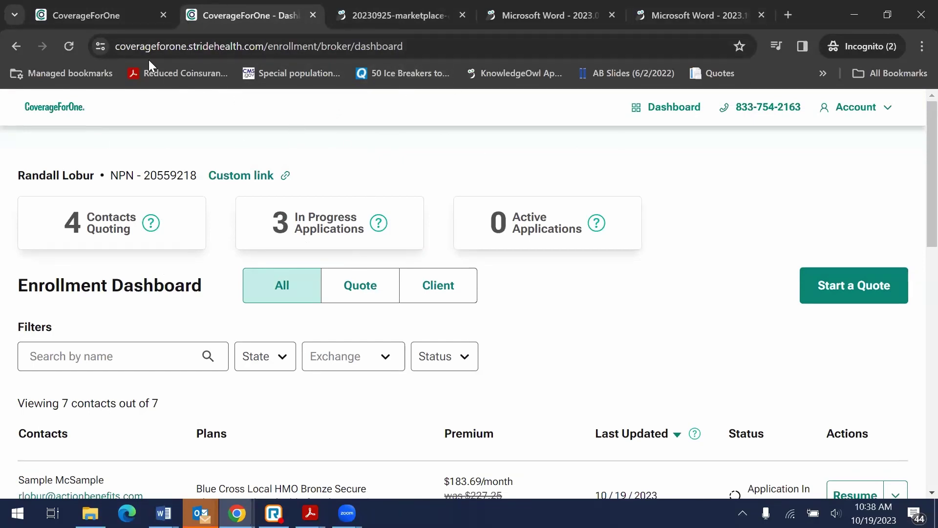
left_click(102, 15)
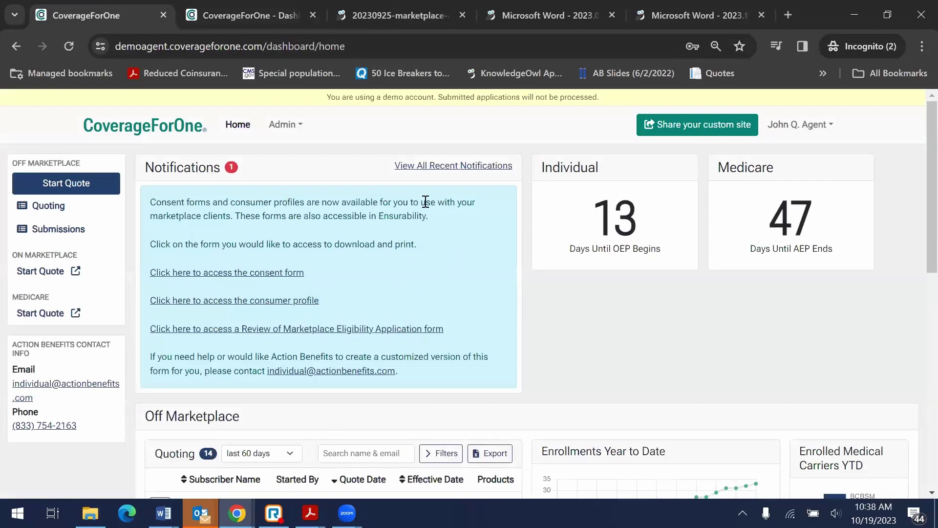
scroll(533, 300, "down", 7)
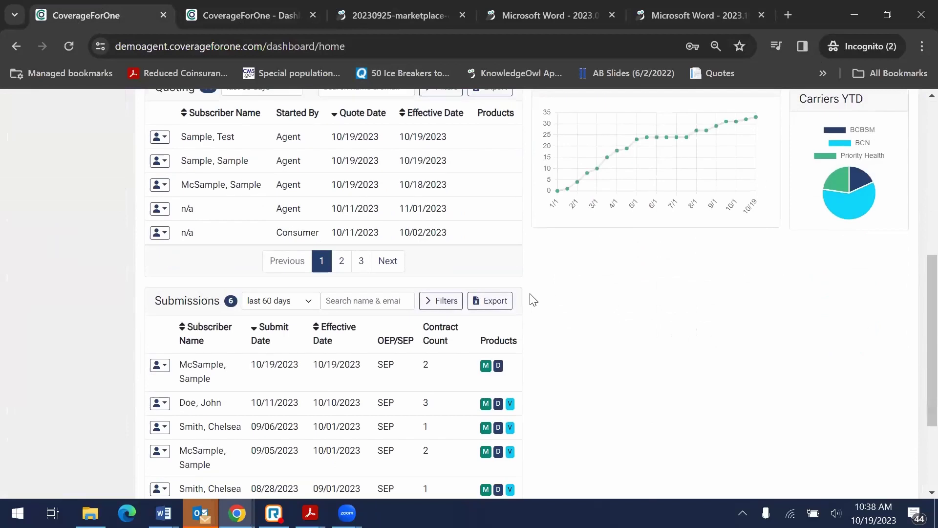
scroll(533, 299, "up", 7)
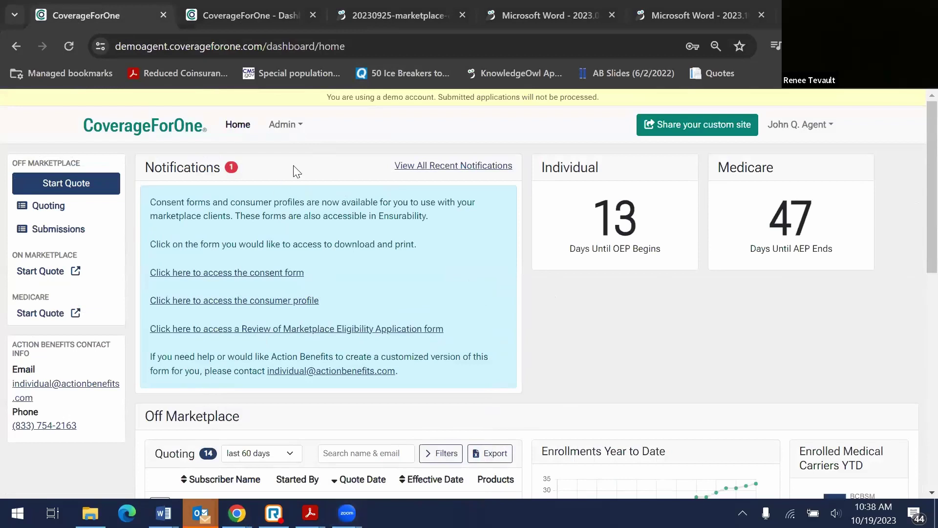
mouse_move(347, 512)
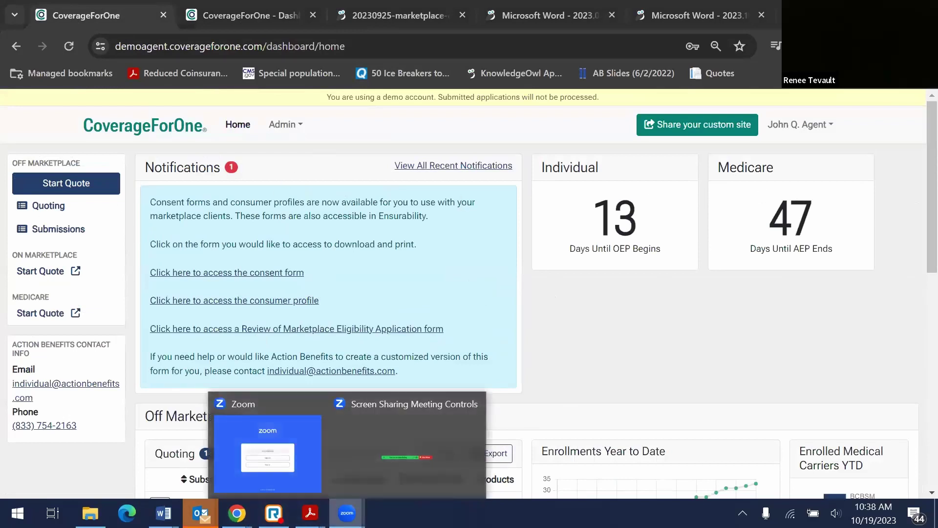
left_click(380, 435)
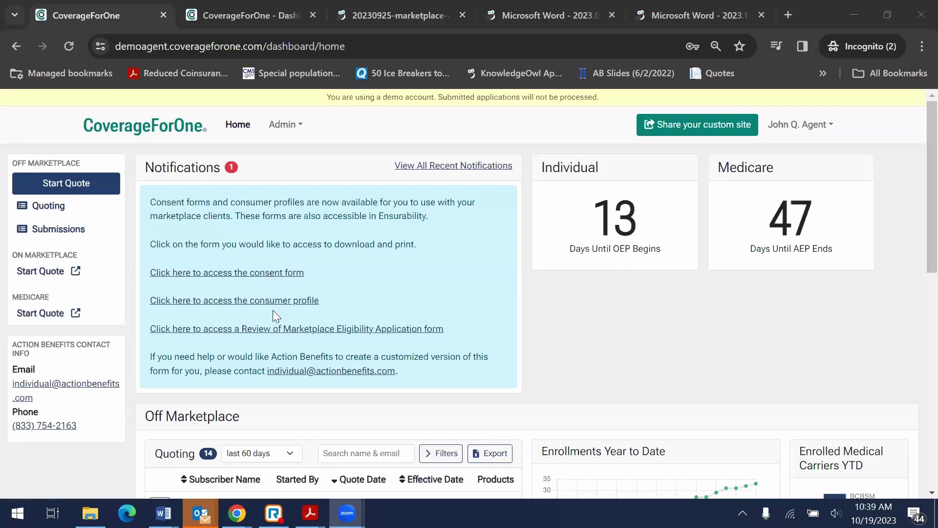
Step: Show the open Marketplace consent form and examine its text and fillable fields, including the revocation method and the primary writing agent's name
left_click(254, 6)
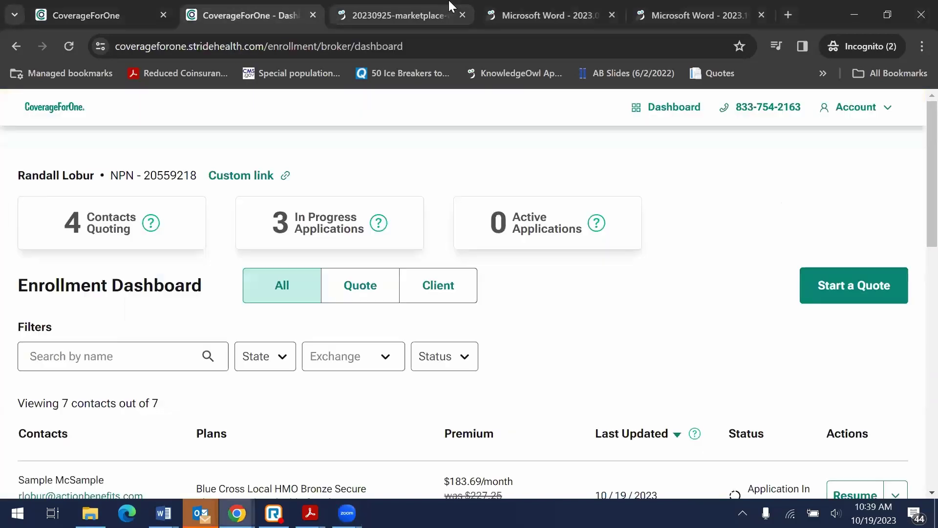
left_click(427, 4)
scroll(537, 286, "down", 5)
scroll(532, 288, "up", 5)
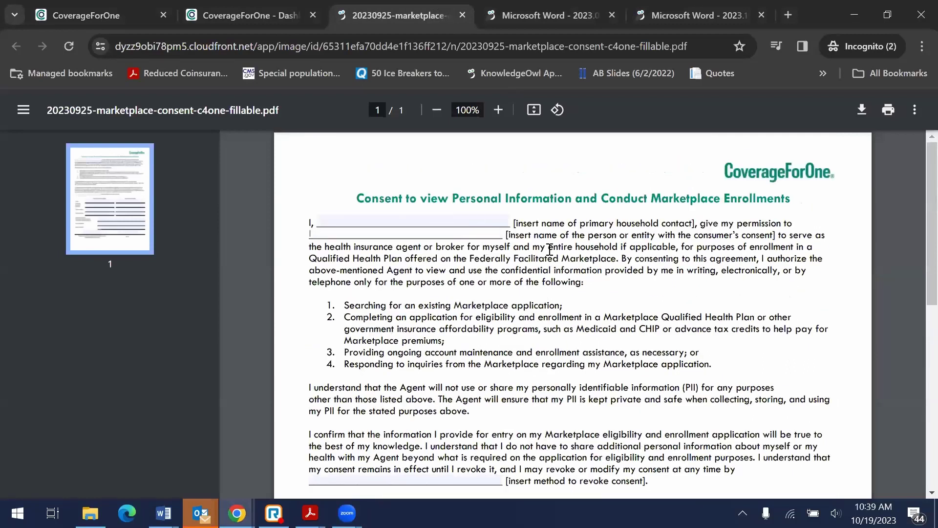
scroll(614, 266, "down", 3)
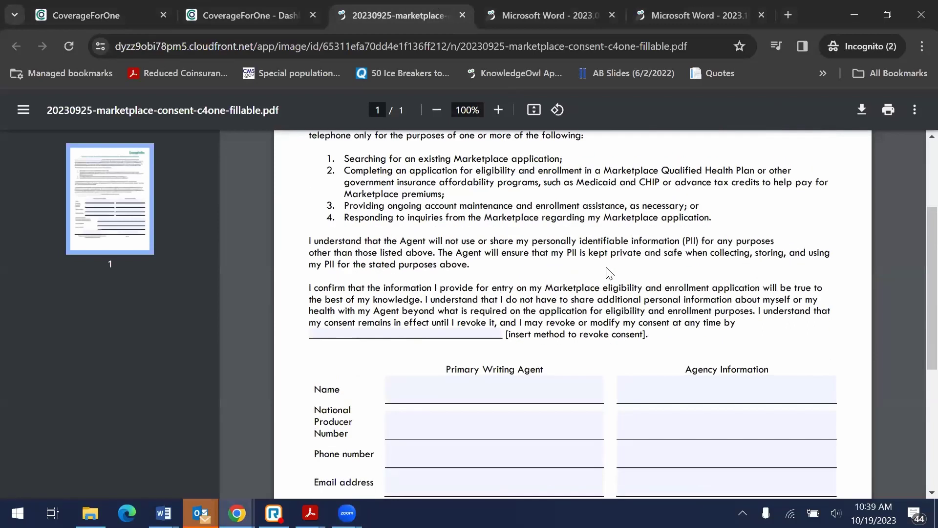
left_click(474, 333)
scroll(535, 330, "down", 3)
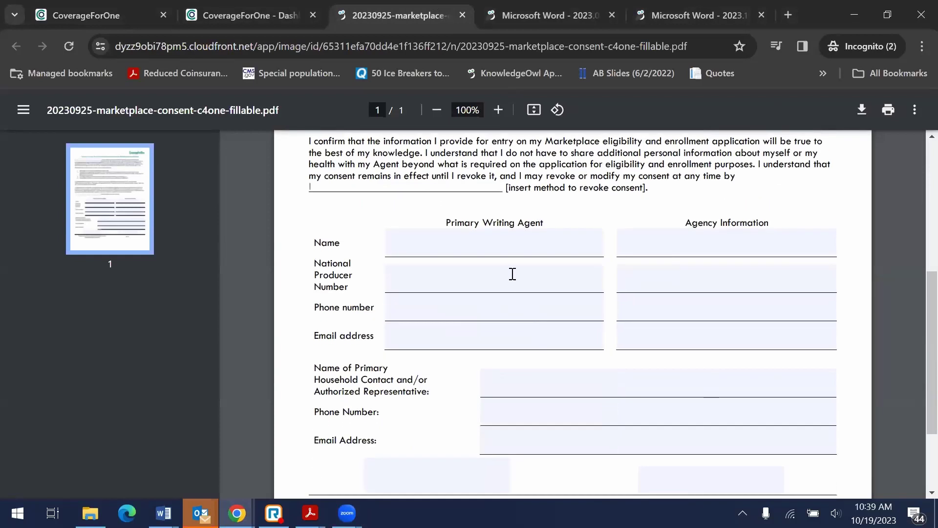
left_click(512, 245)
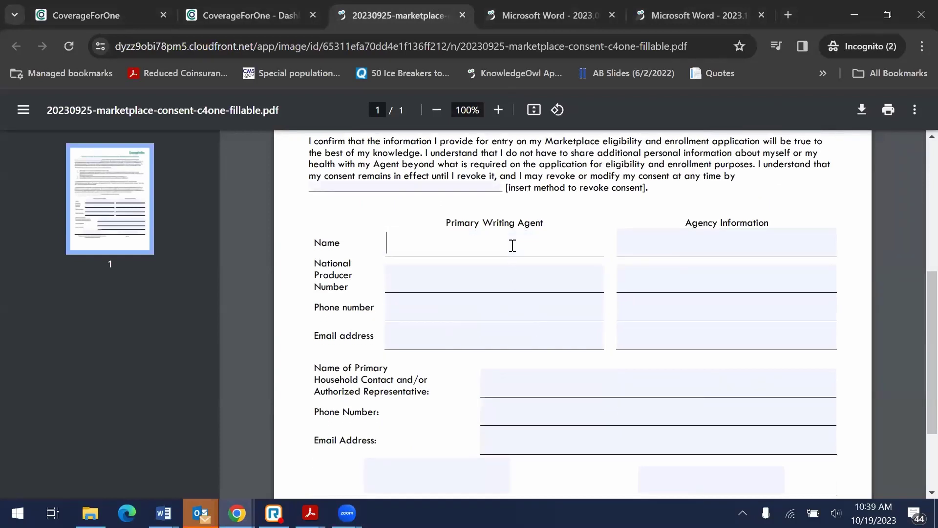
scroll(515, 196, "up", 3)
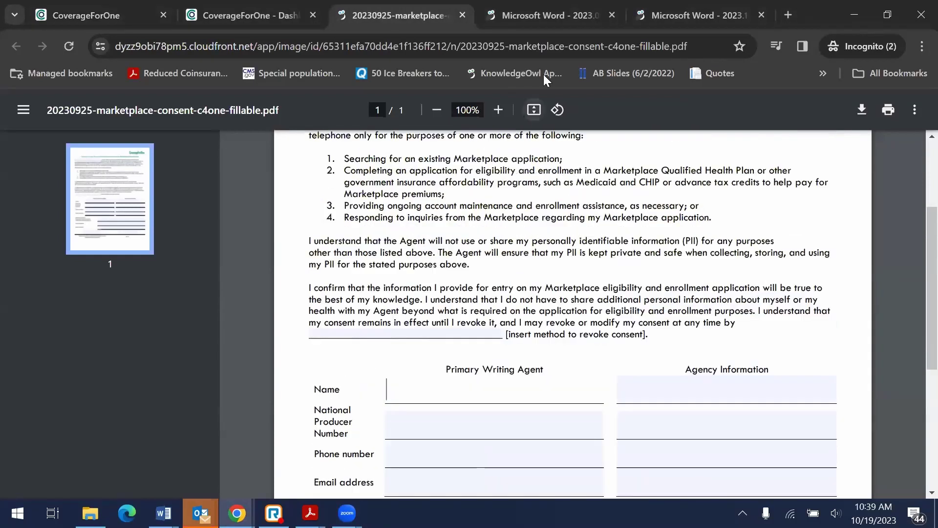
Step: Show the open consumer profile form and the Review of Marketplace Eligibility Application Information form, and examine the attestations
left_click(551, 15)
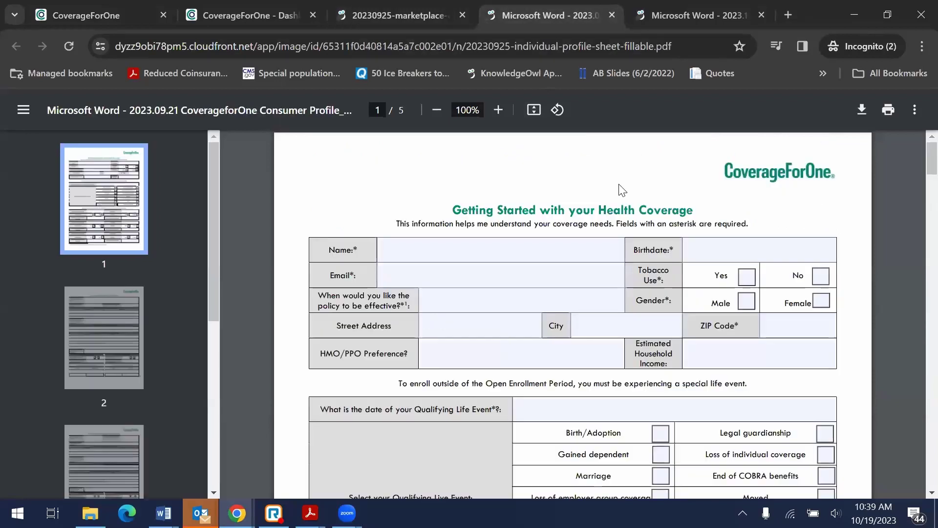
left_click(694, 15)
scroll(632, 328, "up", 5)
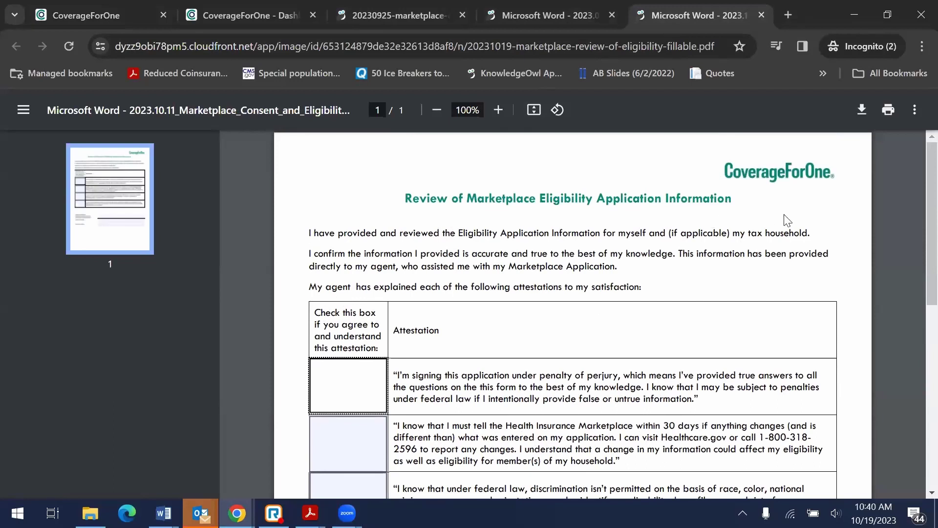
scroll(781, 228, "down", 1)
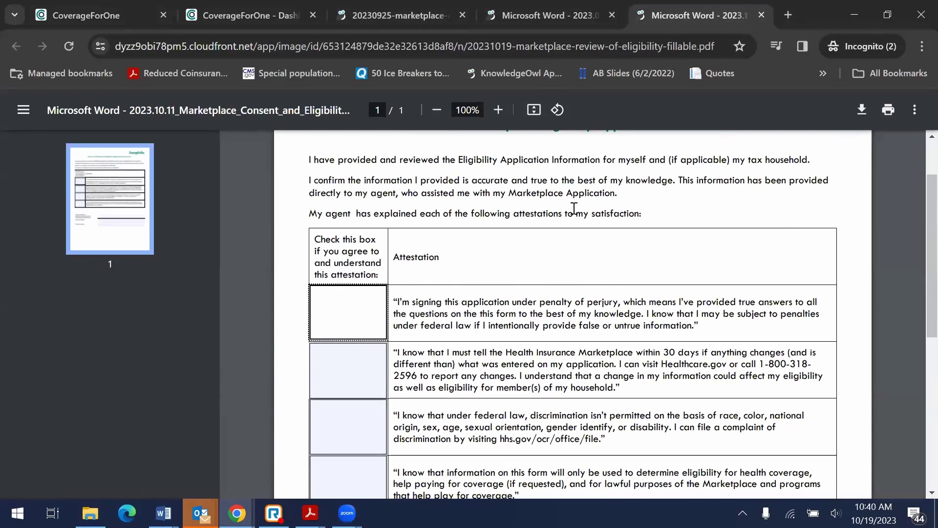
Step: Go back past the consent form to the enrollment dashboard and look over its contacts list once more
key("ctrl+shift+Tab")
key("ctrl+shift+Tab")
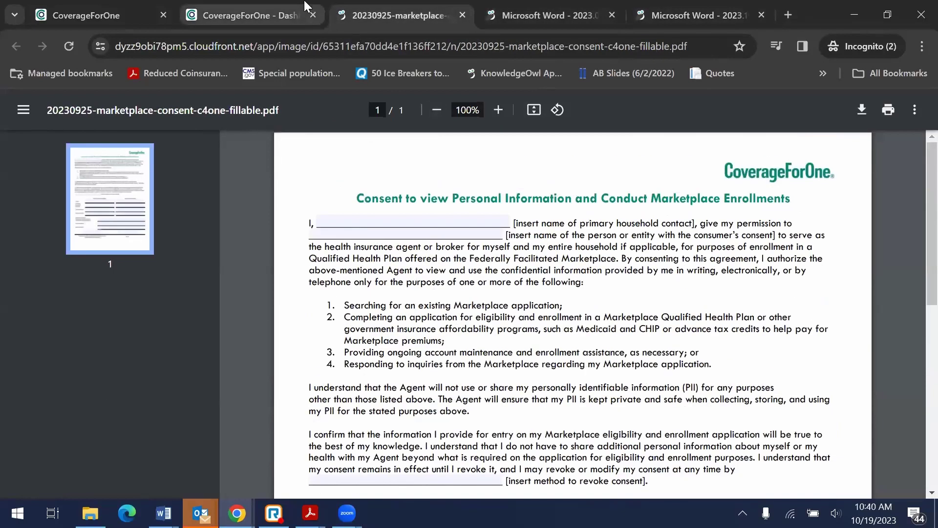
key("ctrl+shift+Tab")
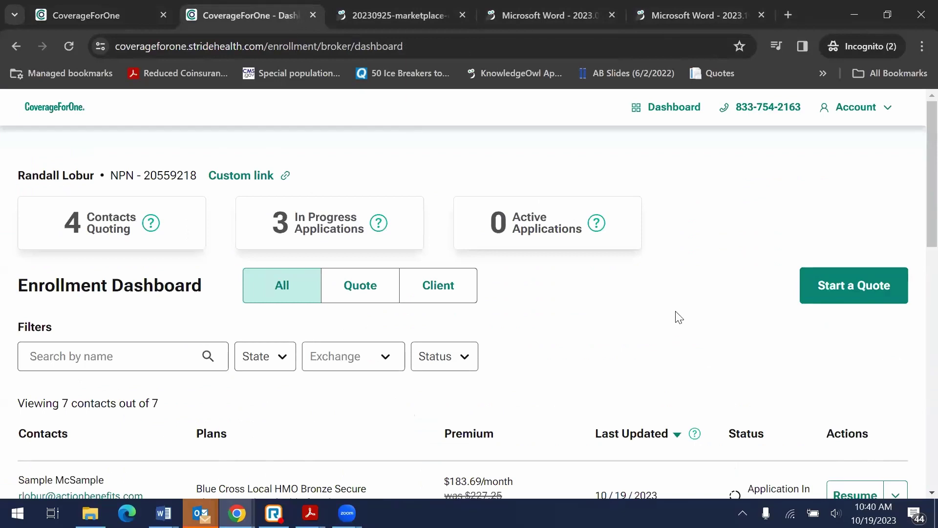
scroll(678, 318, "down", 5)
scroll(679, 318, "down", 4)
scroll(679, 317, "up", 10)
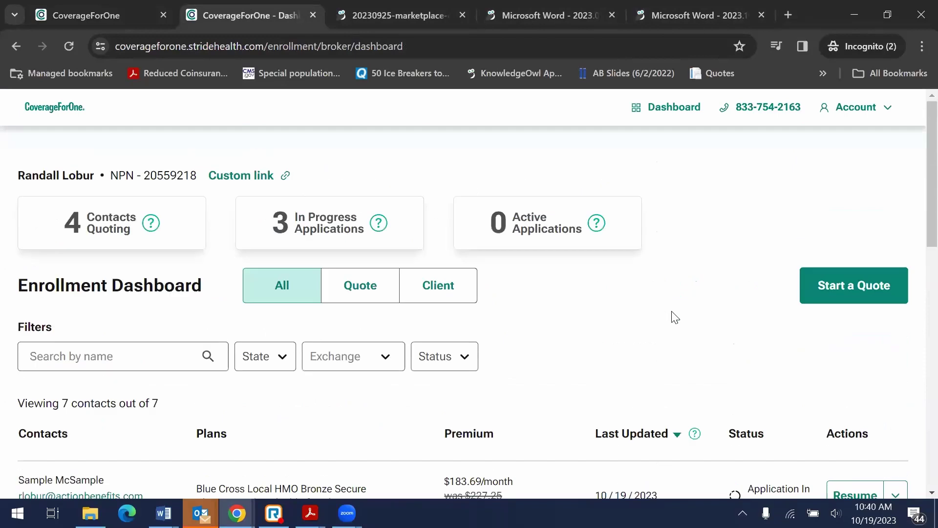